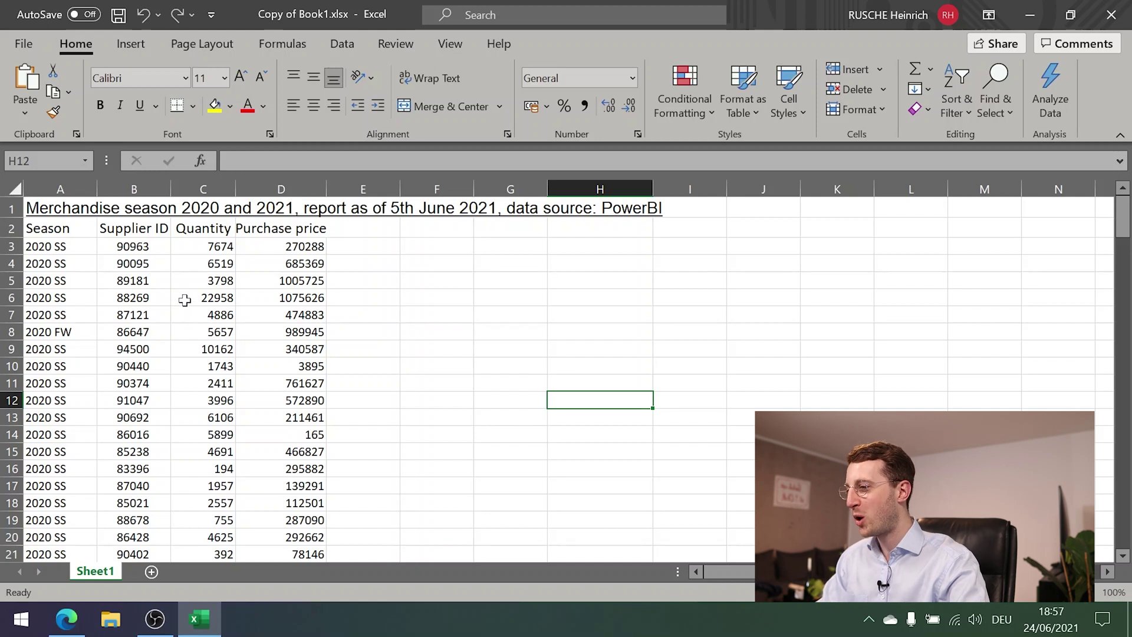
{"action": "left_click", "coordinate": [184, 299]}
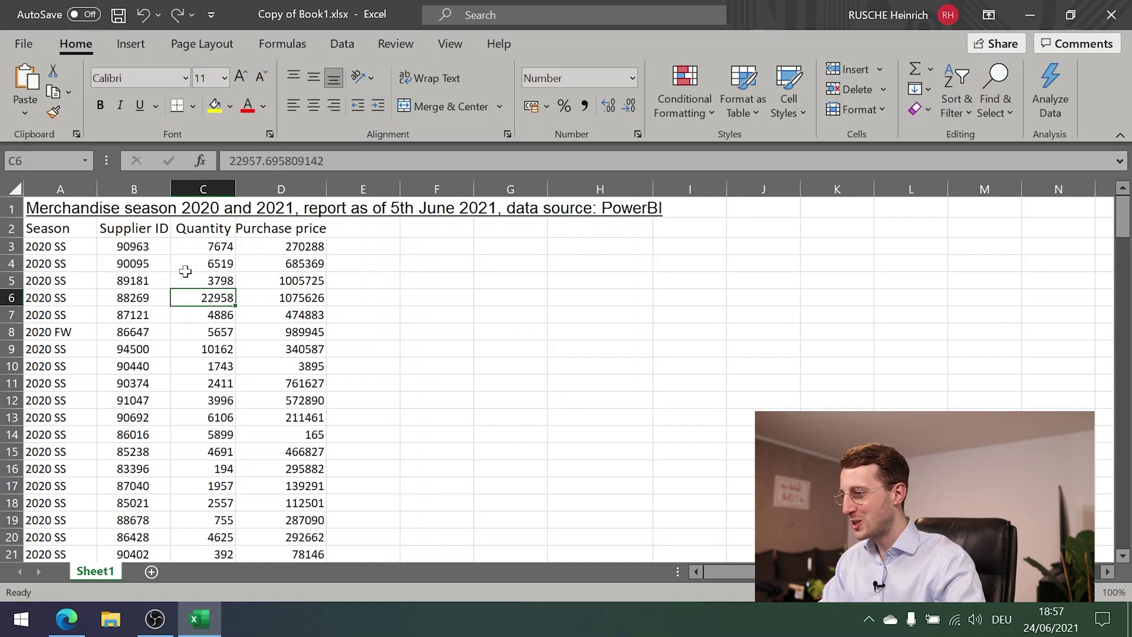
{"action": "key", "text": "ctrl+Home"}
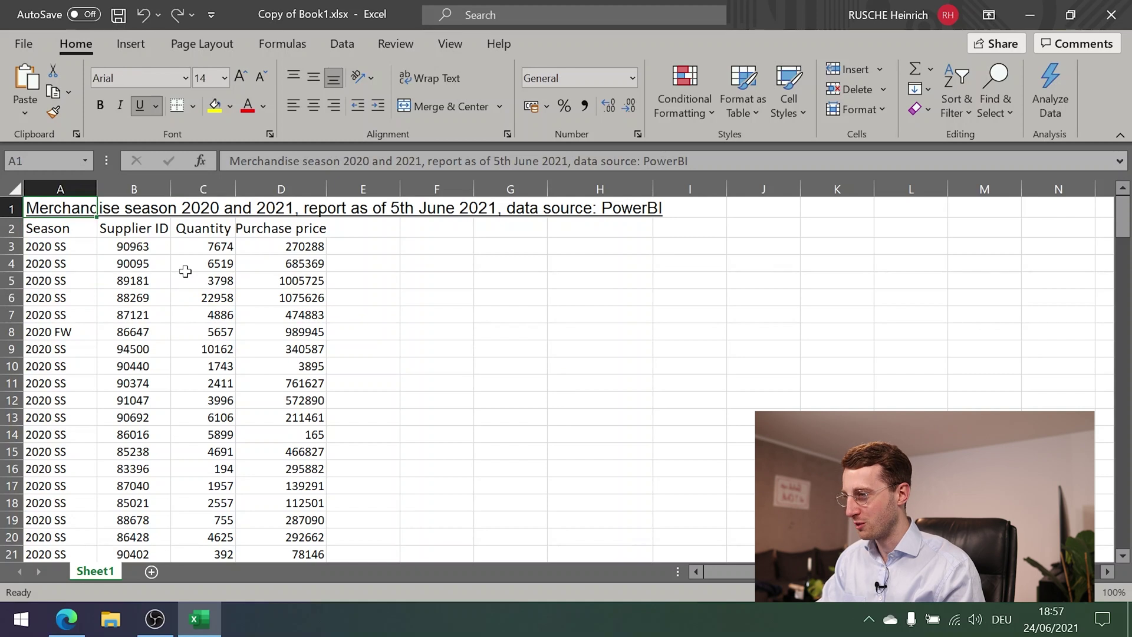
{"action": "key", "text": "Down"}
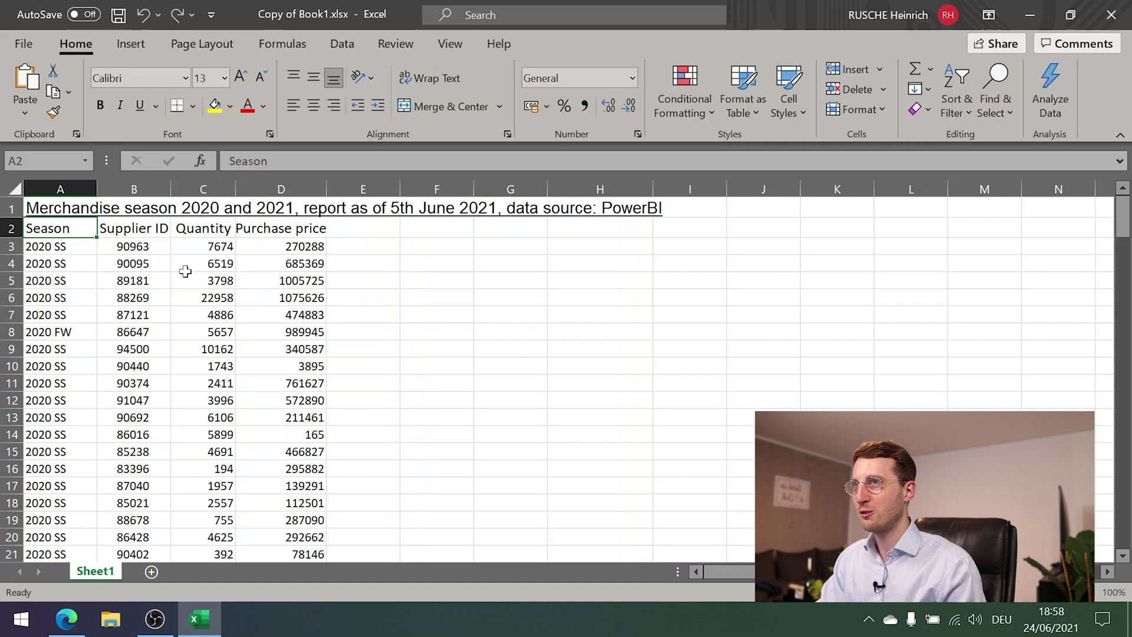
{"action": "key", "text": "Right"}
{"action": "key", "text": "Right"}
{"action": "key", "text": "Right"}
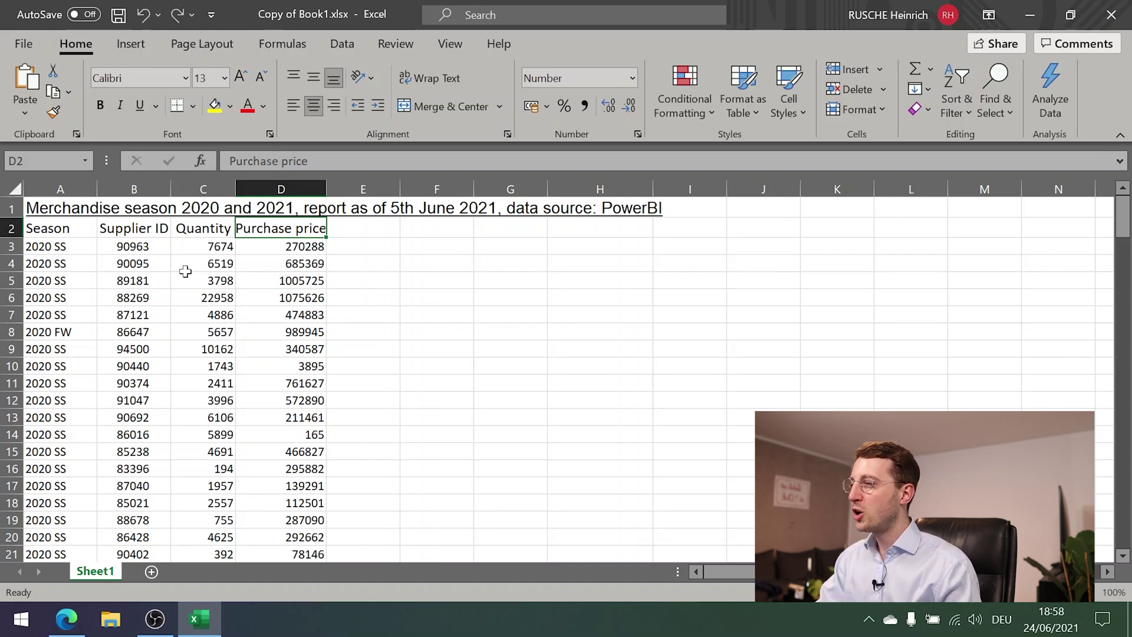
{"action": "key", "text": "Left"}
{"action": "key", "text": "Left"}
{"action": "key", "text": "Left"}
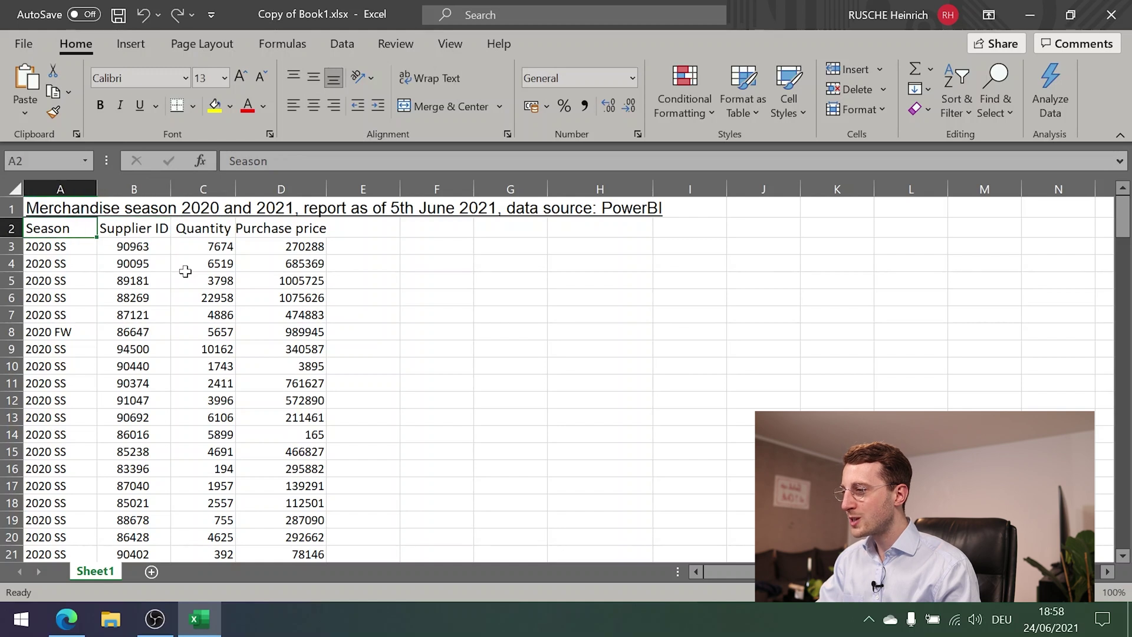
{"action": "key", "text": "Down"}
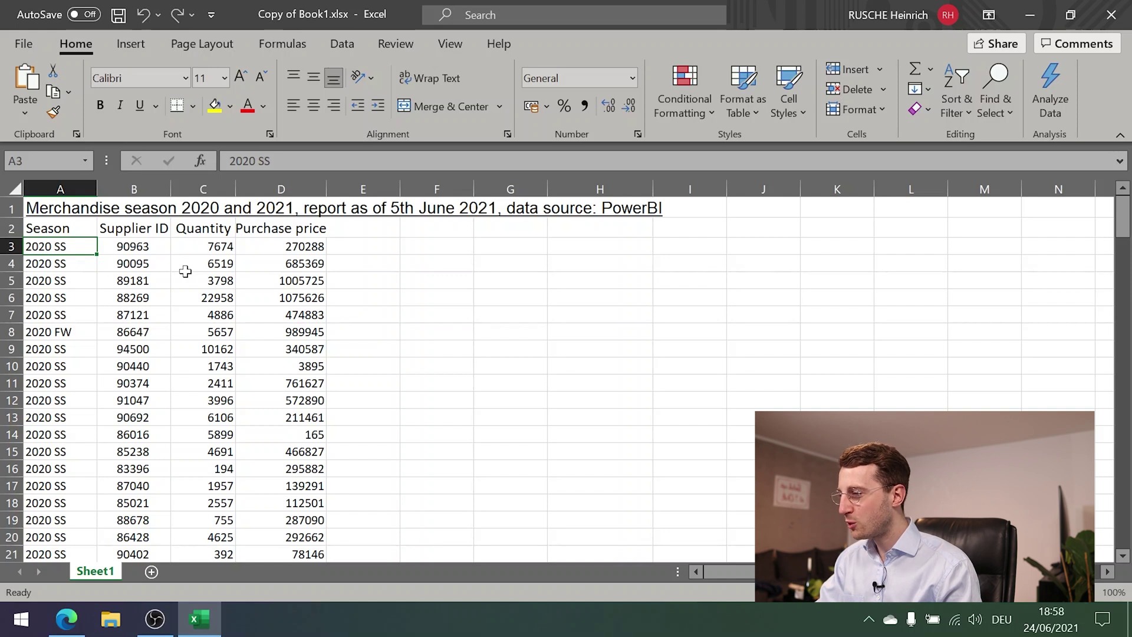
{"action": "key", "text": "Right"}
{"action": "key", "text": "Right"}
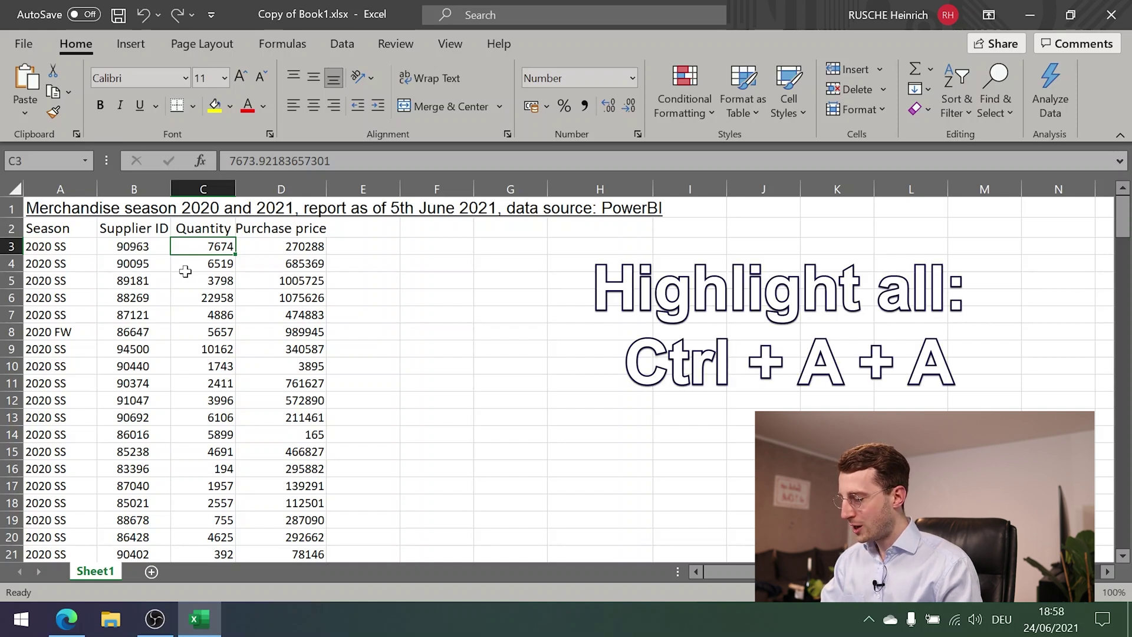
Select the entire worksheet and set its font to Arial, size 10
{"action": "key", "text": "ctrl+a"}
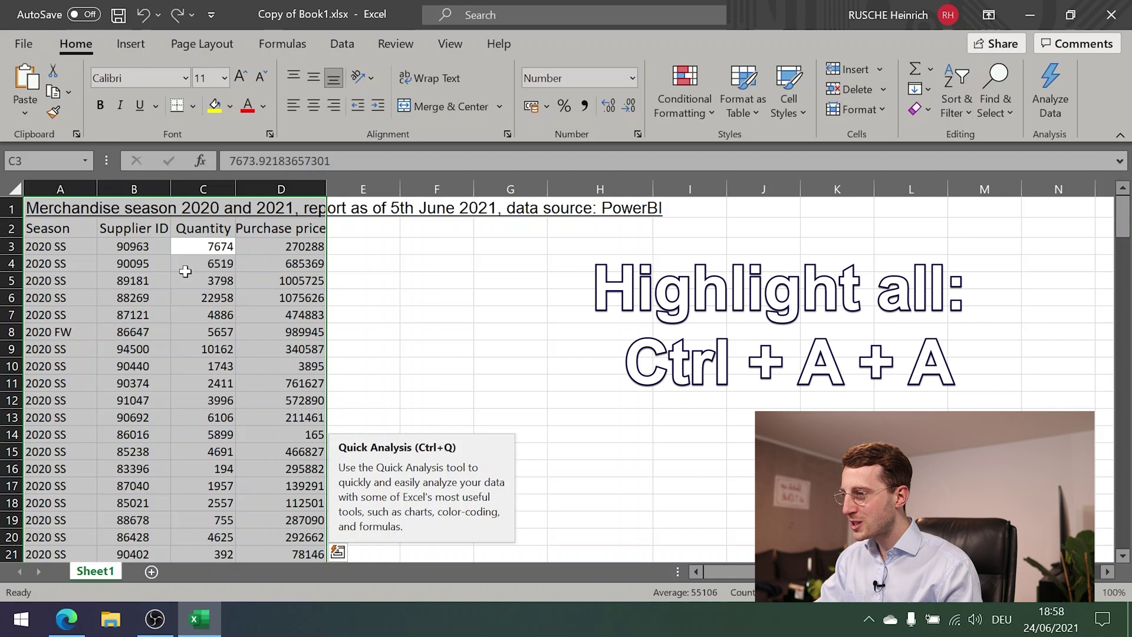
{"action": "key", "text": "ctrl+a"}
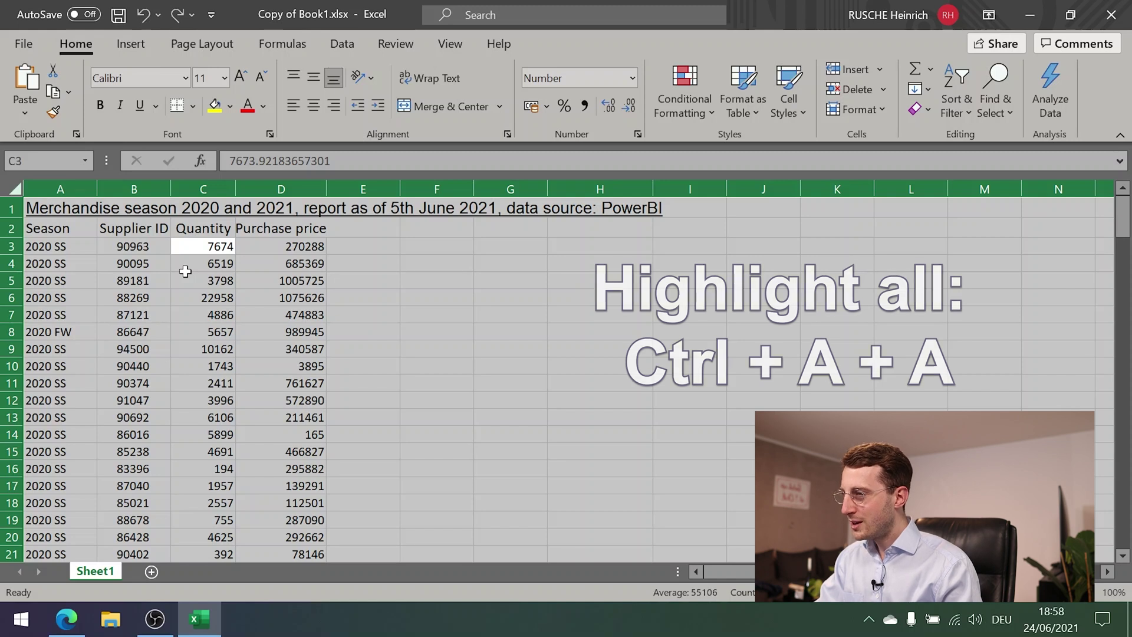
{"action": "key", "text": "alt+h"}
{"action": "key", "text": "f"}
{"action": "key", "text": "f"}
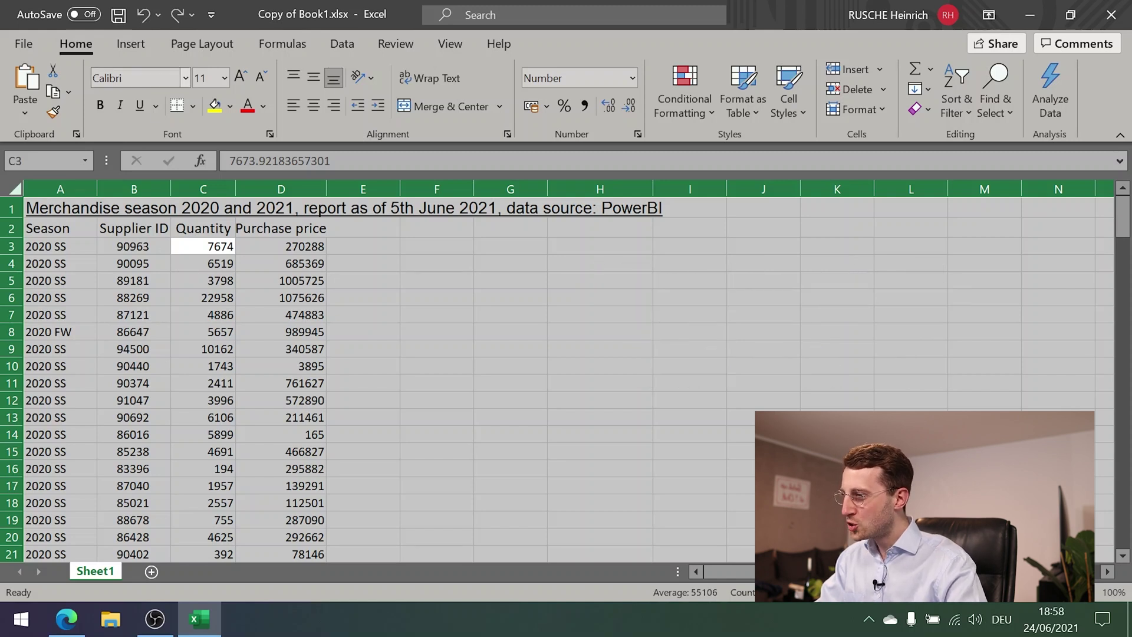
{"action": "type", "text": "Arial"}
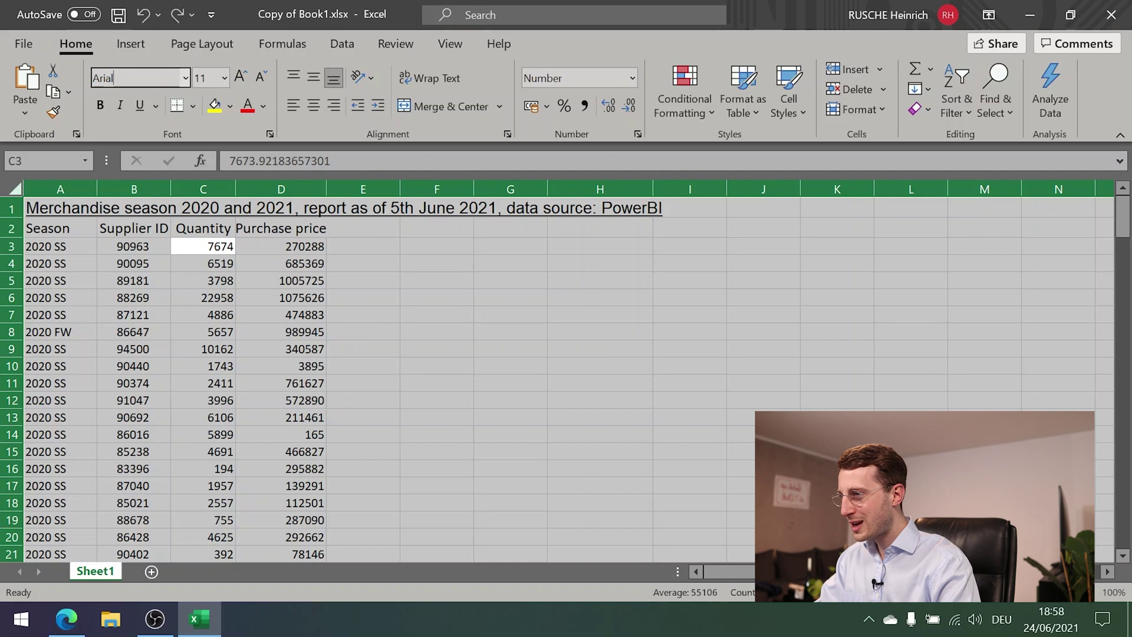
{"action": "key", "text": "Return"}
{"action": "key", "text": "alt+h"}
{"action": "type", "text": "fs"}
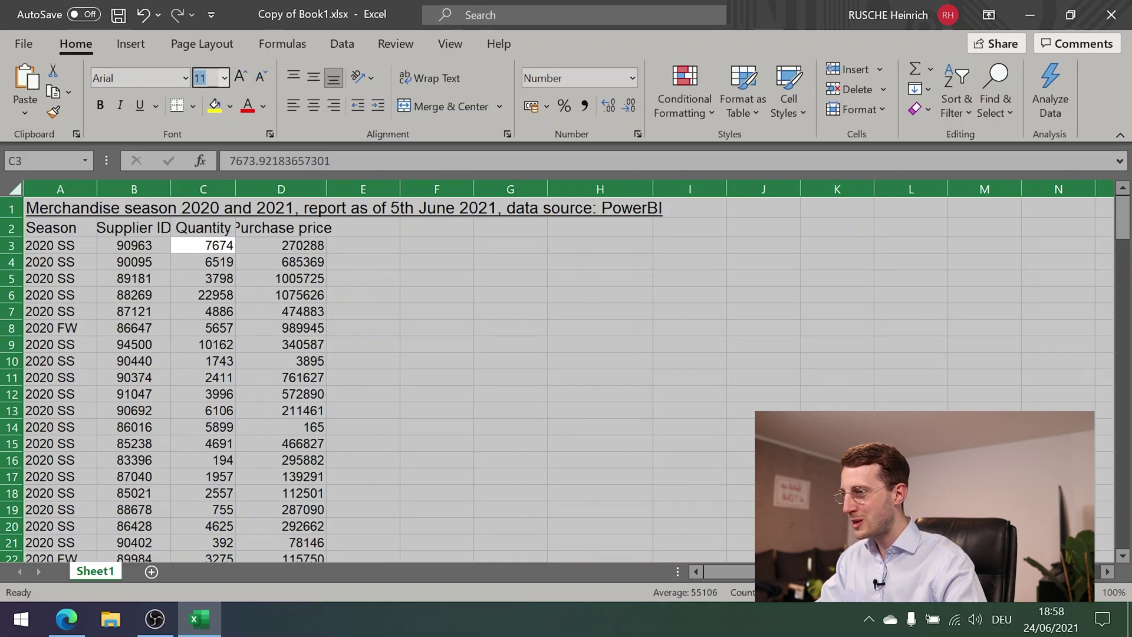
{"action": "type", "text": "10"}
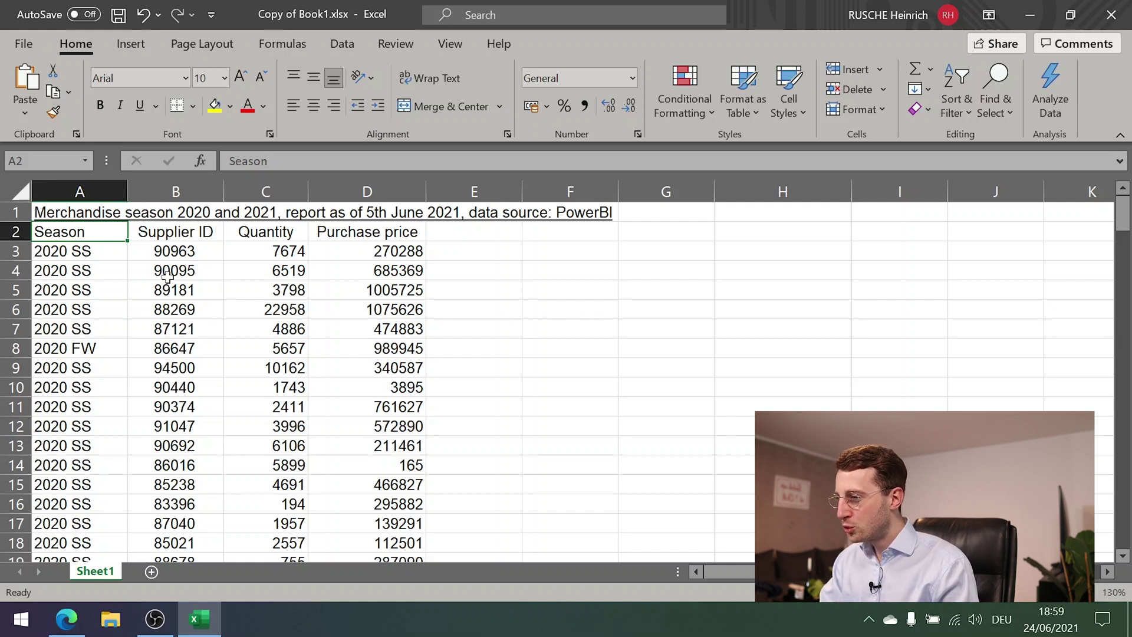
{"action": "key", "text": "Down"}
{"action": "key", "text": "Down"}
{"action": "key", "text": "Down"}
{"action": "key", "text": "Down"}
{"action": "key", "text": "Down"}
{"action": "key", "text": "Down"}
{"action": "key", "text": "Down"}
{"action": "key", "text": "Down"}
{"action": "key", "text": "Down"}
{"action": "key", "text": "Down"}
{"action": "key", "text": "Down"}
{"action": "key", "text": "Down"}
{"action": "key", "text": "Down"}
{"action": "key", "text": "Down"}
{"action": "key", "text": "Down"}
{"action": "key", "text": "Down"}
{"action": "key", "text": "Down"}
{"action": "key", "text": "Down"}
{"action": "key", "text": "Down"}
{"action": "key", "text": "Down"}
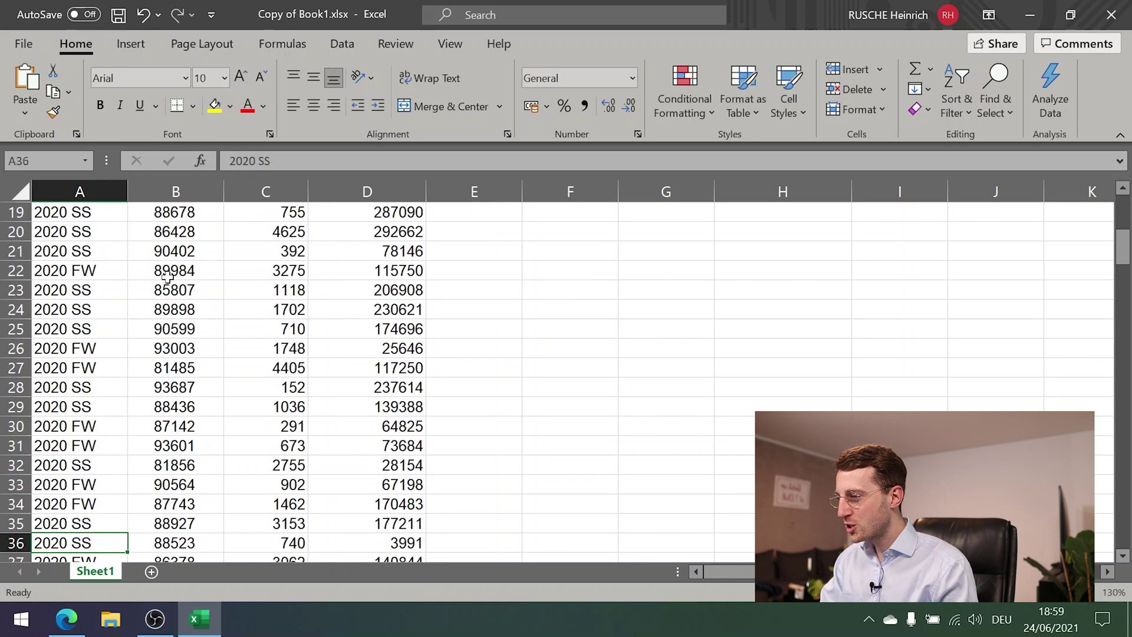
{"action": "key", "text": "Up"}
{"action": "key", "text": "Up"}
{"action": "key", "text": "Up"}
{"action": "key", "text": "Up"}
{"action": "key", "text": "Up"}
{"action": "key", "text": "Up"}
{"action": "key", "text": "Up"}
{"action": "key", "text": "Up"}
{"action": "key", "text": "Up"}
{"action": "key", "text": "Up"}
{"action": "key", "text": "Up"}
{"action": "key", "text": "Up"}
{"action": "key", "text": "Up"}
{"action": "key", "text": "Up"}
{"action": "key", "text": "Up"}
{"action": "key", "text": "Up"}
{"action": "key", "text": "Right"}
{"action": "key", "text": "Right"}
{"action": "key", "text": "Right"}
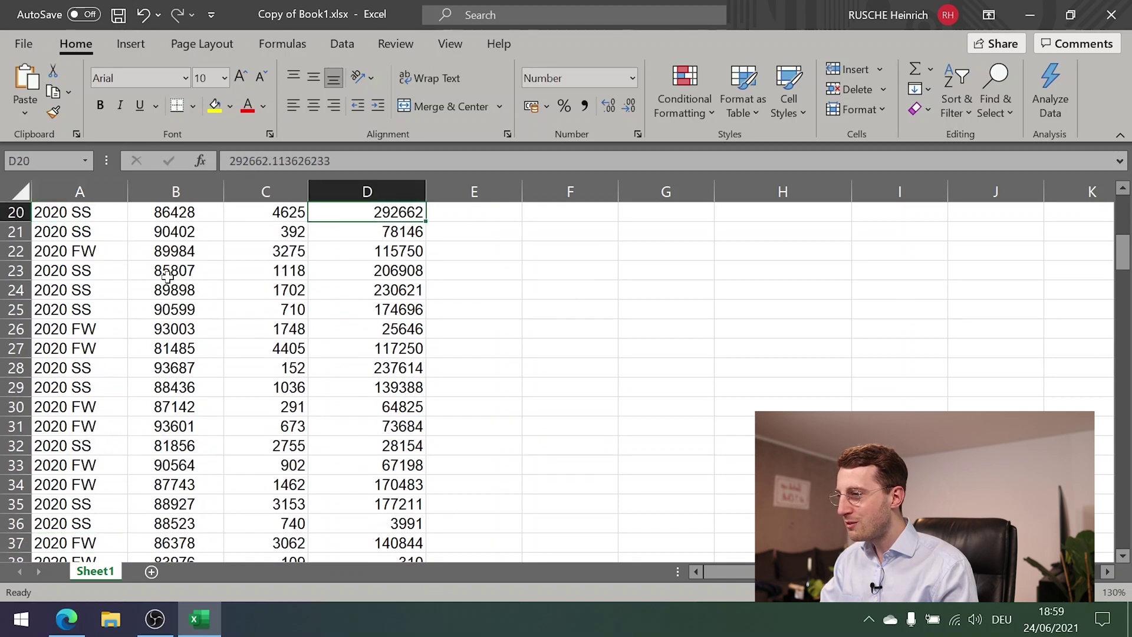
{"action": "key", "text": "Up"}
{"action": "key", "text": "Up"}
{"action": "key", "text": "Up"}
{"action": "key", "text": "Up"}
{"action": "key", "text": "Up"}
{"action": "key", "text": "Up"}
{"action": "key", "text": "Up"}
{"action": "key", "text": "Up"}
{"action": "key", "text": "Up"}
{"action": "key", "text": "Up"}
{"action": "key", "text": "Up"}
{"action": "key", "text": "Up"}
{"action": "key", "text": "Up"}
{"action": "key", "text": "Up"}
{"action": "key", "text": "Up"}
{"action": "key", "text": "Up"}
{"action": "key", "text": "Up"}
{"action": "key", "text": "Up"}
{"action": "key", "text": "Up"}
{"action": "key", "text": "Left"}
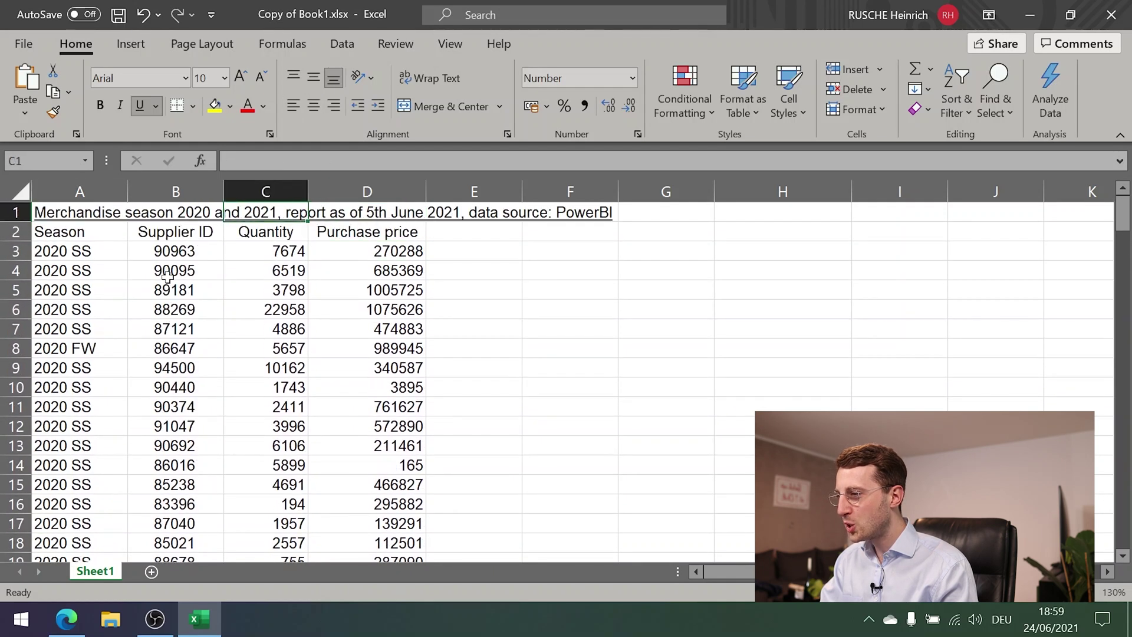
{"action": "key", "text": "Left"}
{"action": "key", "text": "Left"}
{"action": "key", "text": "Down"}
{"action": "key", "text": "Right"}
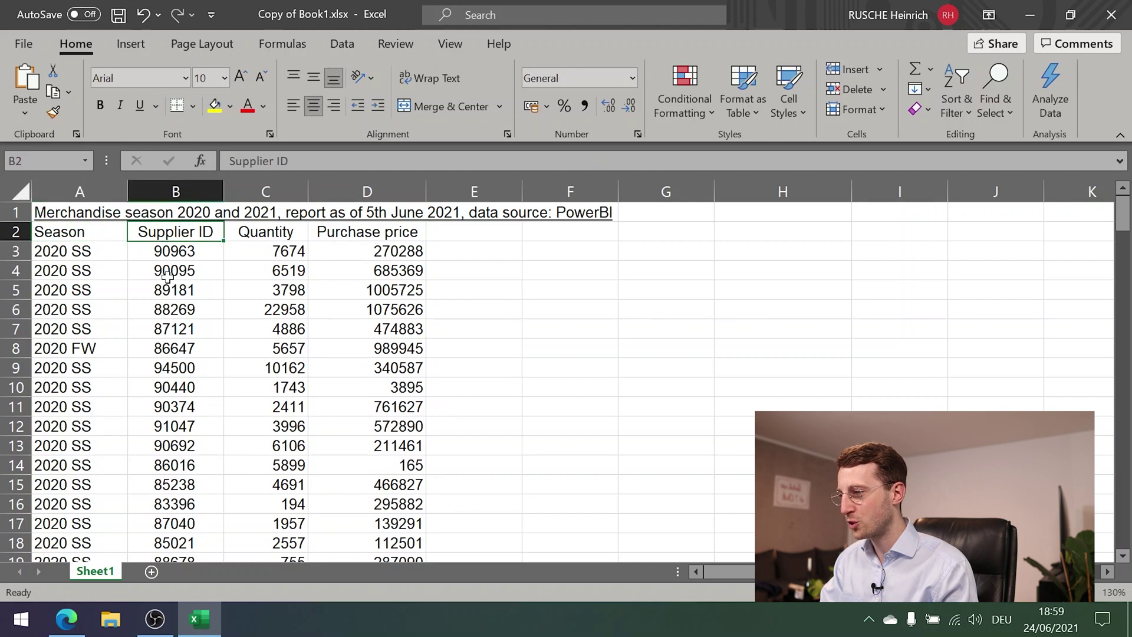
{"action": "key", "text": "Down"}
{"action": "key", "text": "Down"}
{"action": "key", "text": "Up"}
{"action": "key", "text": "Up"}
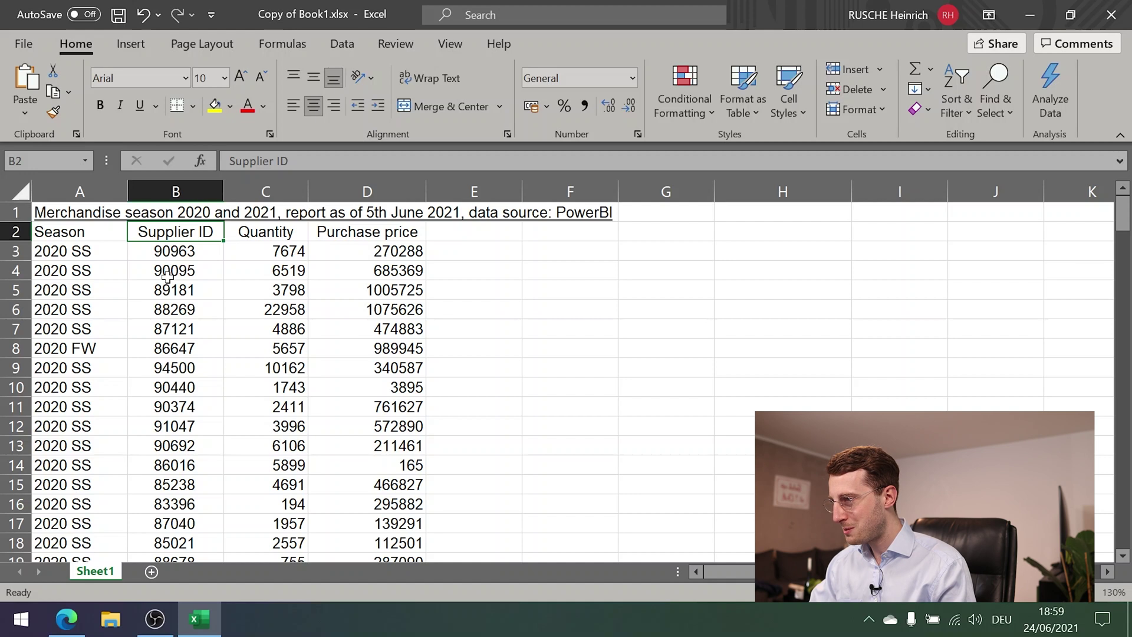
{"action": "key", "text": "Left"}
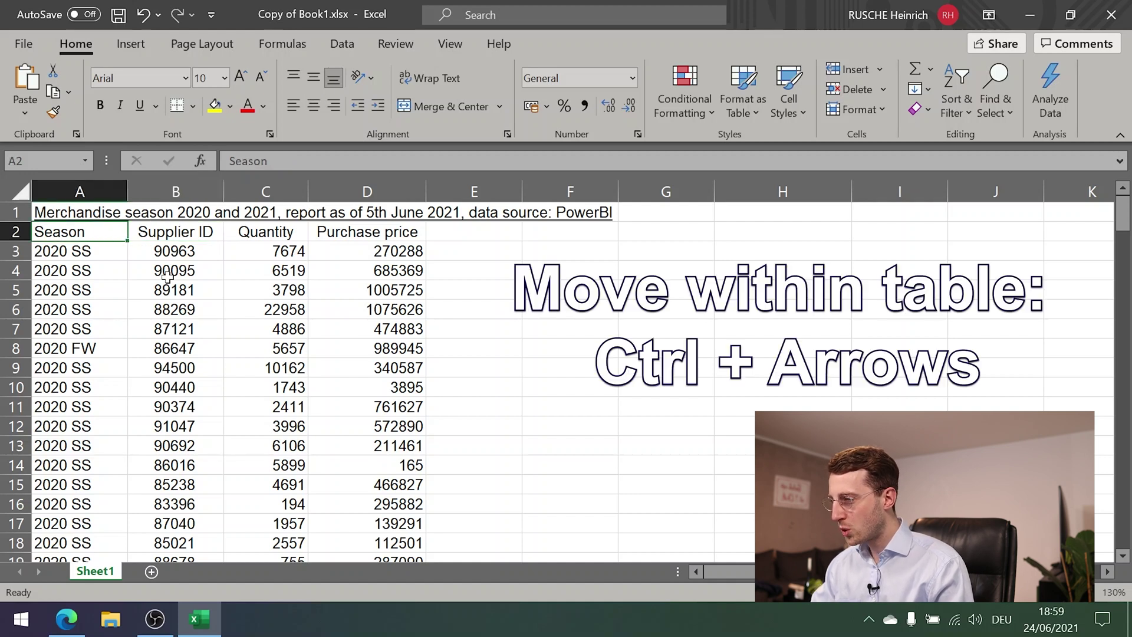
{"action": "key", "text": "ctrl+Down"}
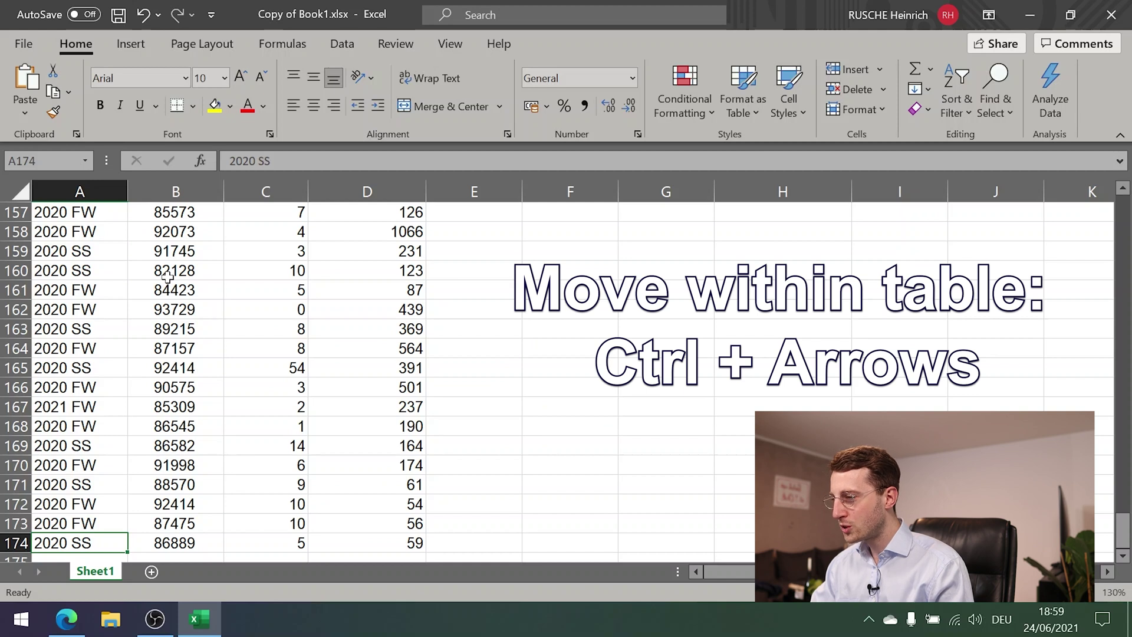
{"action": "key", "text": "ctrl+Right"}
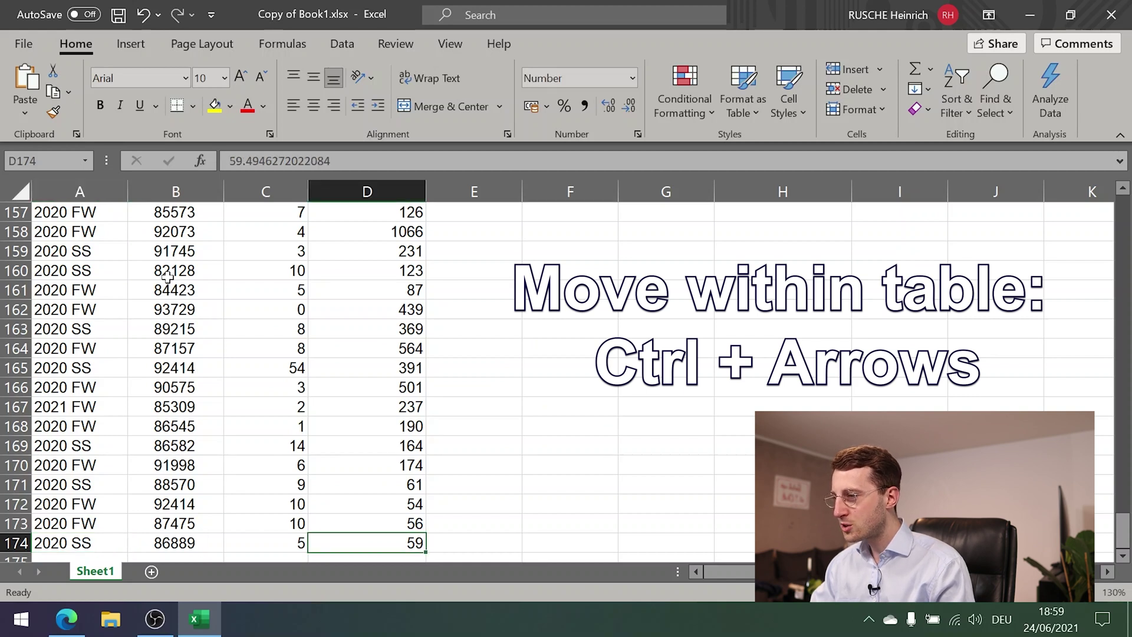
{"action": "key", "text": "ctrl+Up"}
{"action": "key", "text": "ctrl+Left"}
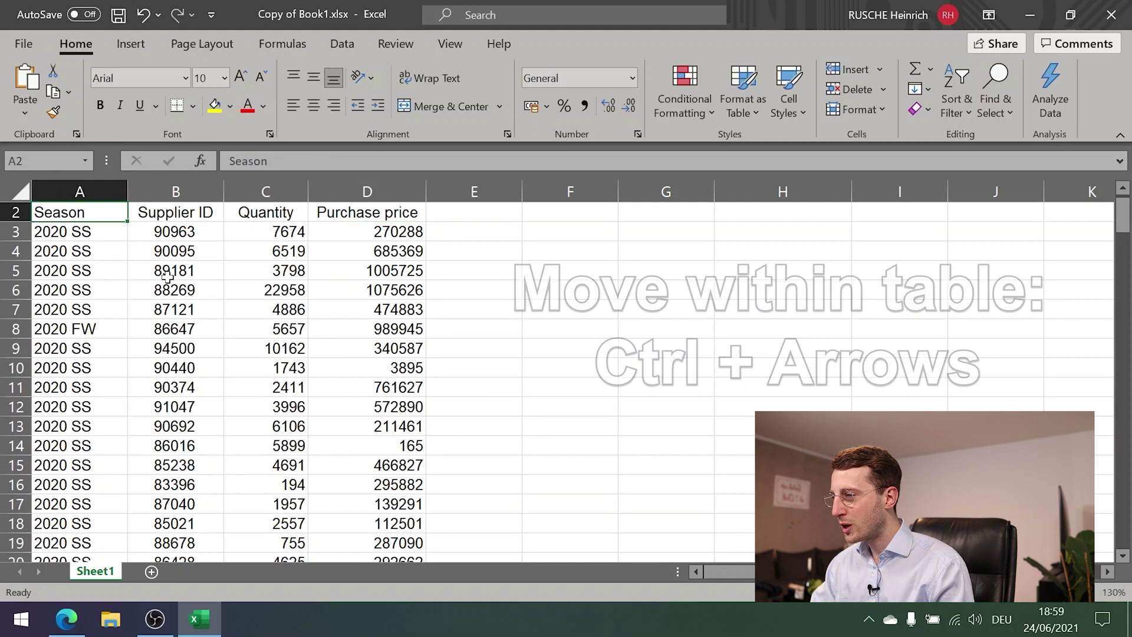
{"action": "key", "text": "ctrl+Down"}
{"action": "key", "text": "ctrl+Up"}
{"action": "key", "text": "ctrl+Down"}
{"action": "key", "text": "ctrl+Right"}
{"action": "key", "text": "ctrl+Up"}
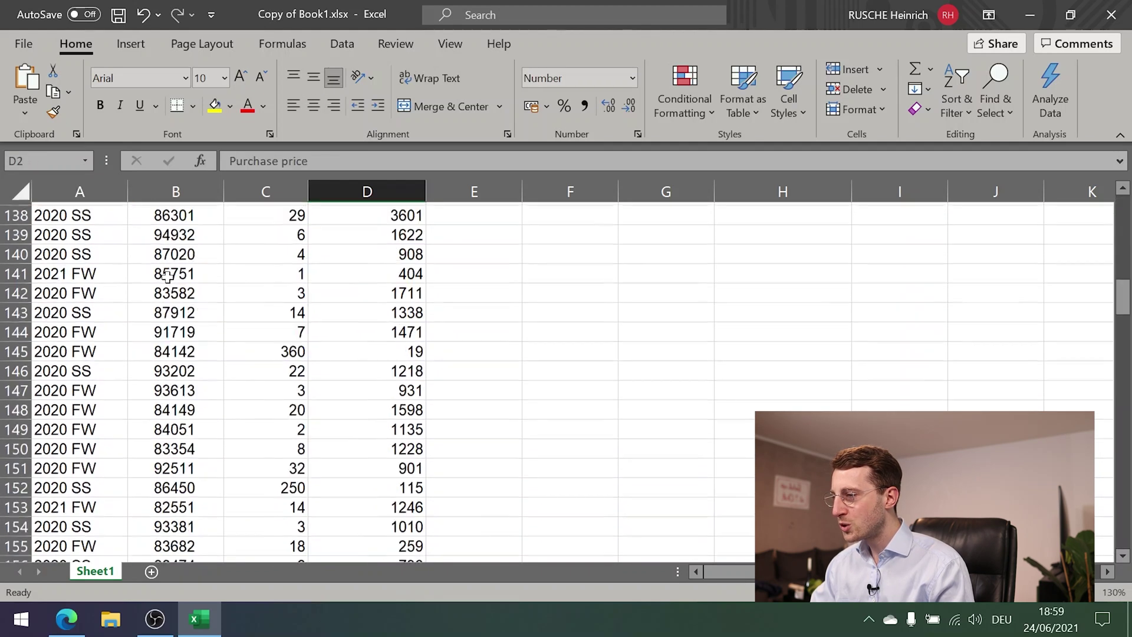
{"action": "key", "text": "ctrl+Left"}
{"action": "key", "text": "ctrl+Down"}
{"action": "key", "text": "ctrl+Right"}
{"action": "key", "text": "ctrl+Up"}
{"action": "key", "text": "ctrl+Left"}
{"action": "key", "text": "ctrl+Down"}
{"action": "key", "text": "ctrl+Right"}
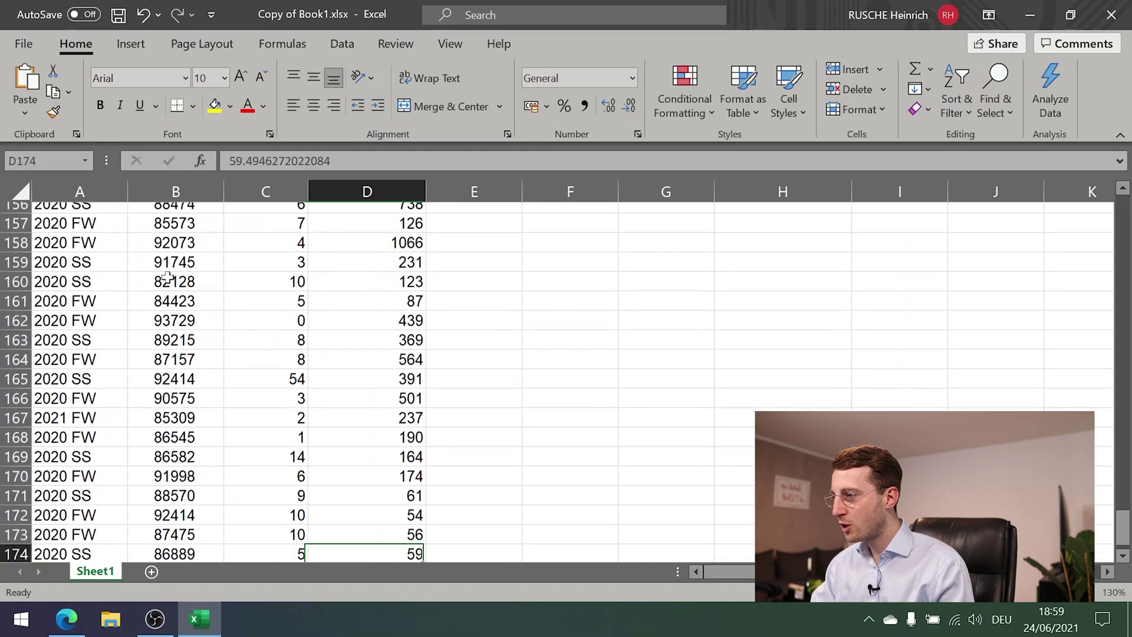
{"action": "key", "text": "ctrl+Up"}
{"action": "key", "text": "ctrl+Left"}
{"action": "key", "text": "ctrl+Up"}
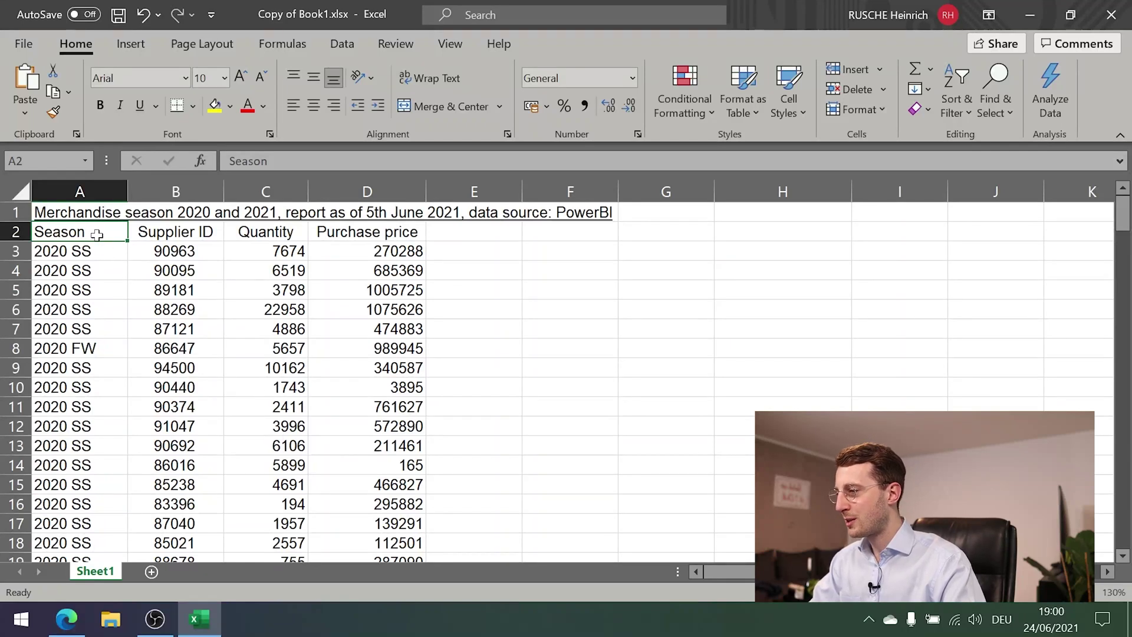
Select the Season column cells from the header down to the last data row
{"action": "left_click_drag", "start_coordinate": [94, 235], "coordinate": [31, 457]}
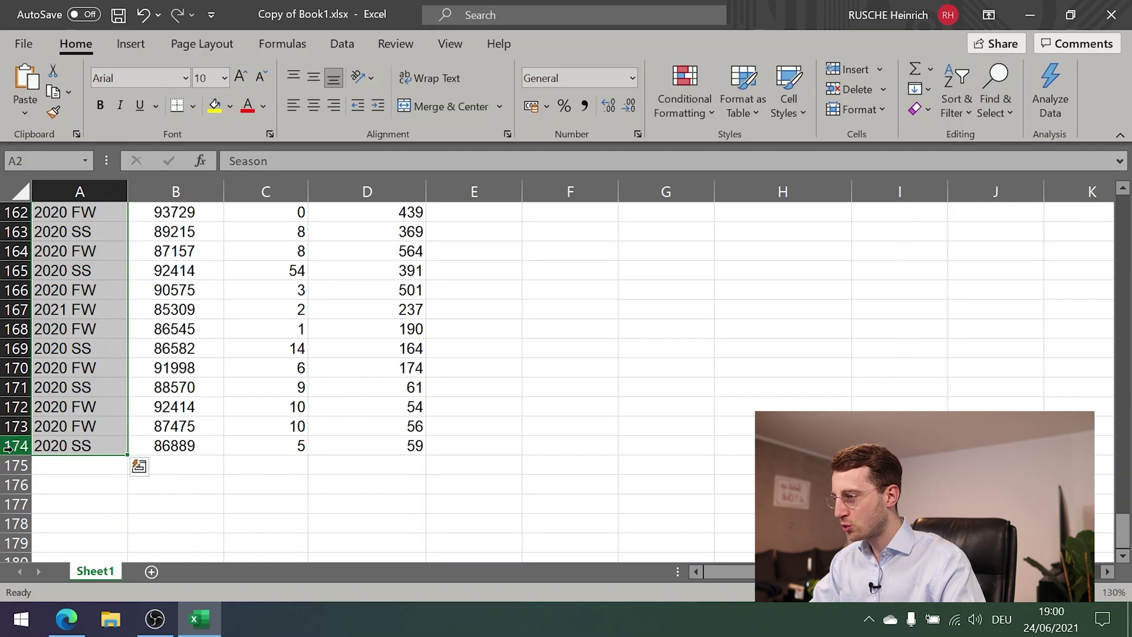
{"action": "scroll", "coordinate": [101, 468], "scroll_direction": "up", "scroll_amount": 9}
{"action": "scroll", "coordinate": [103, 470], "scroll_direction": "up", "scroll_amount": 20}
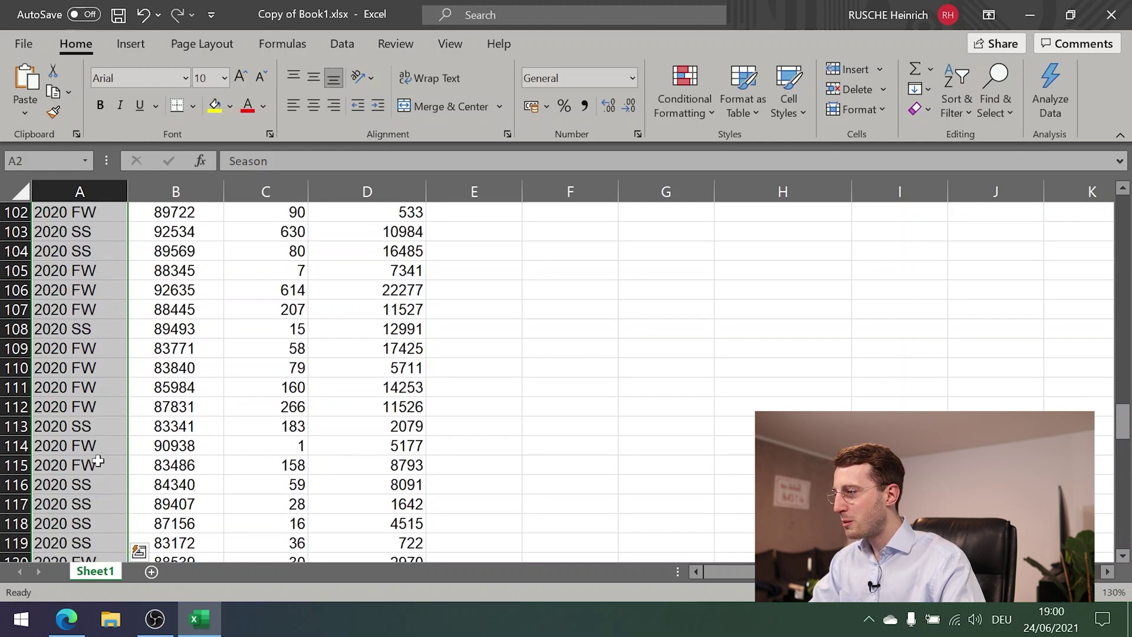
{"action": "scroll", "coordinate": [69, 439], "scroll_direction": "up", "scroll_amount": 9}
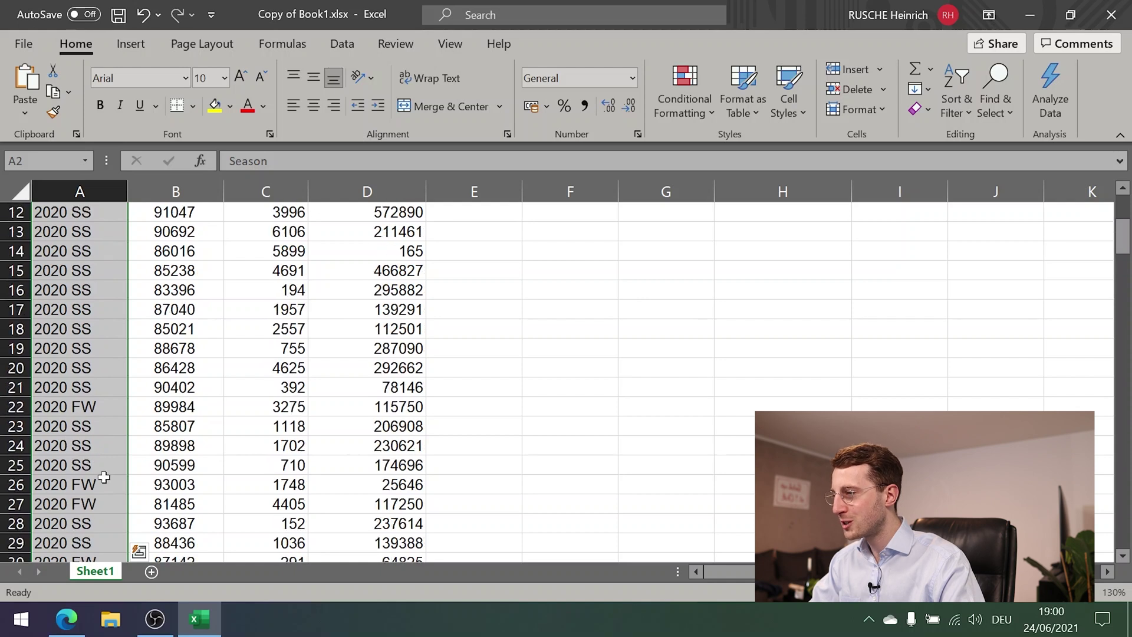
{"action": "left_click_drag", "start_coordinate": [68, 232], "coordinate": [53, 404]}
{"action": "left_click", "coordinate": [57, 403]}
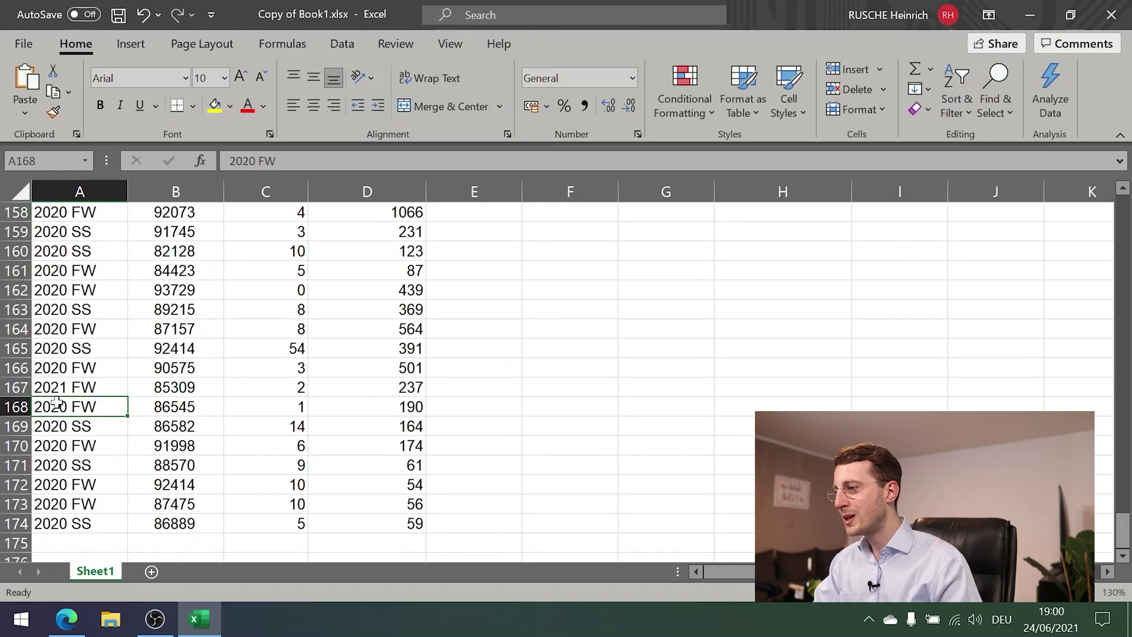
{"action": "key", "text": "ctrl+Home"}
{"action": "key", "text": "Down"}
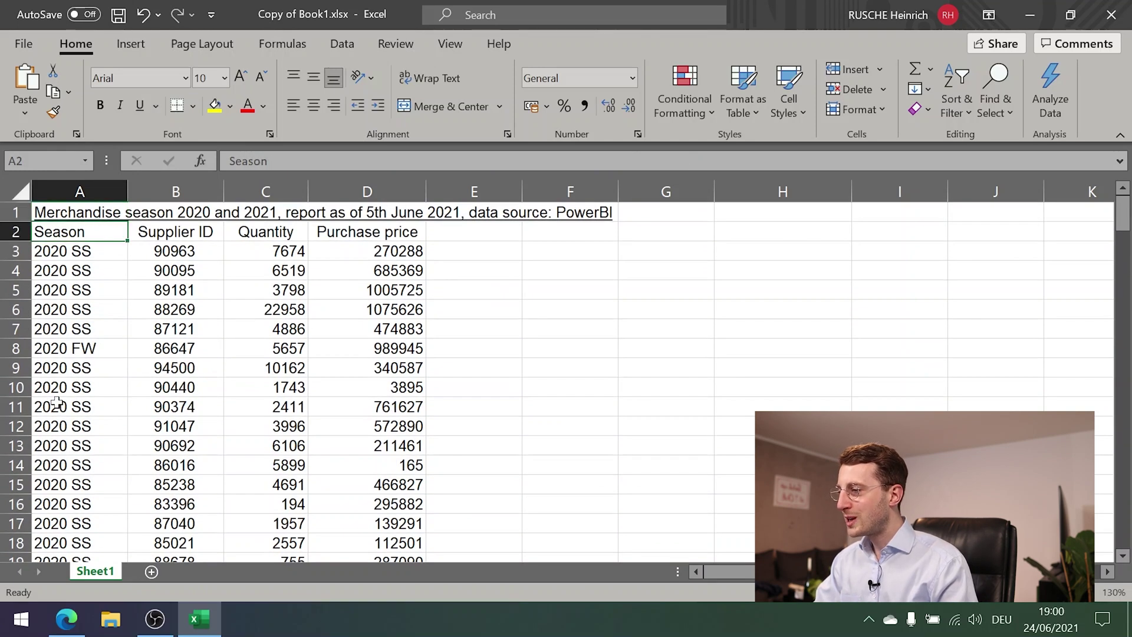
{"action": "key", "text": "ctrl+shift+Down"}
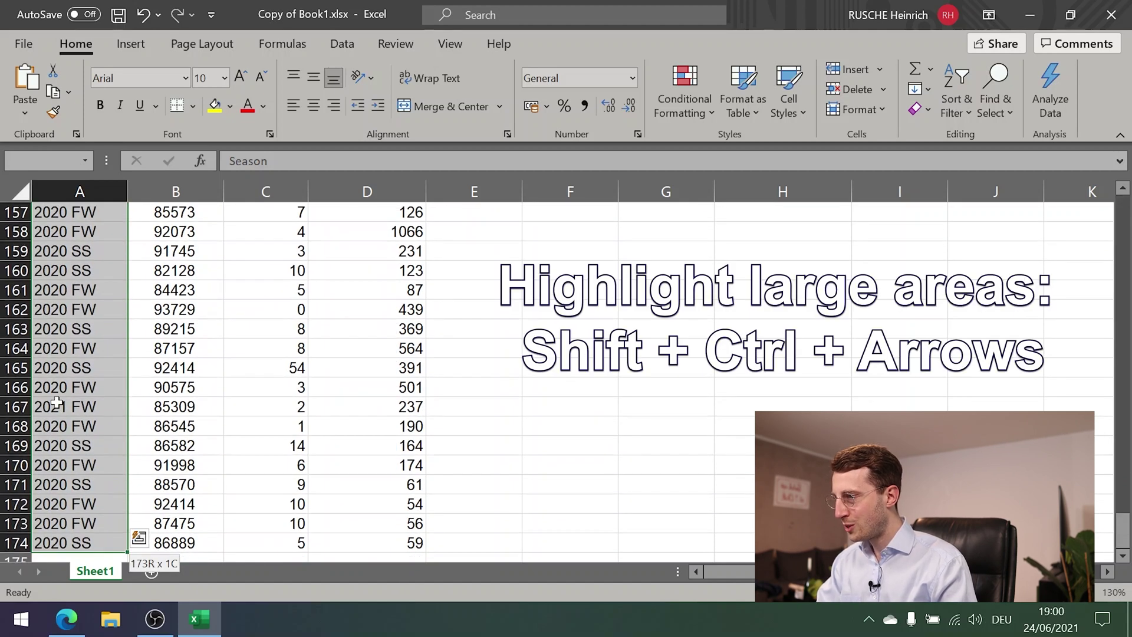
Select the table data from Season across all four columns down to row 174
{"action": "key", "text": "ctrl+Home"}
{"action": "key", "text": "Down"}
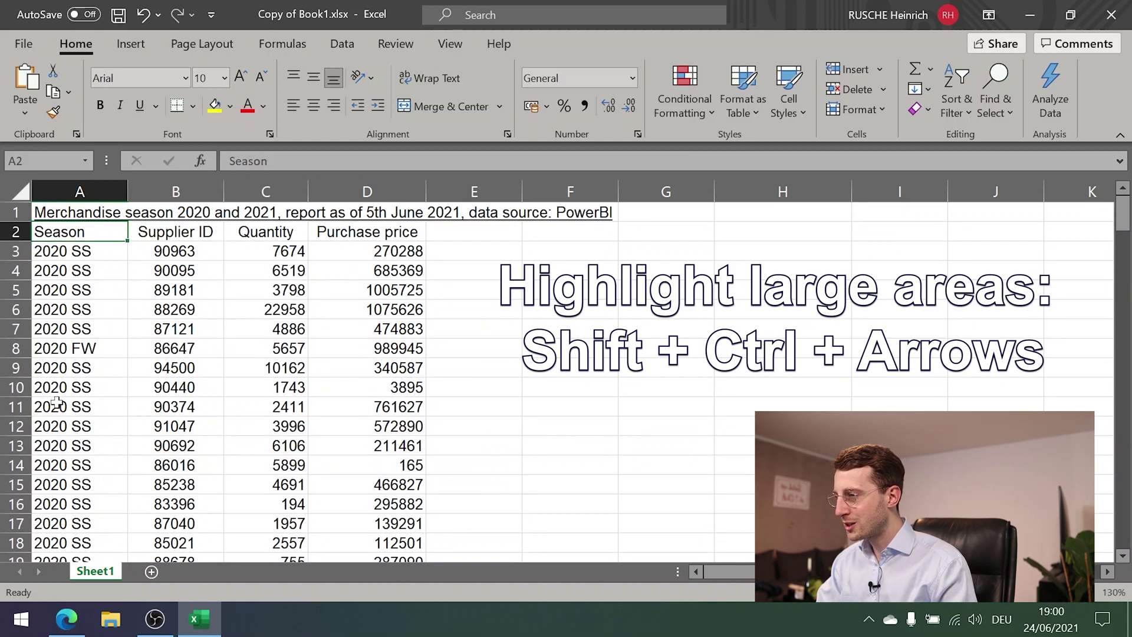
{"action": "key", "text": "ctrl+shift+Down"}
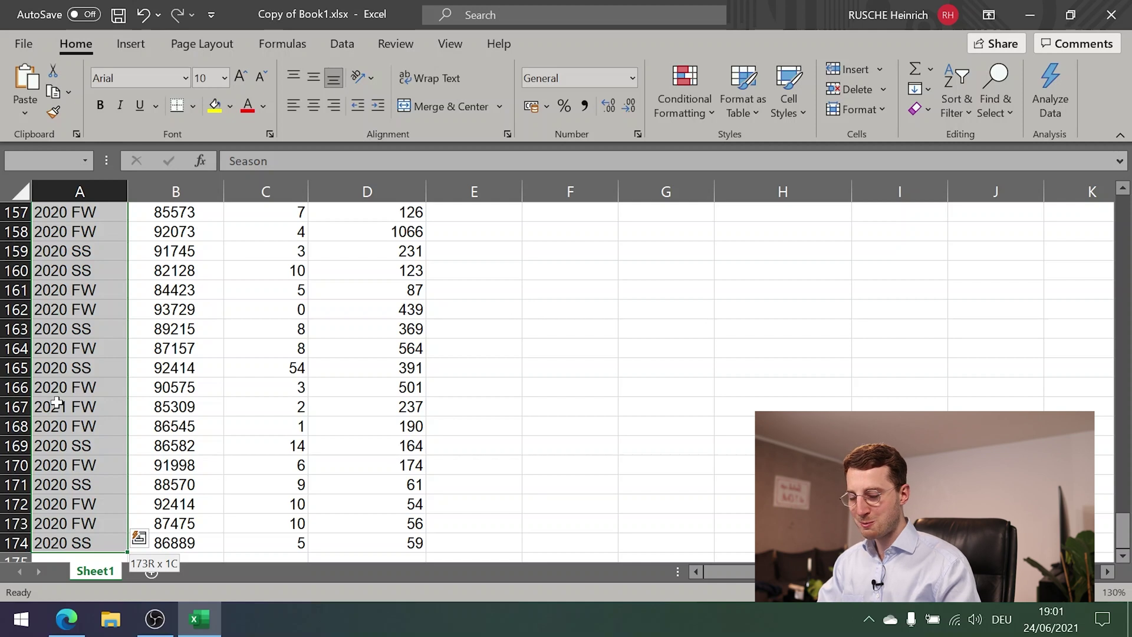
{"action": "key", "text": "ctrl+shift+Right"}
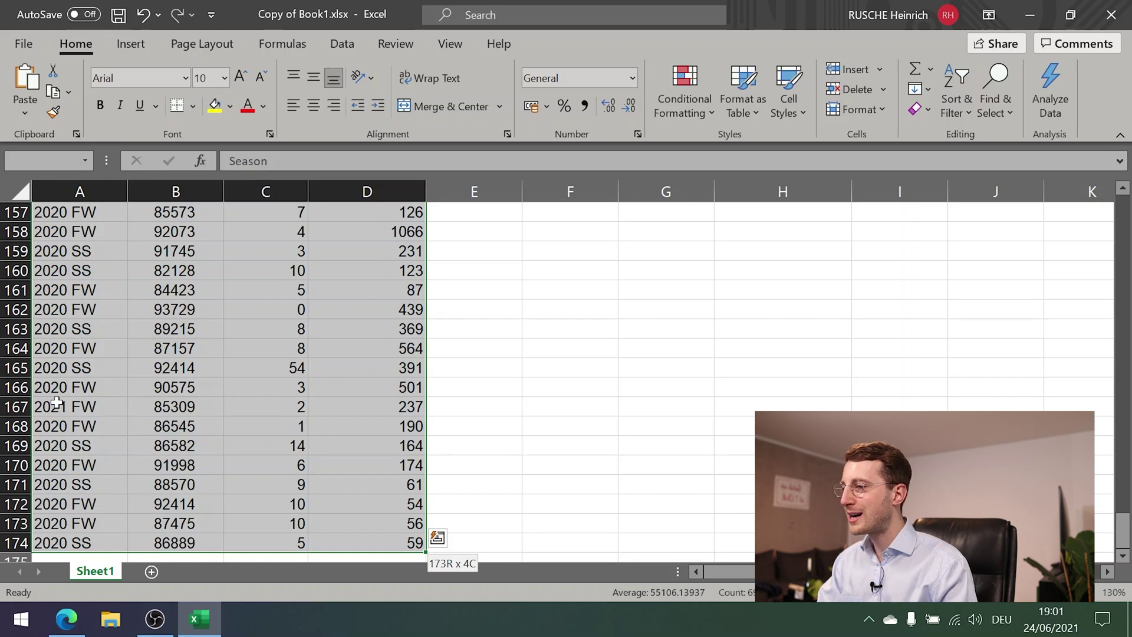
{"action": "key", "text": "ctrl+shift+Up"}
{"action": "key", "text": "ctrl+shift+Up"}
{"action": "key", "text": "ctrl+shift+Down"}
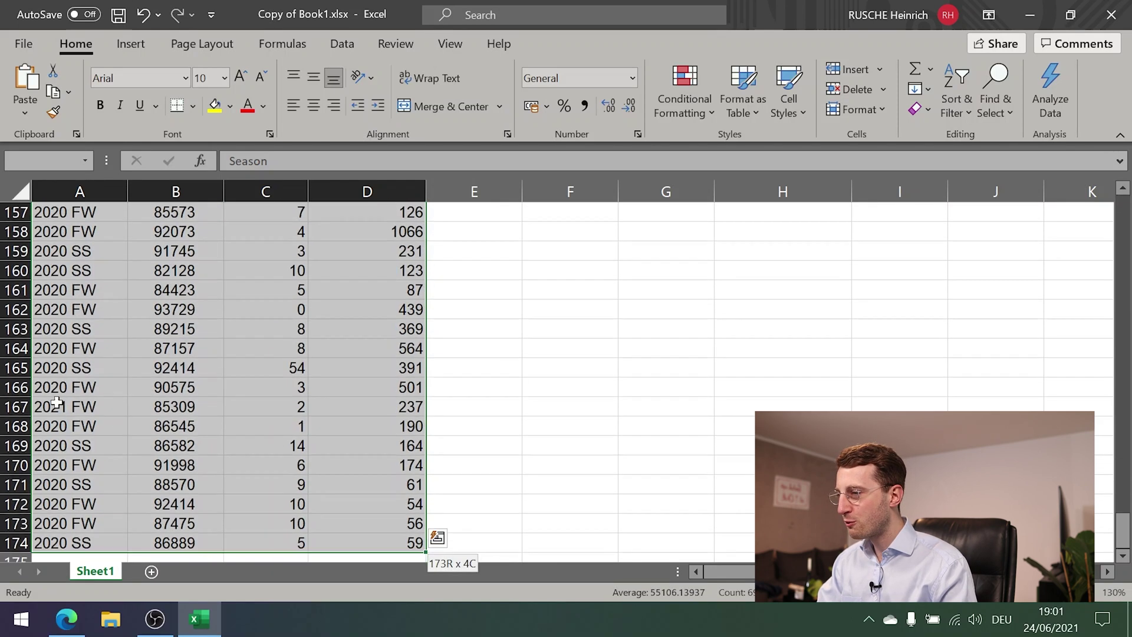
Select the Purchase price values D3:D174
{"action": "key", "text": "ctrl+shift+Up"}
{"action": "key", "text": "Up"}
{"action": "key", "text": "Down"}
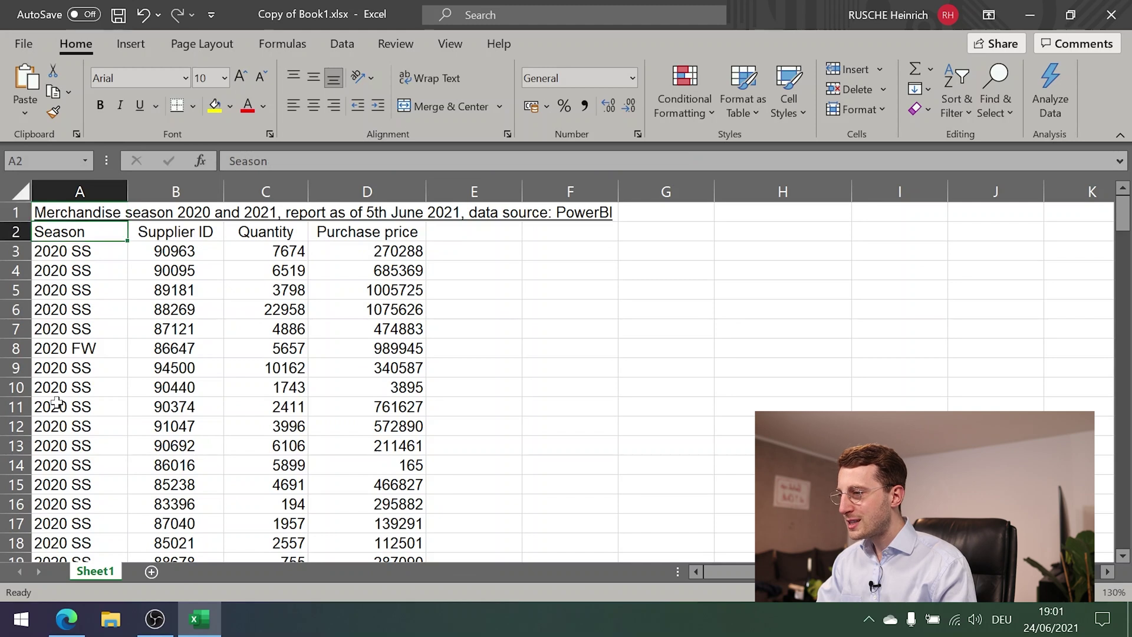
{"action": "key", "text": "Right"}
{"action": "key", "text": "Right"}
{"action": "key", "text": "Right"}
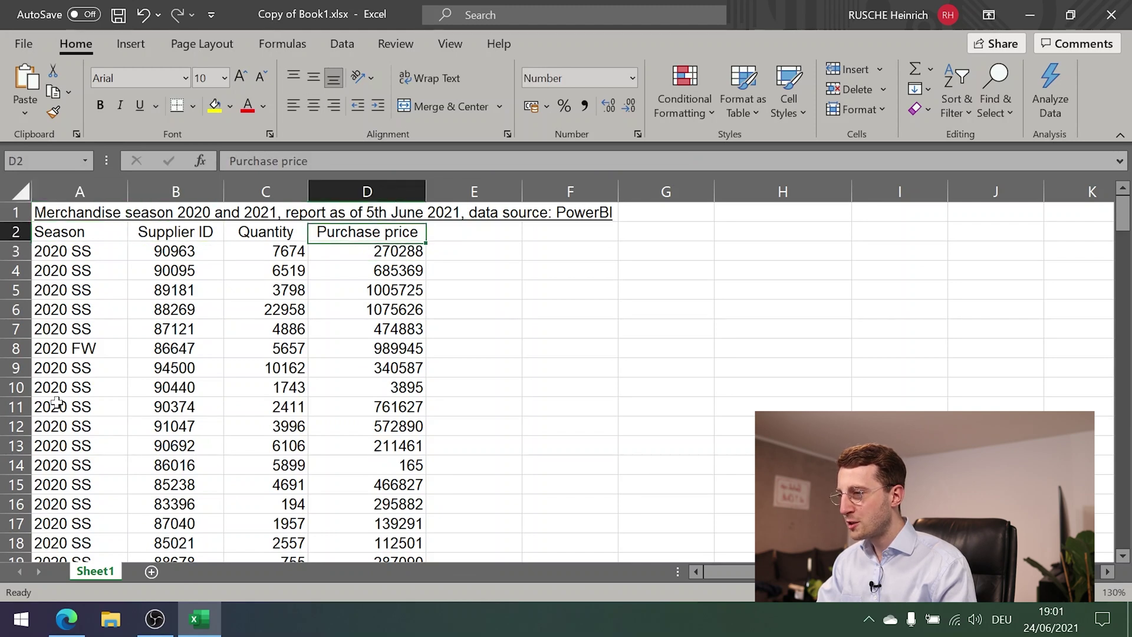
{"action": "key", "text": "Down"}
{"action": "key", "text": "Down"}
{"action": "key", "text": "Down"}
{"action": "key", "text": "Up"}
{"action": "key", "text": "Up"}
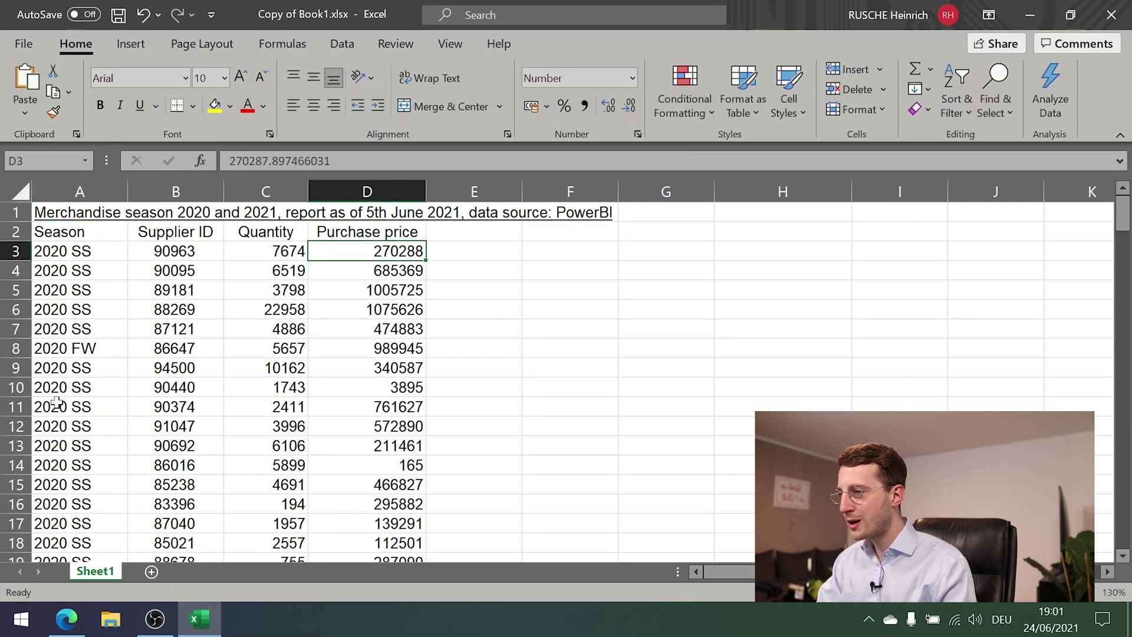
{"action": "key", "text": "Up"}
{"action": "key", "text": "Down"}
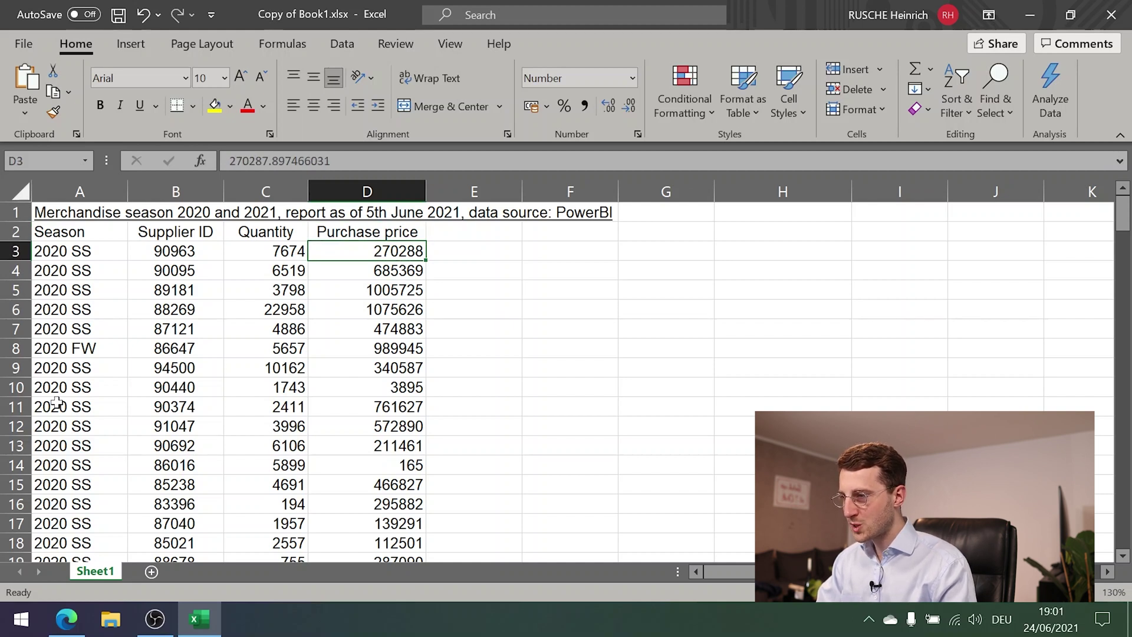
{"action": "key", "text": "Up"}
{"action": "key", "text": "Down"}
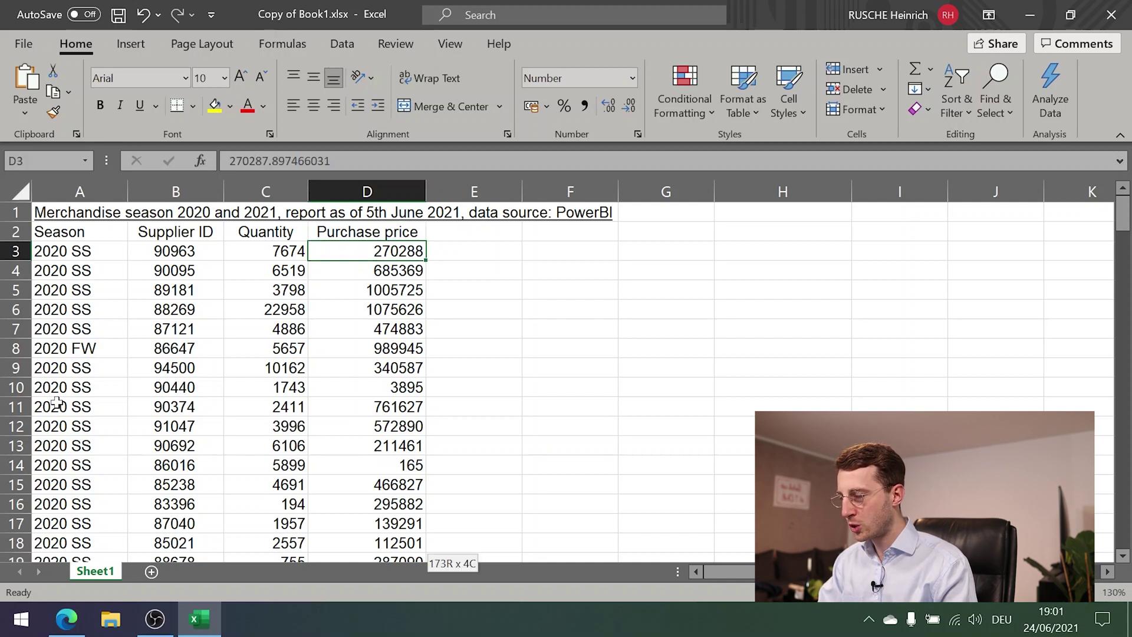
{"action": "key", "text": "ctrl+shift+Down"}
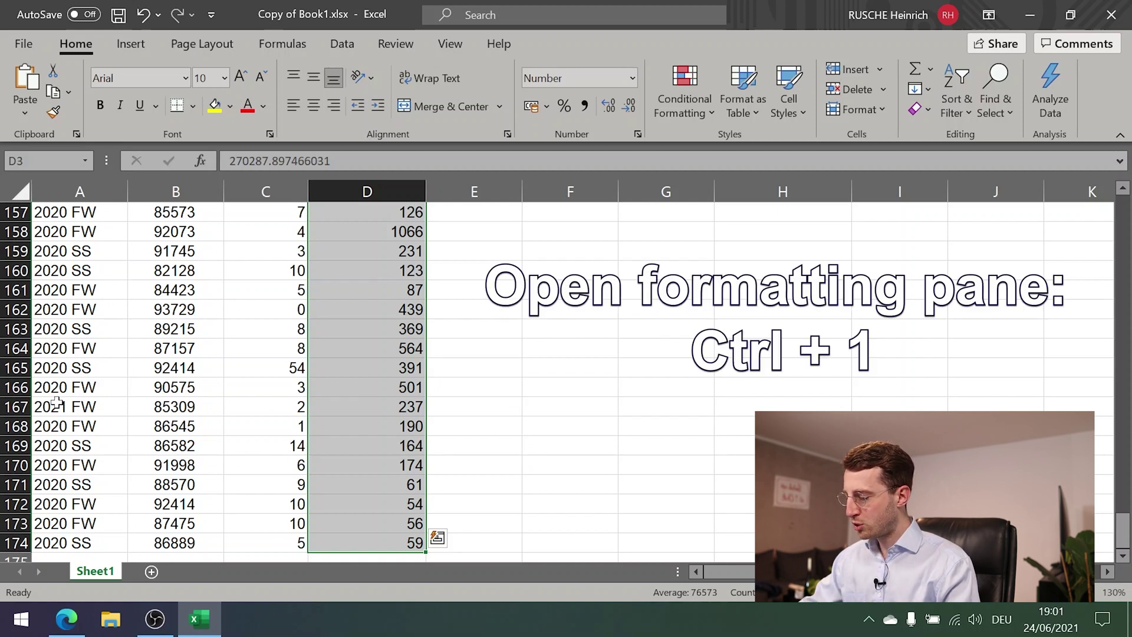
Apply Accounting format with the £ symbol and 0 decimals to the Purchase price values
{"action": "key", "text": "ctrl+1"}
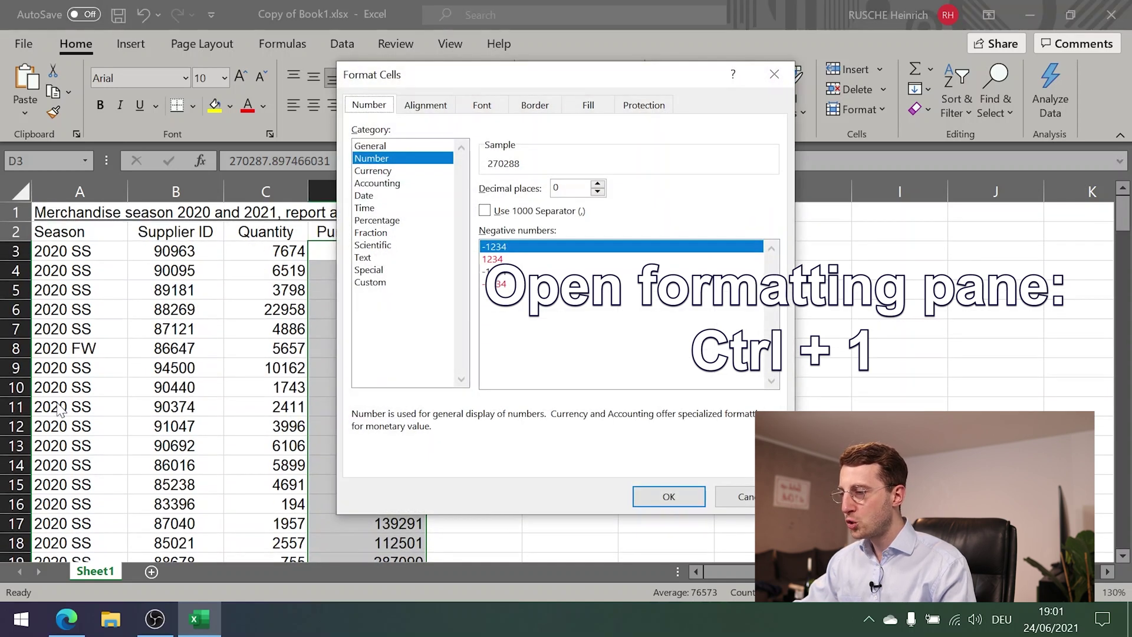
{"action": "key", "text": "Down"}
{"action": "key", "text": "Down"}
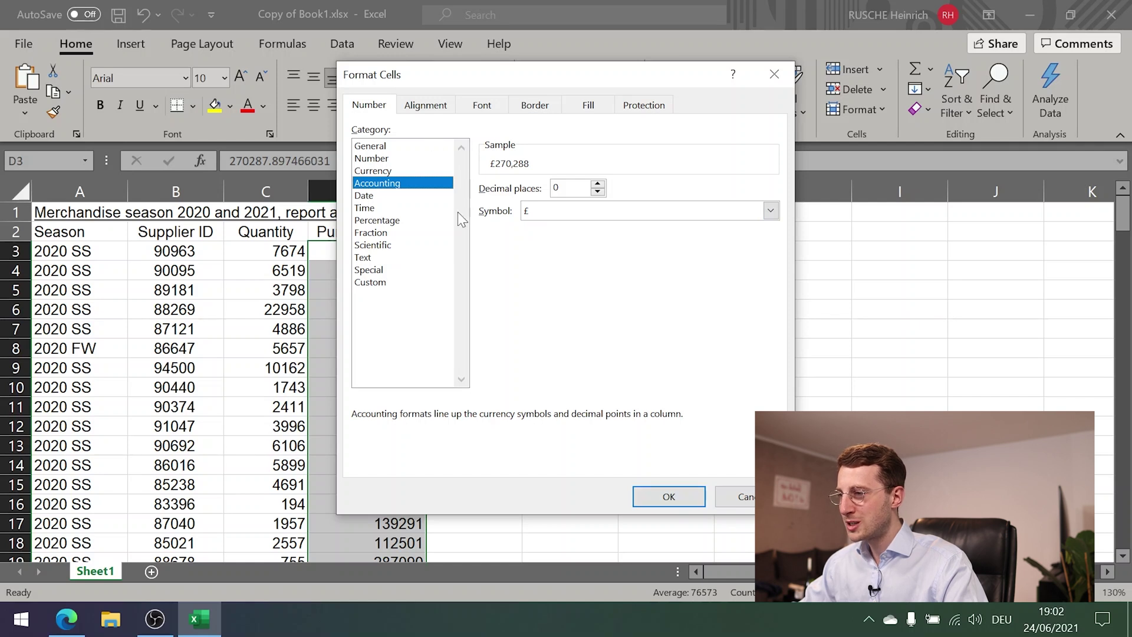
{"action": "left_click", "coordinate": [667, 496]}
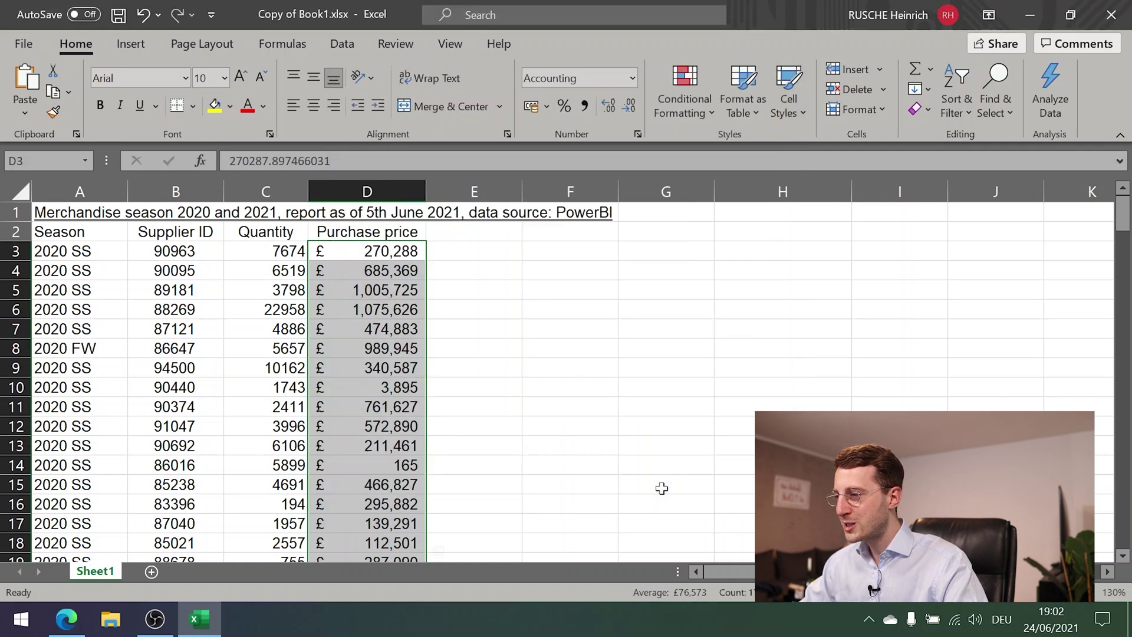
{"action": "left_click", "coordinate": [361, 253]}
{"action": "key", "text": "ctrl+Down"}
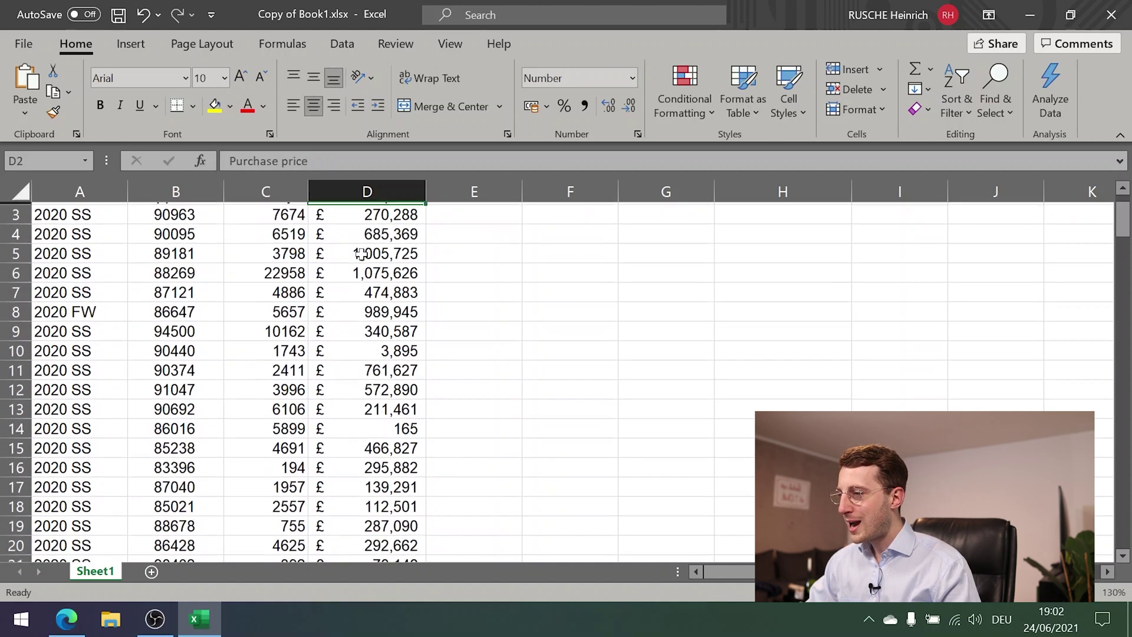
Select the Quantity values C3:C174
{"action": "key", "text": "ctrl+Up"}
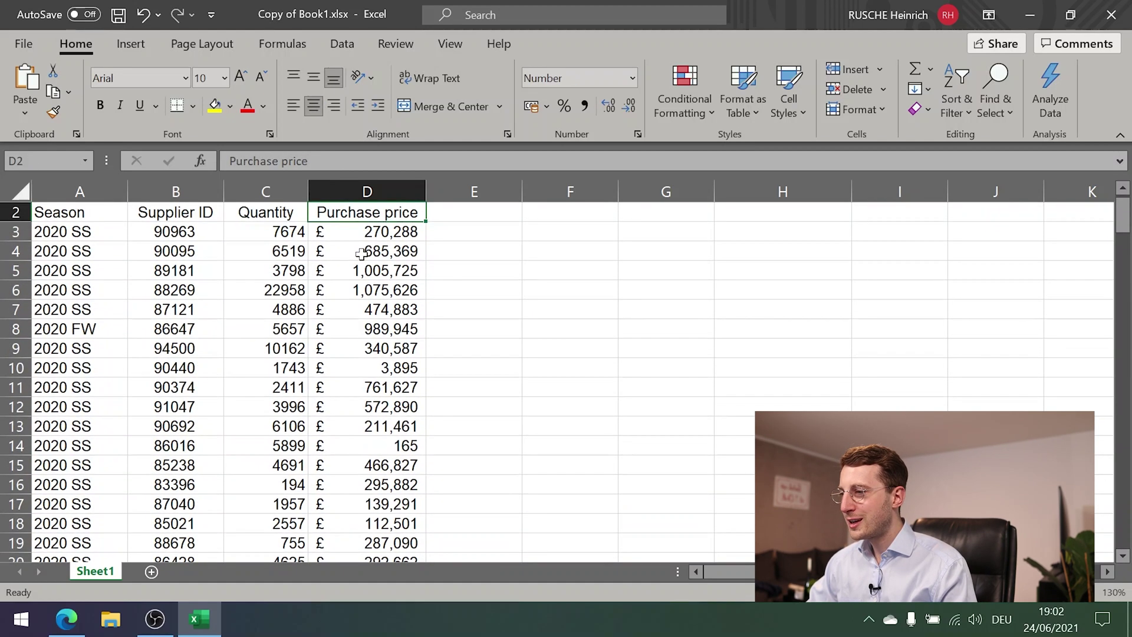
{"action": "key", "text": "ctrl+Down"}
{"action": "key", "text": "ctrl+Up"}
{"action": "key", "text": "Down"}
{"action": "key", "text": "Left"}
{"action": "key", "text": "Up"}
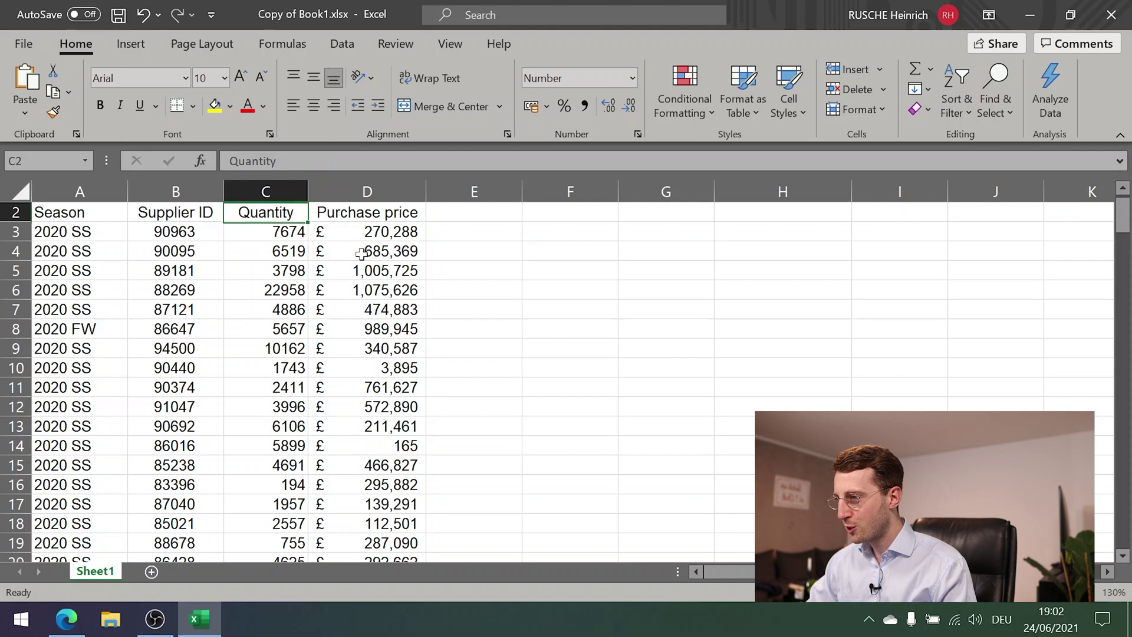
{"action": "key", "text": "Down"}
{"action": "key", "text": "ctrl+shift+Down"}
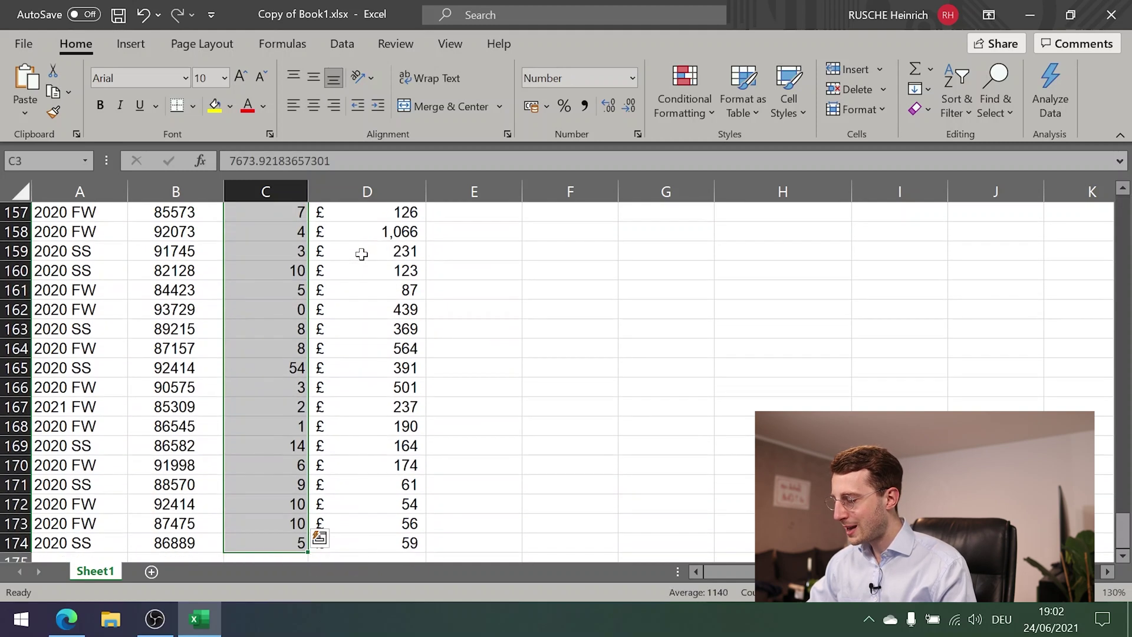
Turn on the 1000 separator for the Quantity values, e.g. 7,674
{"action": "key", "text": "ctrl+1"}
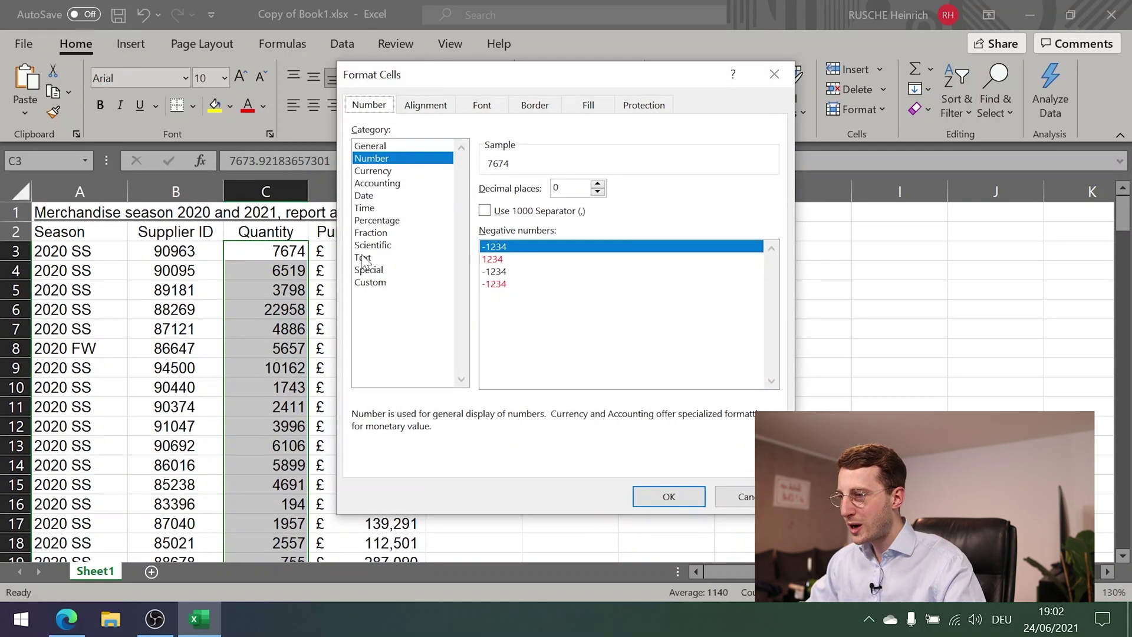
{"action": "left_click", "coordinate": [566, 212]}
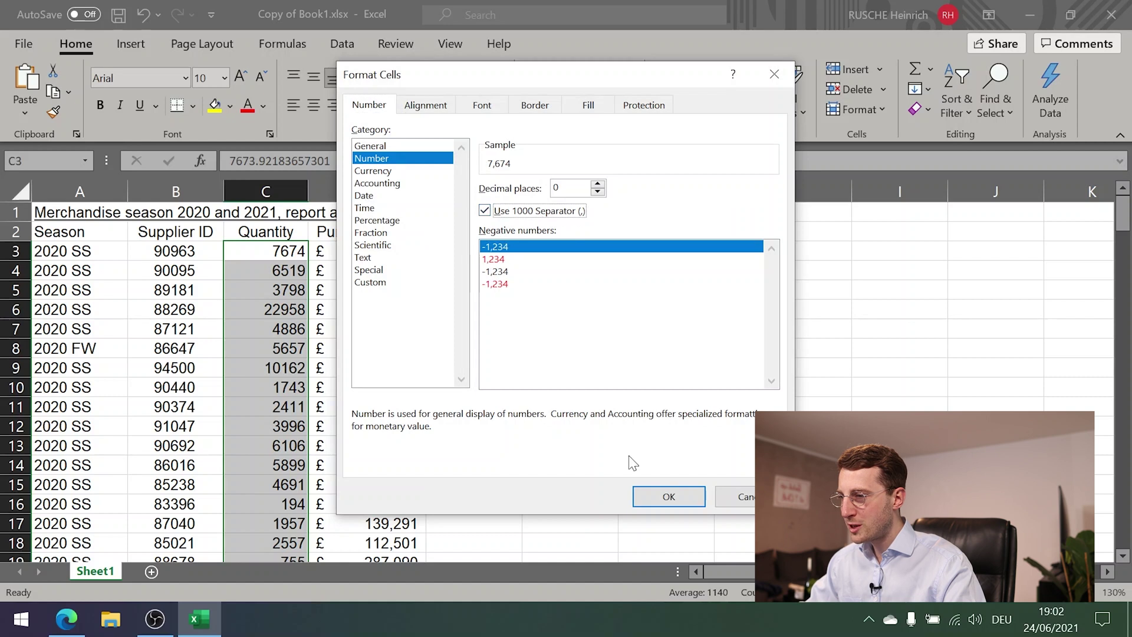
{"action": "left_click", "coordinate": [668, 496]}
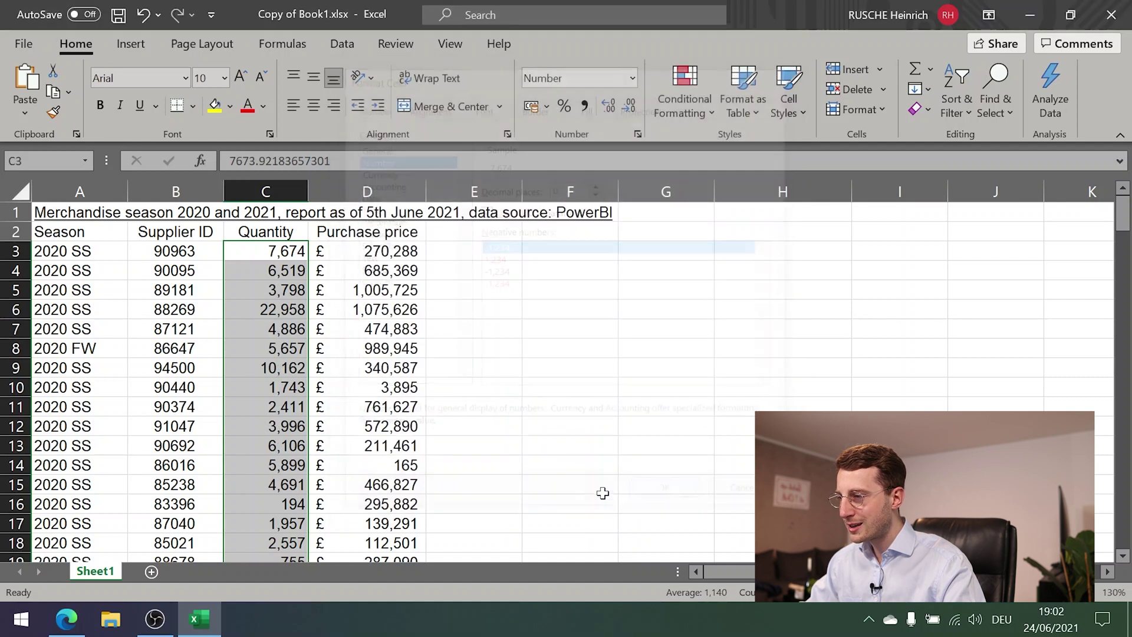
{"action": "left_click", "coordinate": [289, 285]}
{"action": "key", "text": "Up"}
{"action": "key", "text": "ctrl+Down"}
{"action": "key", "text": "ctrl+Up"}
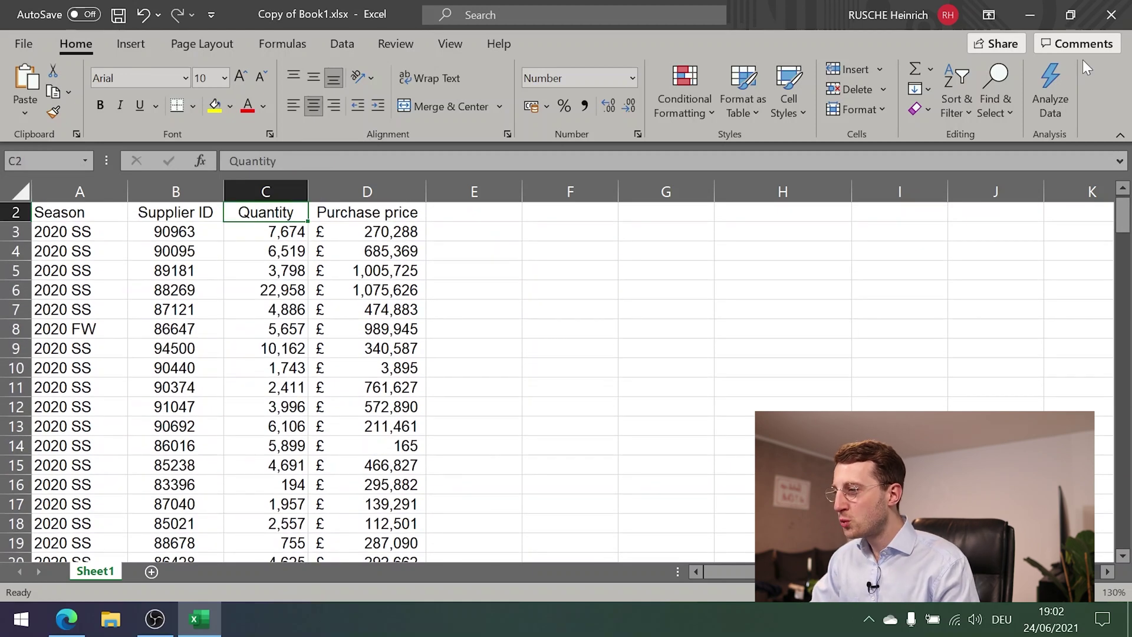
{"action": "key", "text": "ctrl+Home"}
{"action": "key", "text": "Down"}
{"action": "key", "text": "Down"}
{"action": "key", "text": "Down"}
{"action": "key", "text": "Down"}
{"action": "key", "text": "Down"}
{"action": "key", "text": "Down"}
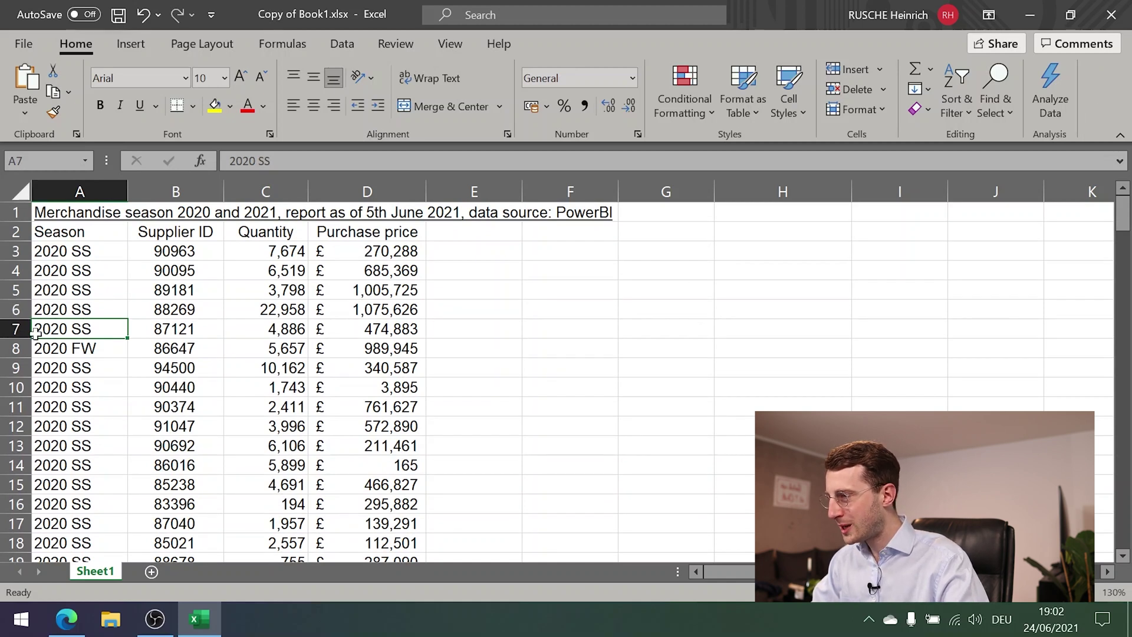
{"action": "left_click", "coordinate": [9, 328]}
{"action": "left_click", "coordinate": [9, 387]}
{"action": "left_click", "coordinate": [8, 425]}
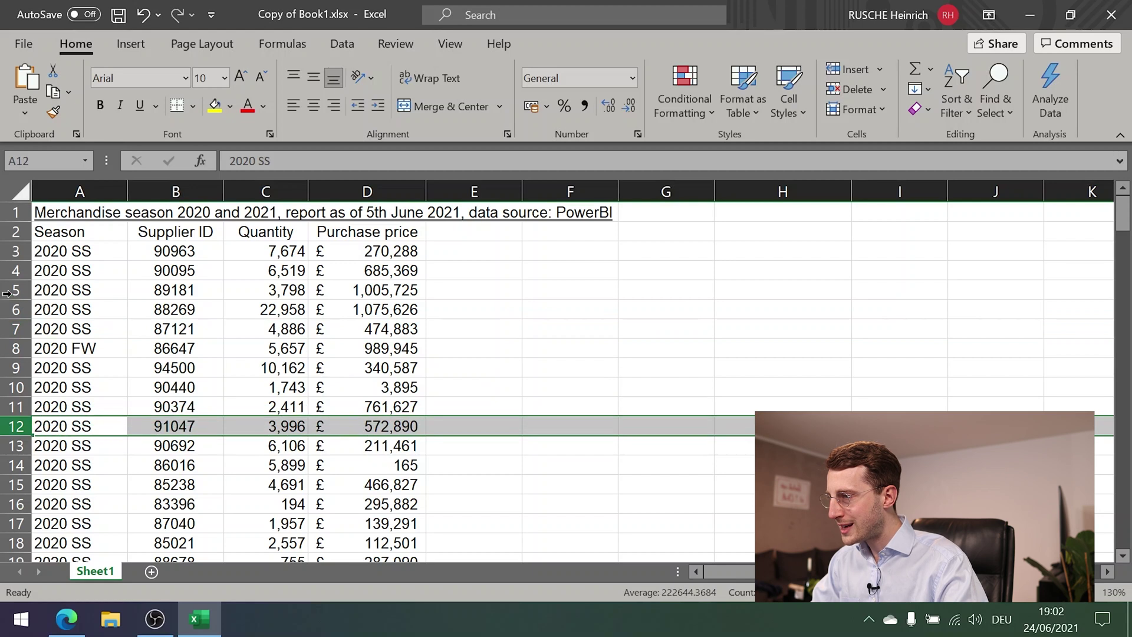
{"action": "left_click", "coordinate": [9, 290]}
{"action": "left_click", "coordinate": [79, 192]}
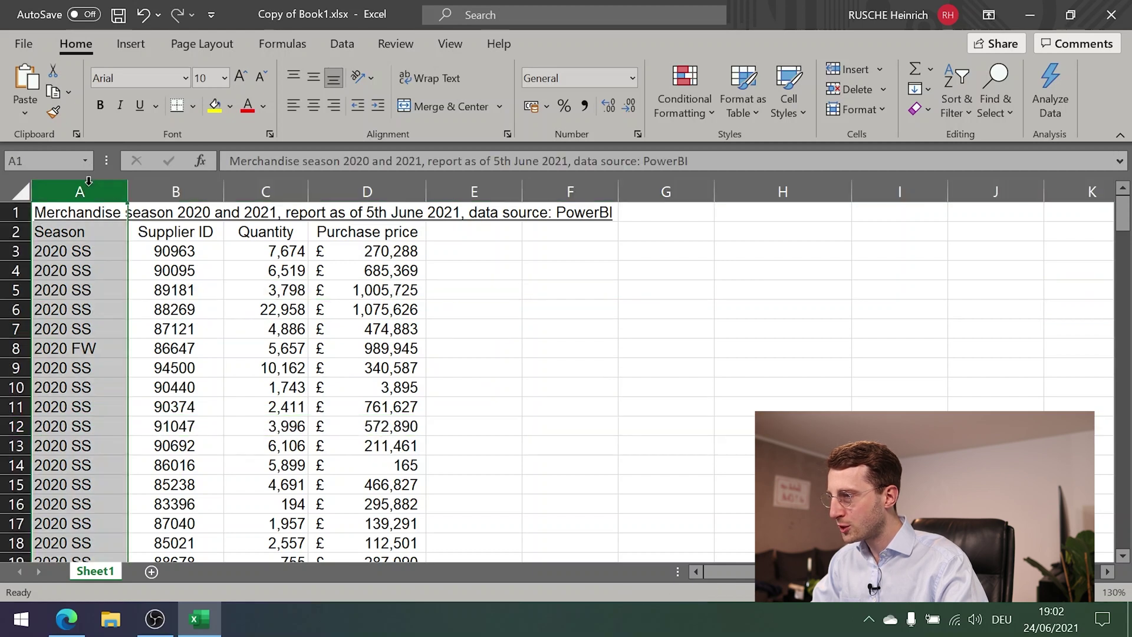
{"action": "left_click", "coordinate": [284, 186]}
{"action": "left_click", "coordinate": [367, 192]}
{"action": "left_click", "coordinate": [247, 348]}
{"action": "key", "text": "Down"}
{"action": "key", "text": "Down"}
{"action": "key", "text": "Down"}
{"action": "key", "text": "Down"}
{"action": "key", "text": "Down"}
{"action": "scroll", "coordinate": [248, 348], "scroll_direction": "down", "scroll_amount": 1}
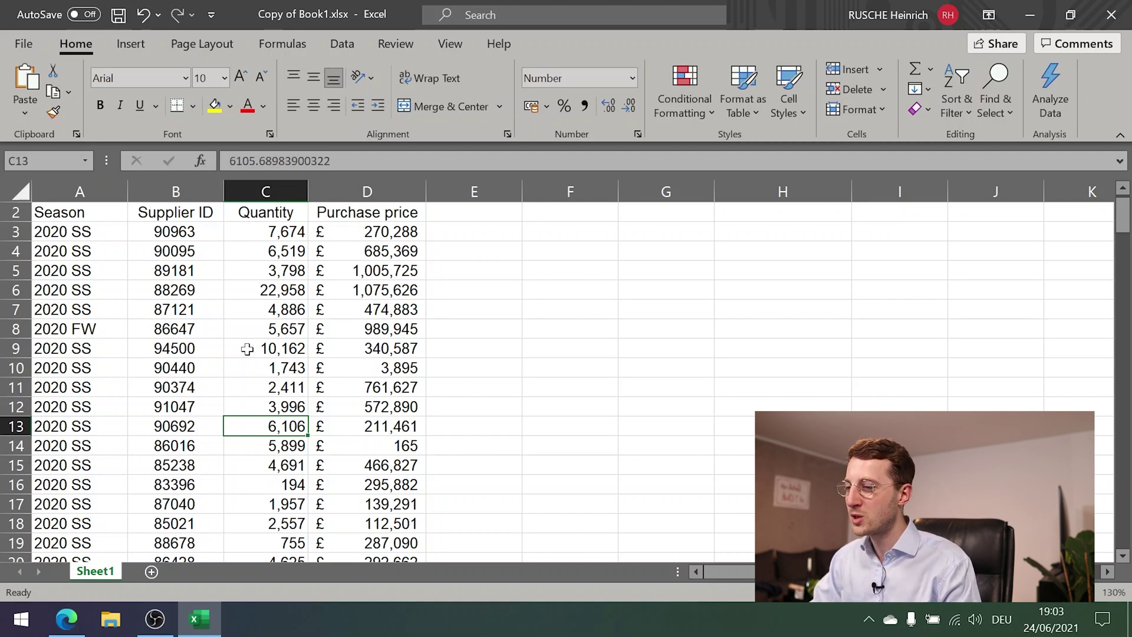
{"action": "key", "text": "Up"}
{"action": "key", "text": "Left"}
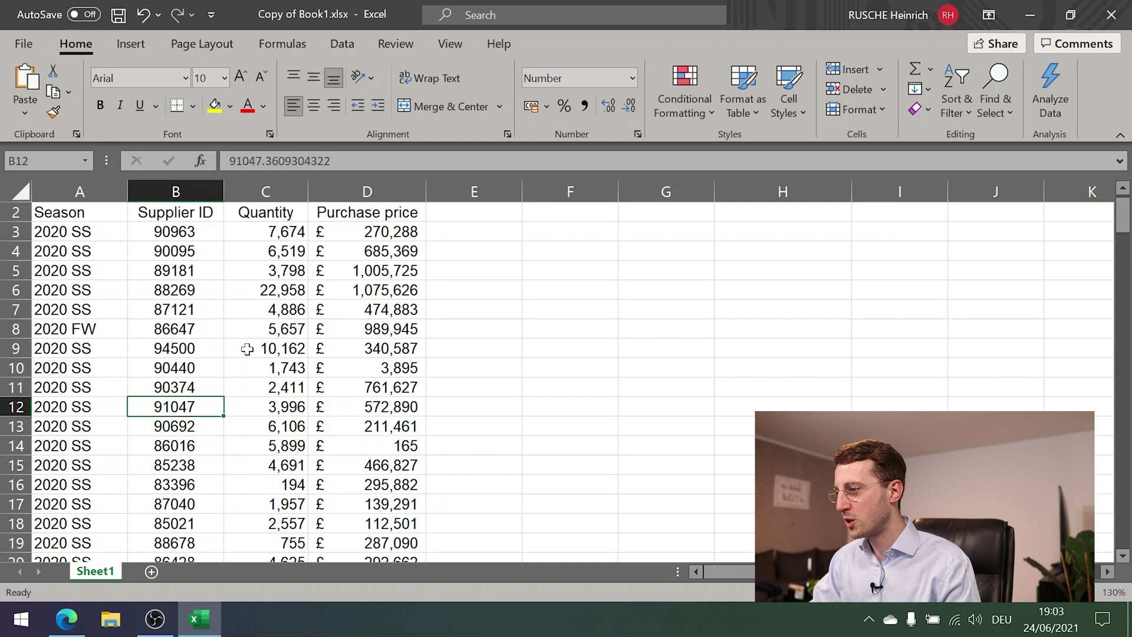
{"action": "key", "text": "Down"}
{"action": "key", "text": "Right"}
{"action": "key", "text": "Up"}
{"action": "key", "text": "Left"}
{"action": "key", "text": "Right"}
{"action": "key", "text": "Left"}
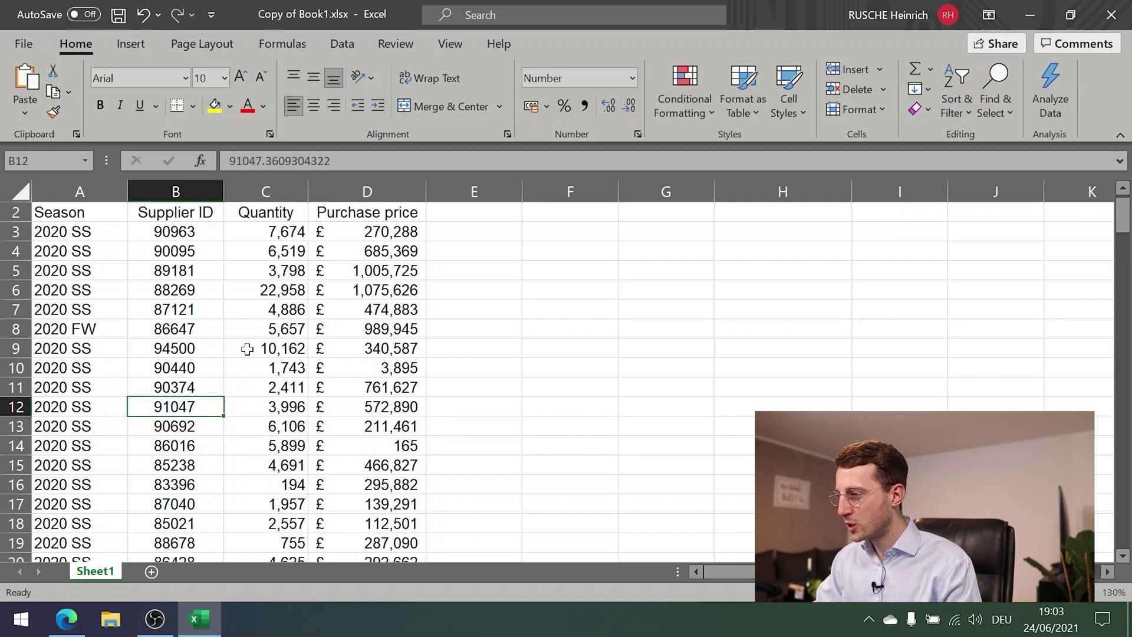
{"action": "key", "text": "Right"}
{"action": "key", "text": "Up"}
{"action": "key", "text": "Up"}
{"action": "key", "text": "Up"}
{"action": "key", "text": "Up"}
{"action": "key", "text": "Up"}
{"action": "key", "text": "Up"}
{"action": "key", "text": "Up"}
{"action": "key", "text": "Down"}
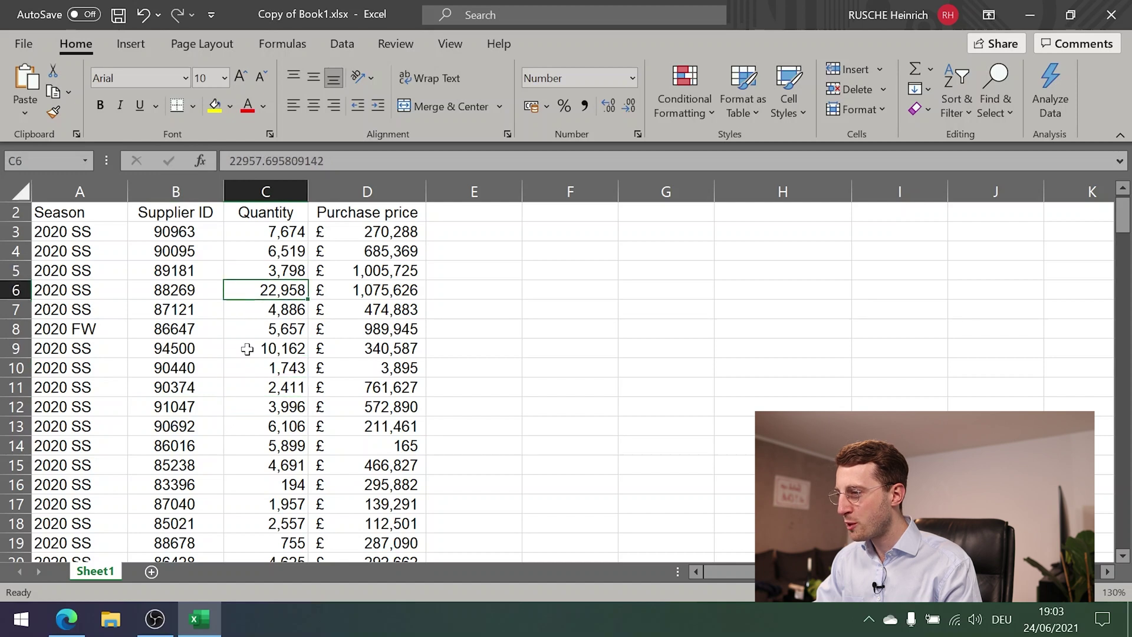
{"action": "key", "text": "Down"}
{"action": "key", "text": "Down"}
{"action": "key", "text": "Down"}
{"action": "key", "text": "Down"}
{"action": "key", "text": "Down"}
{"action": "key", "text": "Down"}
{"action": "key", "text": "Down"}
{"action": "key", "text": "Down"}
{"action": "key", "text": "Down"}
{"action": "key", "text": "Down"}
{"action": "key", "text": "Down"}
{"action": "key", "text": "Down"}
{"action": "key", "text": "Down"}
{"action": "key", "text": "Down"}
{"action": "key", "text": "Down"}
{"action": "key", "text": "Down"}
{"action": "key", "text": "Up"}
{"action": "key", "text": "Up"}
{"action": "key", "text": "Up"}
{"action": "key", "text": "Up"}
{"action": "key", "text": "Up"}
{"action": "key", "text": "Up"}
{"action": "key", "text": "Up"}
{"action": "key", "text": "Up"}
{"action": "key", "text": "Up"}
{"action": "key", "text": "Up"}
{"action": "key", "text": "Up"}
{"action": "key", "text": "Up"}
{"action": "key", "text": "Up"}
{"action": "key", "text": "Up"}
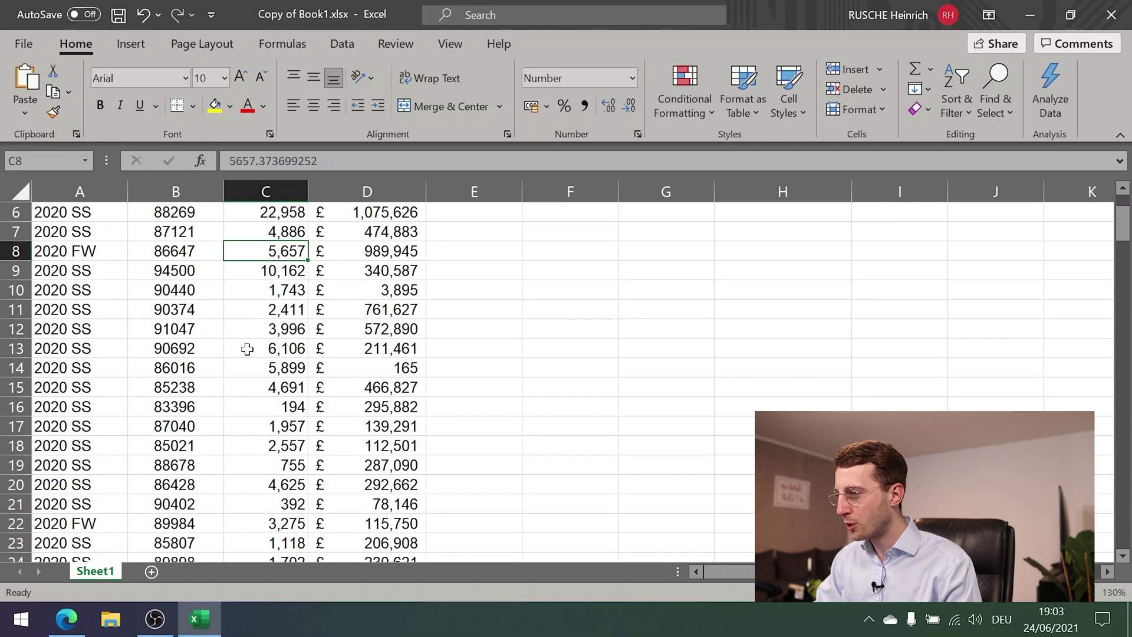
{"action": "key", "text": "Left"}
{"action": "key", "text": "Down"}
{"action": "key", "text": "Down"}
{"action": "key", "text": "Down"}
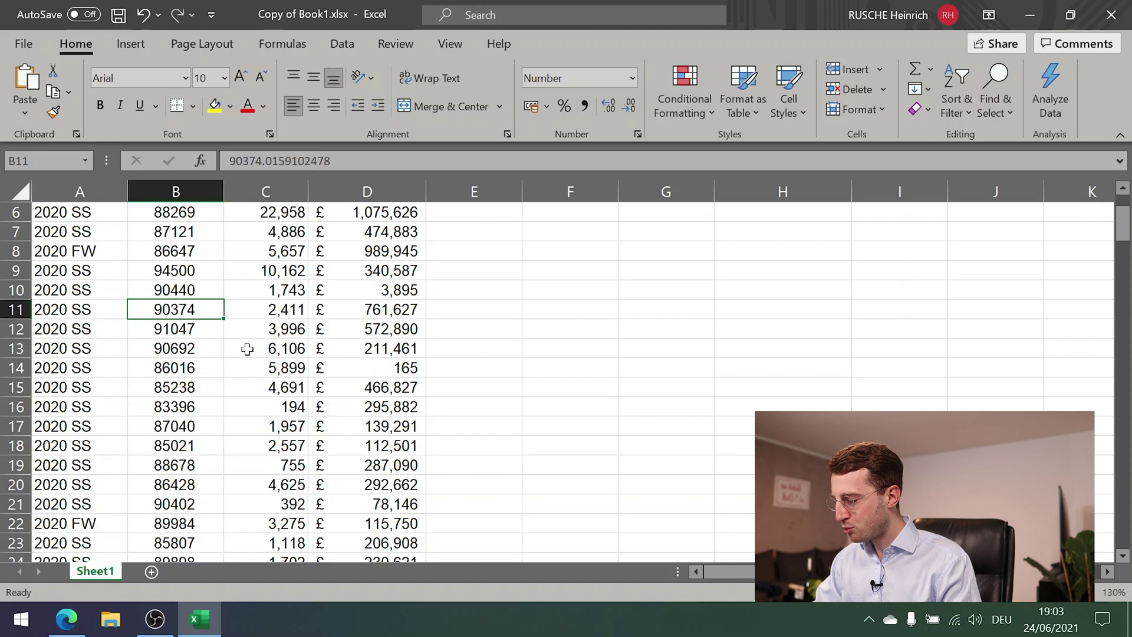
{"action": "key", "text": "shift+space"}
{"action": "key", "text": "Down"}
{"action": "key", "text": "Down"}
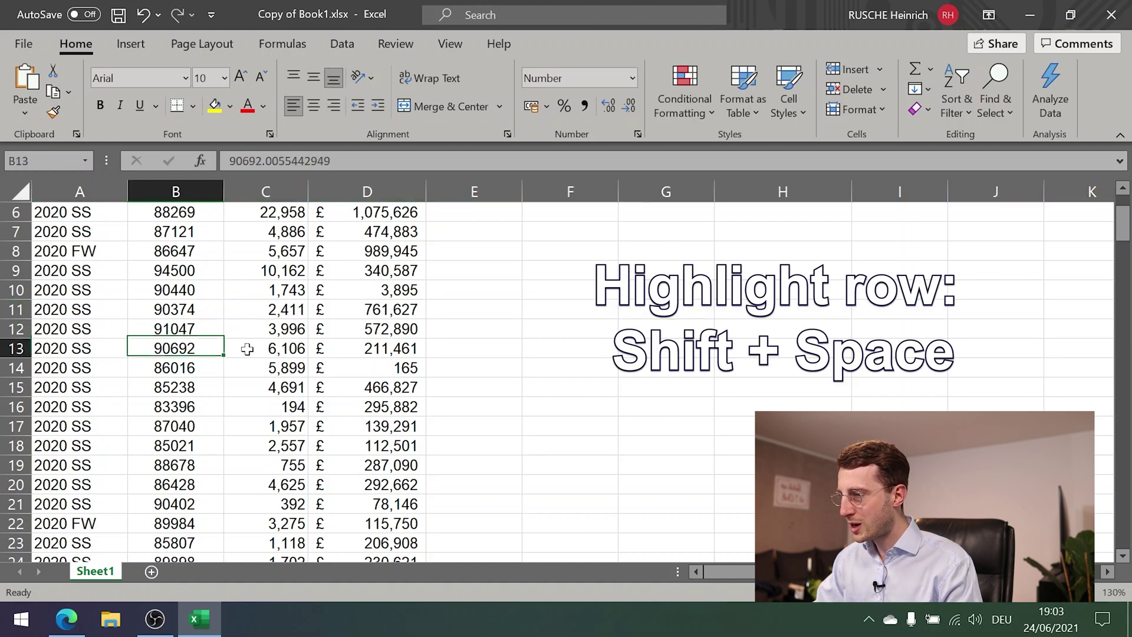
{"action": "key", "text": "Down"}
{"action": "key", "text": "shift+space"}
{"action": "key", "text": "Down"}
{"action": "key", "text": "Down"}
{"action": "key", "text": "shift+Up"}
{"action": "key", "text": "ctrl+Up"}
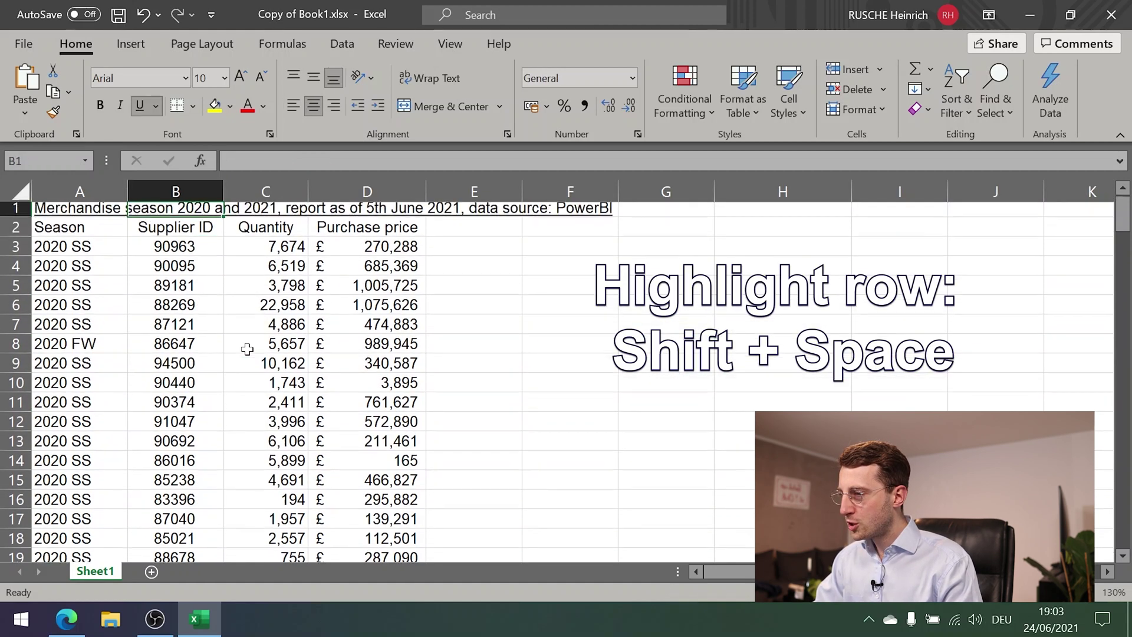
{"action": "key", "text": "Down"}
{"action": "key", "text": "Down"}
{"action": "key", "text": "Down"}
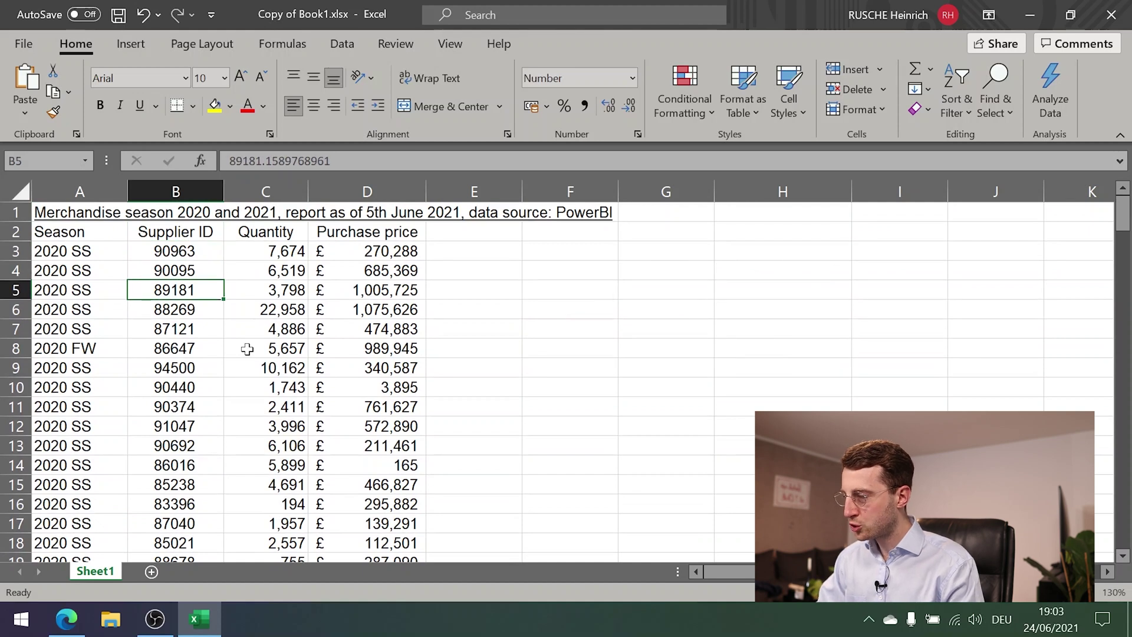
{"action": "key", "text": "ctrl+space"}
{"action": "key", "text": "Right"}
{"action": "key", "text": "Right"}
{"action": "key", "text": "ctrl+space"}
{"action": "key", "text": "Left"}
{"action": "key", "text": "Left"}
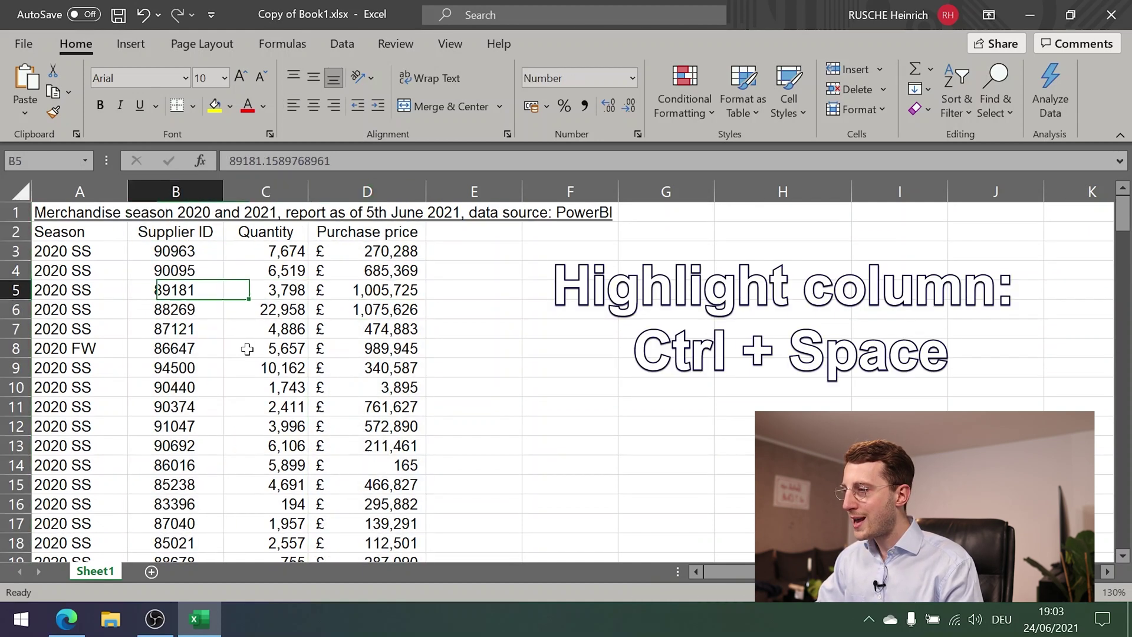
{"action": "key", "text": "ctrl+space"}
{"action": "key", "text": "Right"}
{"action": "key", "text": "Down"}
{"action": "key", "text": "Down"}
{"action": "key", "text": "Down"}
{"action": "key", "text": "Down"}
{"action": "key", "text": "Down"}
{"action": "key", "text": "shift+space"}
{"action": "key", "text": "Down"}
{"action": "key", "text": "Down"}
{"action": "key", "text": "Down"}
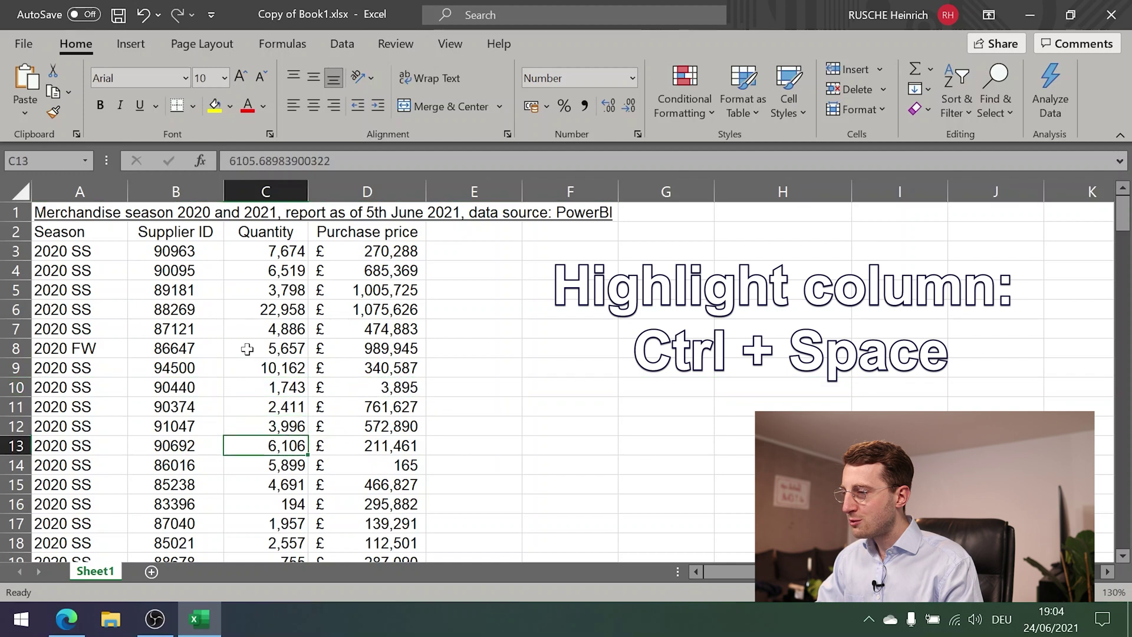
{"action": "key", "text": "shift+space"}
{"action": "key", "text": "Left"}
{"action": "key", "text": "ctrl+space"}
{"action": "key", "text": "Right"}
{"action": "key", "text": "ctrl+space"}
{"action": "key", "text": "Left"}
{"action": "key", "text": "Left"}
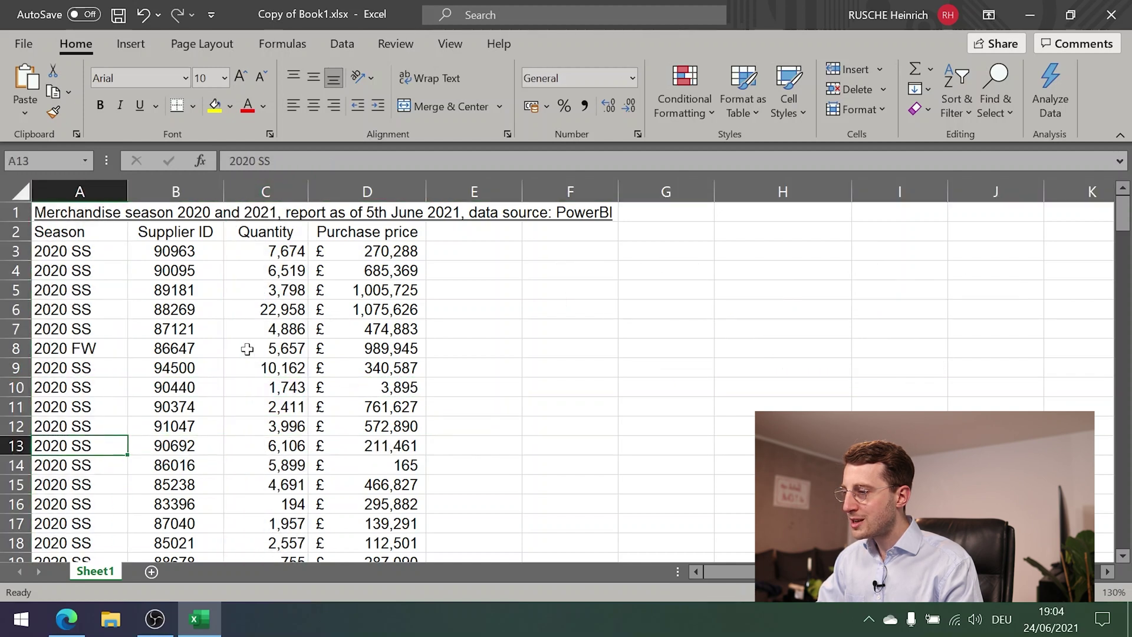
{"action": "key", "text": "ctrl+space"}
{"action": "key", "text": "Right"}
{"action": "key", "text": "Up"}
{"action": "key", "text": "Up"}
{"action": "key", "text": "Up"}
{"action": "key", "text": "shift+space"}
{"action": "key", "text": "Up"}
{"action": "key", "text": "Up"}
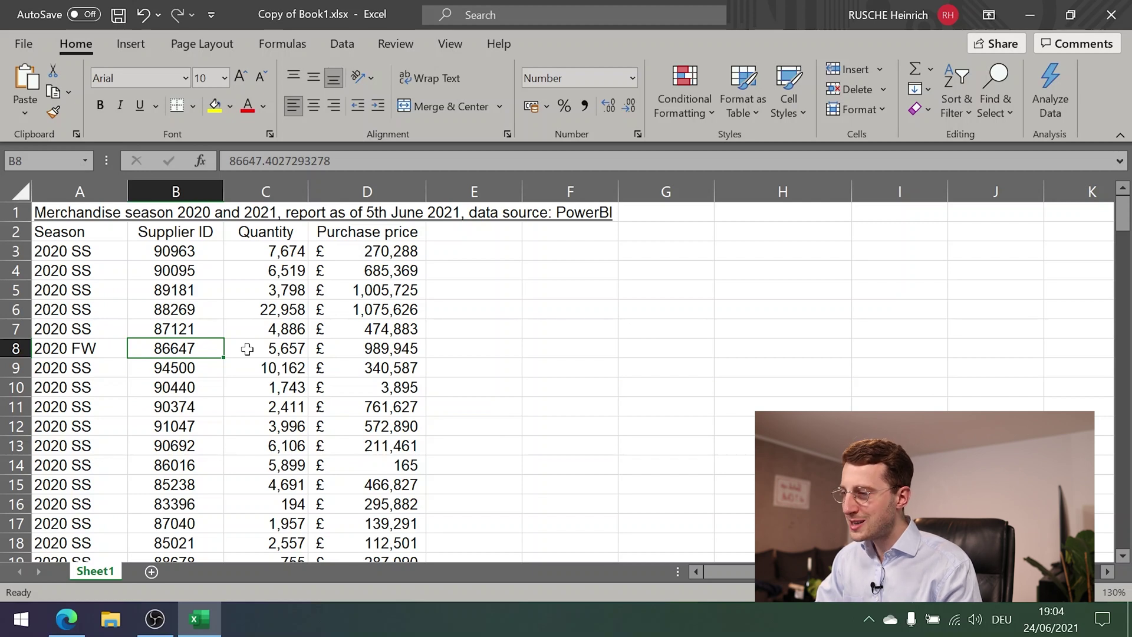
{"action": "key", "text": "Right"}
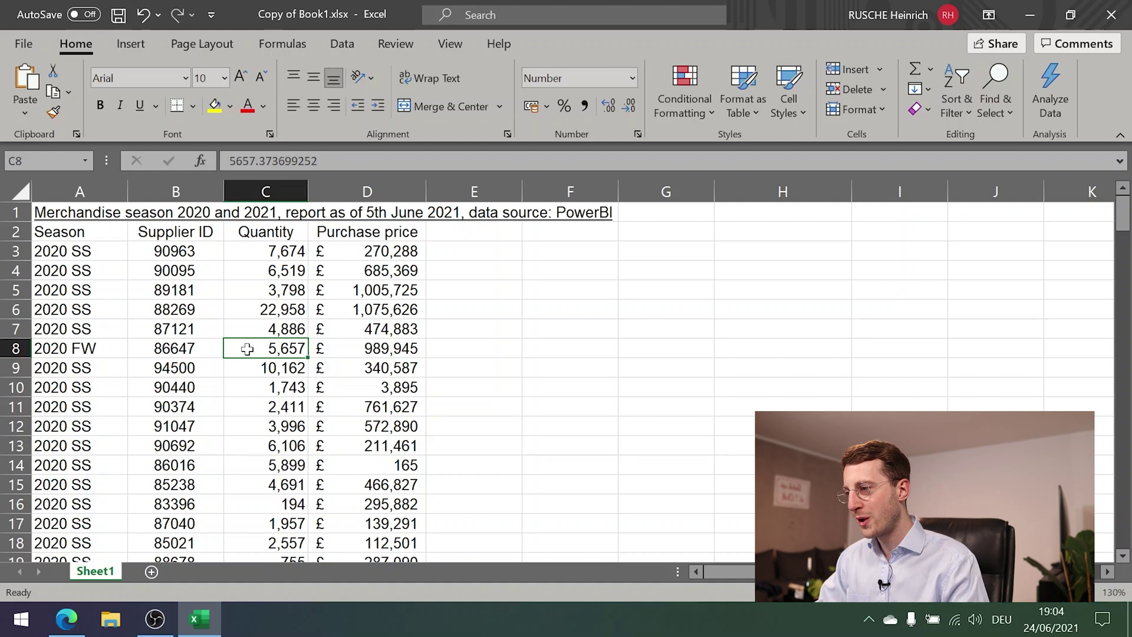
{"action": "key", "text": "Down"}
{"action": "key", "text": "Down"}
{"action": "key", "text": "Down"}
{"action": "key", "text": "Down"}
{"action": "key", "text": "Down"}
{"action": "key", "text": "Down"}
{"action": "key", "text": "Left"}
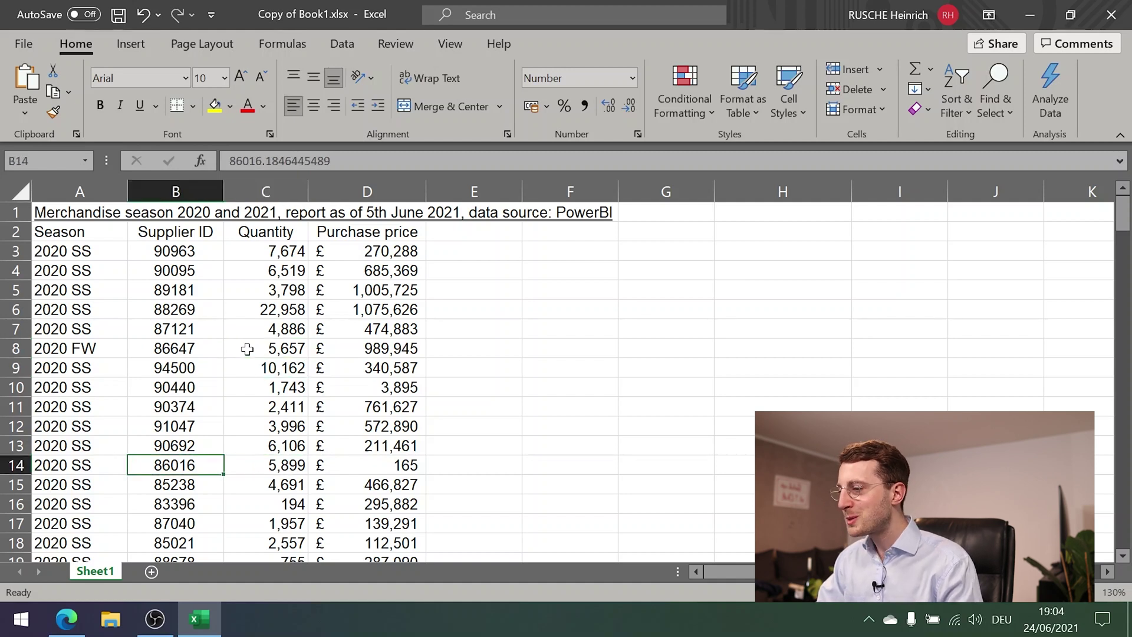
{"action": "key", "text": "Up"}
{"action": "key", "text": "Up"}
{"action": "key", "text": "Up"}
{"action": "key", "text": "Up"}
{"action": "key", "text": "Up"}
{"action": "key", "text": "Up"}
{"action": "key", "text": "Up"}
{"action": "key", "text": "Up"}
{"action": "key", "text": "Right"}
{"action": "key", "text": "Down"}
{"action": "key", "text": "Down"}
{"action": "key", "text": "Down"}
{"action": "key", "text": "Down"}
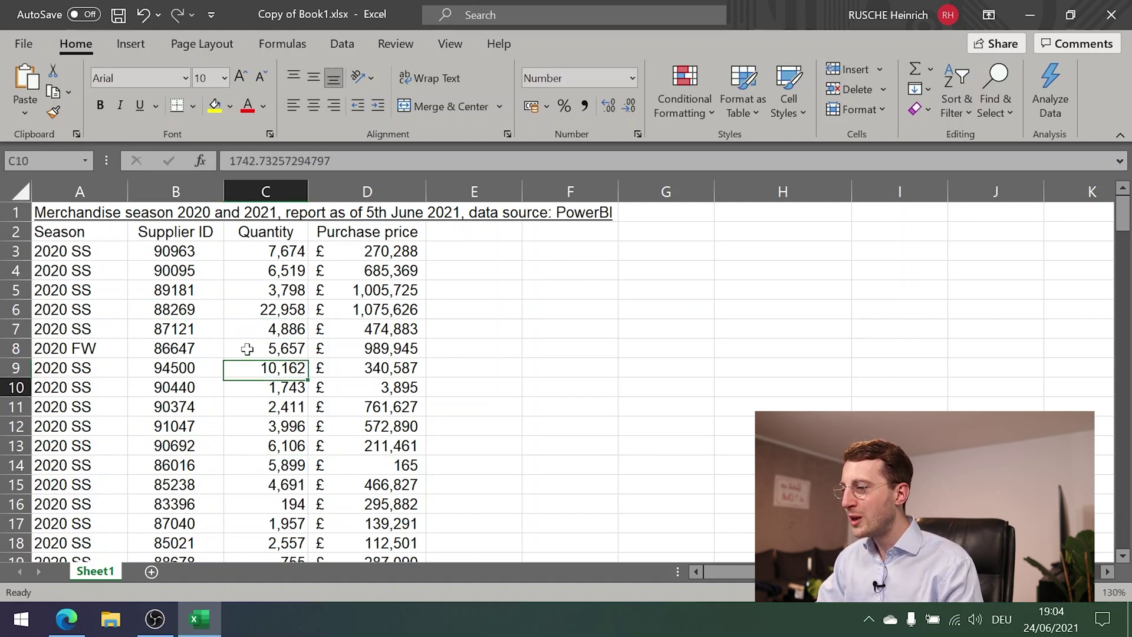
{"action": "key", "text": "Down"}
{"action": "key", "text": "Down"}
{"action": "key", "text": "Down"}
{"action": "key", "text": "Down"}
{"action": "key", "text": "Down"}
{"action": "key", "text": "Down"}
{"action": "key", "text": "Down"}
{"action": "key", "text": "Down"}
{"action": "key", "text": "Down"}
{"action": "key", "text": "Down"}
{"action": "key", "text": "Down"}
{"action": "key", "text": "Down"}
{"action": "key", "text": "Down"}
{"action": "key", "text": "Down"}
{"action": "key", "text": "Down"}
{"action": "key", "text": "Down"}
{"action": "key", "text": "Down"}
{"action": "key", "text": "Down"}
{"action": "key", "text": "Down"}
{"action": "key", "text": "Down"}
{"action": "key", "text": "Up"}
{"action": "key", "text": "Up"}
{"action": "key", "text": "Up"}
{"action": "key", "text": "Up"}
{"action": "key", "text": "Up"}
{"action": "key", "text": "Up"}
{"action": "key", "text": "Up"}
{"action": "key", "text": "Up"}
{"action": "key", "text": "Up"}
{"action": "key", "text": "Up"}
{"action": "key", "text": "Up"}
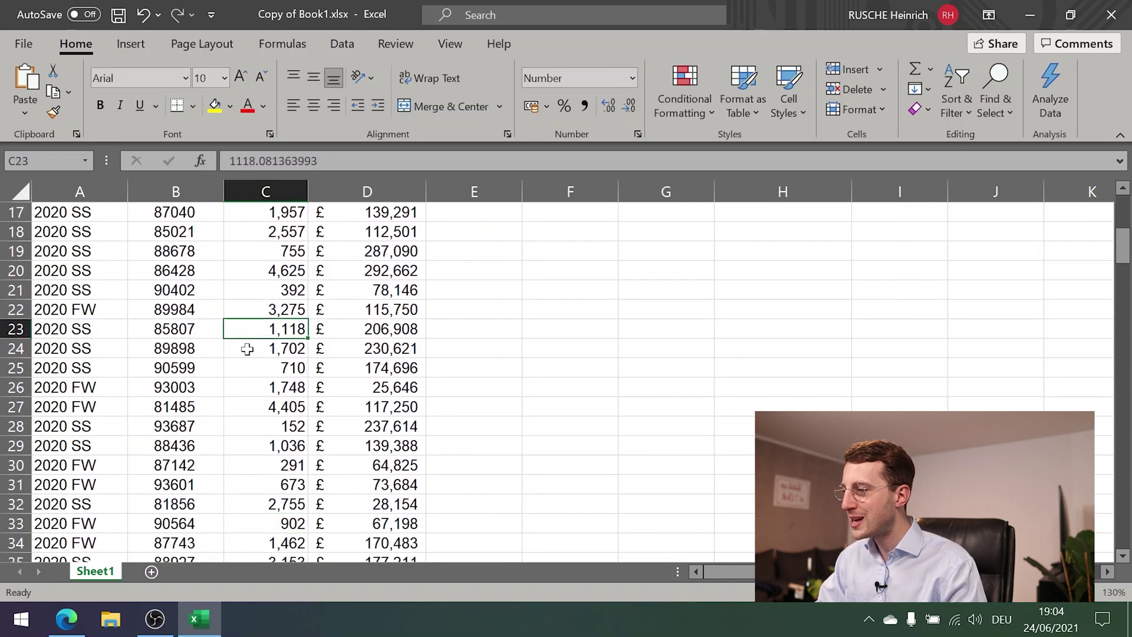
{"action": "key", "text": "Left"}
{"action": "key", "text": "Up"}
{"action": "key", "text": "Up"}
{"action": "key", "text": "Up"}
{"action": "key", "text": "Up"}
{"action": "key", "text": "Up"}
{"action": "key", "text": "Up"}
{"action": "key", "text": "Up"}
{"action": "key", "text": "Up"}
{"action": "key", "text": "Up"}
{"action": "key", "text": "Up"}
{"action": "key", "text": "Up"}
{"action": "key", "text": "Up"}
{"action": "key", "text": "Up"}
{"action": "key", "text": "Up"}
{"action": "key", "text": "Up"}
{"action": "key", "text": "Up"}
{"action": "key", "text": "Up"}
{"action": "key", "text": "Up"}
{"action": "key", "text": "Up"}
{"action": "key", "text": "Up"}
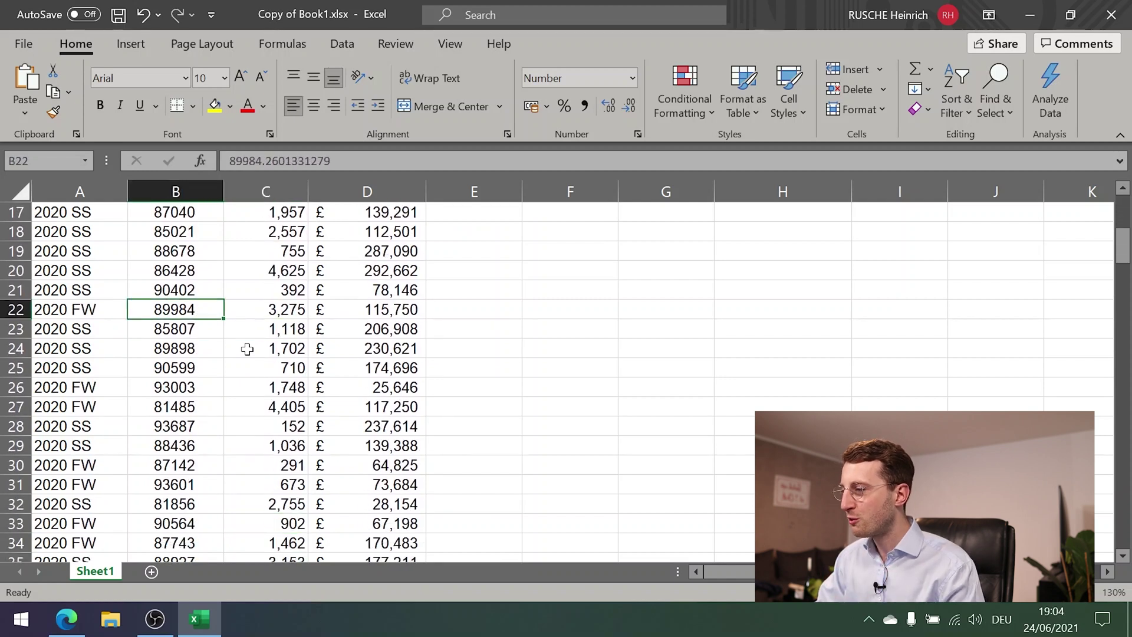
{"action": "key", "text": "Down"}
{"action": "key", "text": "Down"}
{"action": "key", "text": "Down"}
{"action": "key", "text": "Down"}
{"action": "key", "text": "Down"}
{"action": "key", "text": "Down"}
{"action": "key", "text": "Down"}
{"action": "key", "text": "Down"}
{"action": "key", "text": "Down"}
{"action": "key", "text": "Down"}
{"action": "key", "text": "Down"}
{"action": "key", "text": "Down"}
{"action": "key", "text": "Down"}
{"action": "key", "text": "Down"}
{"action": "key", "text": "Down"}
{"action": "key", "text": "Down"}
{"action": "key", "text": "Down"}
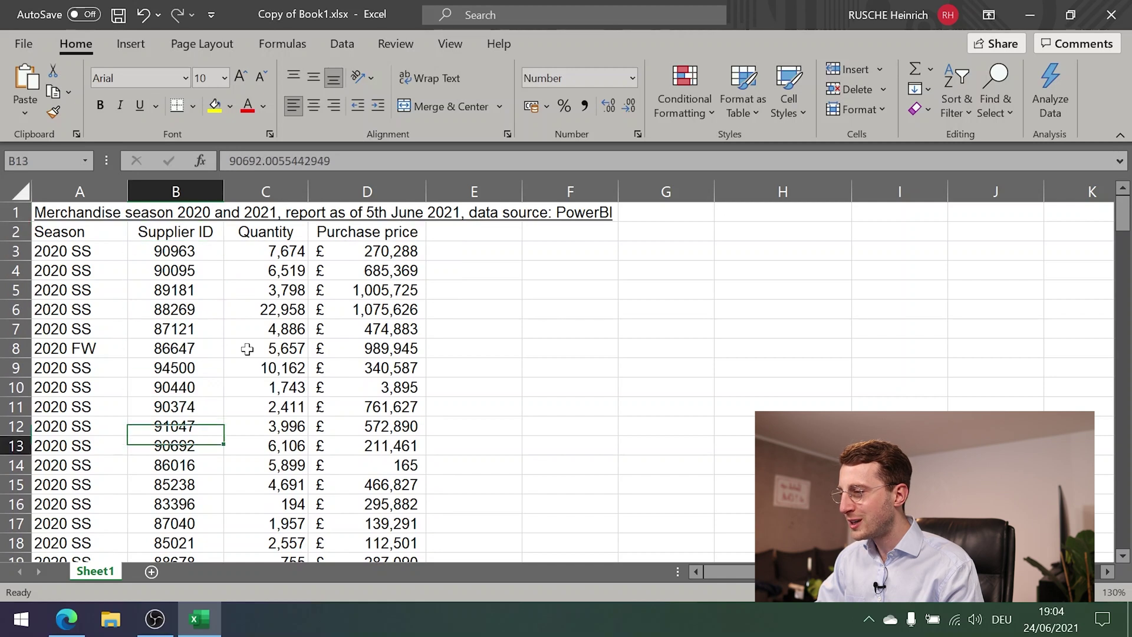
{"action": "key", "text": "Up"}
{"action": "key", "text": "Up"}
{"action": "key", "text": "Up"}
{"action": "key", "text": "Up"}
{"action": "key", "text": "Up"}
{"action": "key", "text": "Up"}
{"action": "key", "text": "Up"}
{"action": "key", "text": "Up"}
{"action": "key", "text": "Up"}
{"action": "key", "text": "Up"}
{"action": "key", "text": "Up"}
{"action": "key", "text": "Up"}
{"action": "key", "text": "Down"}
{"action": "key", "text": "Down"}
{"action": "key", "text": "Down"}
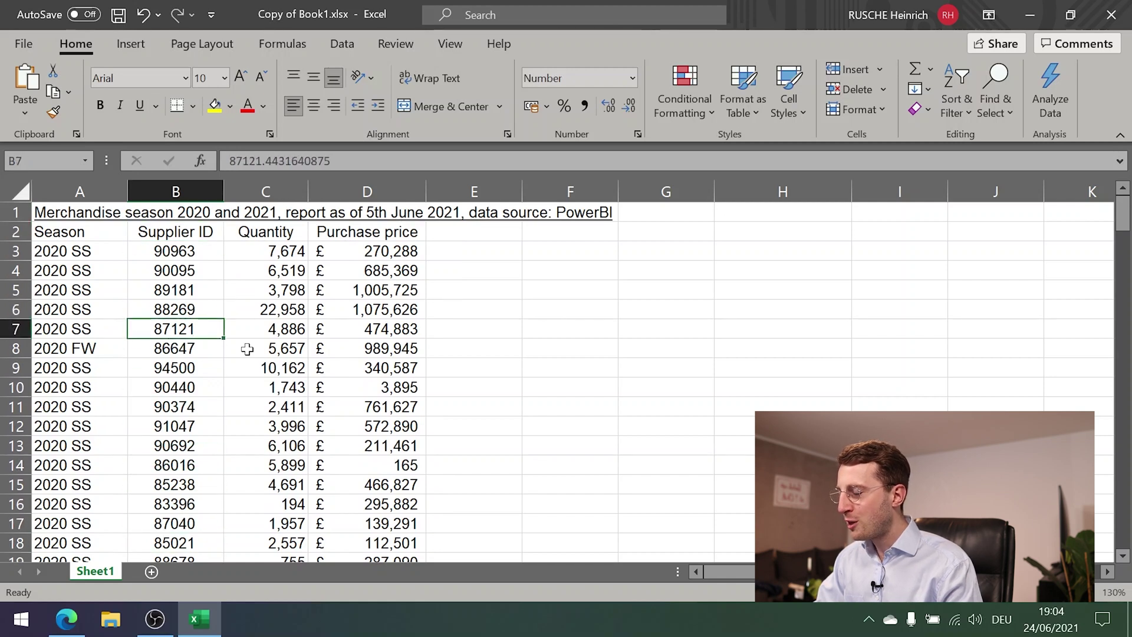
{"action": "key", "text": "shift+space"}
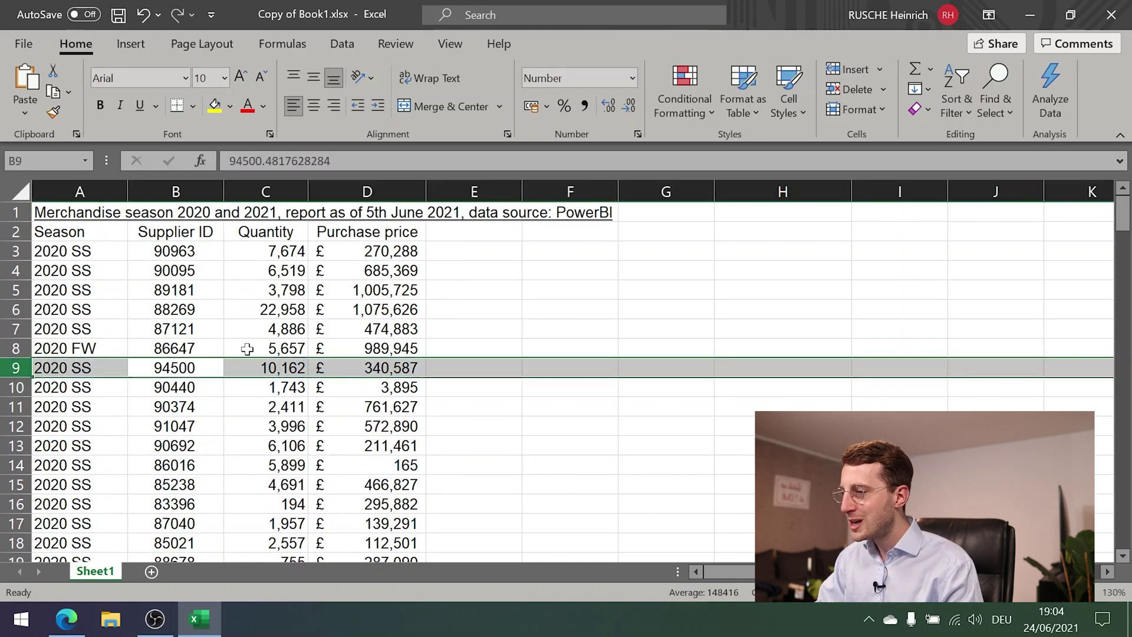
{"action": "key", "text": "Down"}
{"action": "key", "text": "Right"}
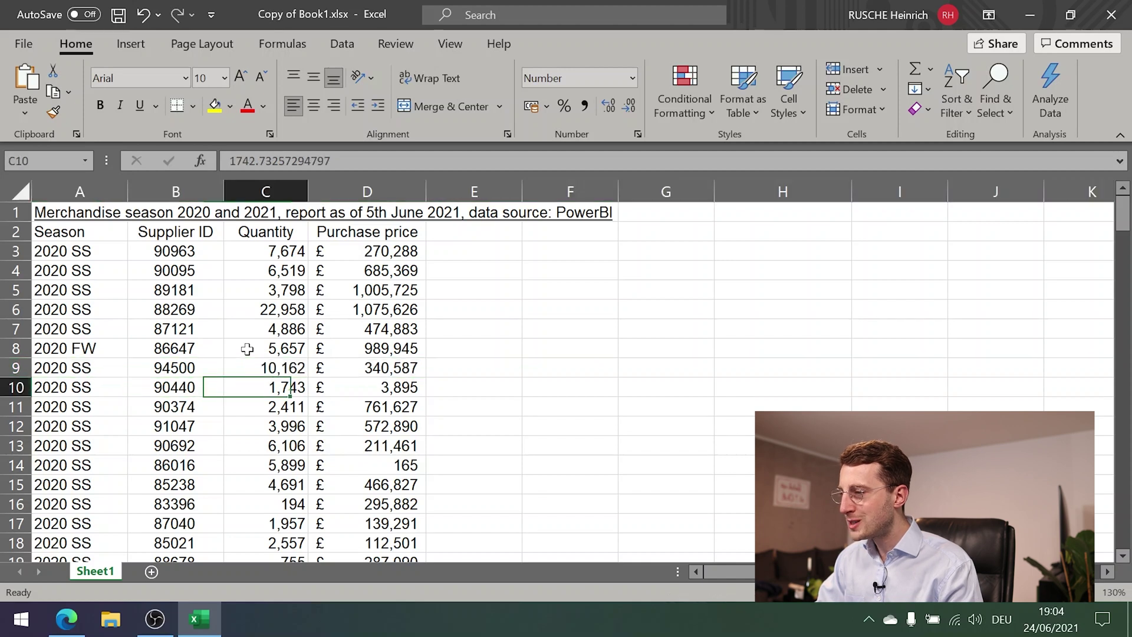
{"action": "key", "text": "Right"}
{"action": "key", "text": "Down"}
{"action": "key", "text": "Down"}
{"action": "key", "text": "Left"}
{"action": "key", "text": "shift+space"}
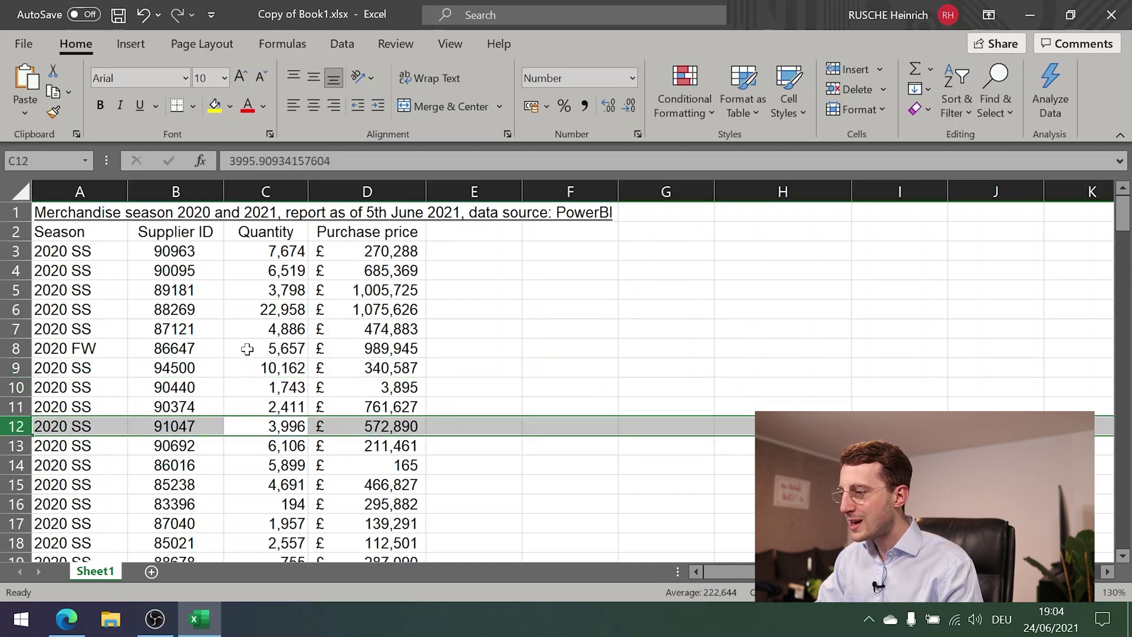
{"action": "key", "text": "Down"}
{"action": "key", "text": "Left"}
{"action": "key", "text": "Left"}
{"action": "key", "text": "Right"}
{"action": "key", "text": "shift+space"}
{"action": "key", "text": "Up"}
{"action": "key", "text": "Up"}
{"action": "key", "text": "Up"}
{"action": "key", "text": "Up"}
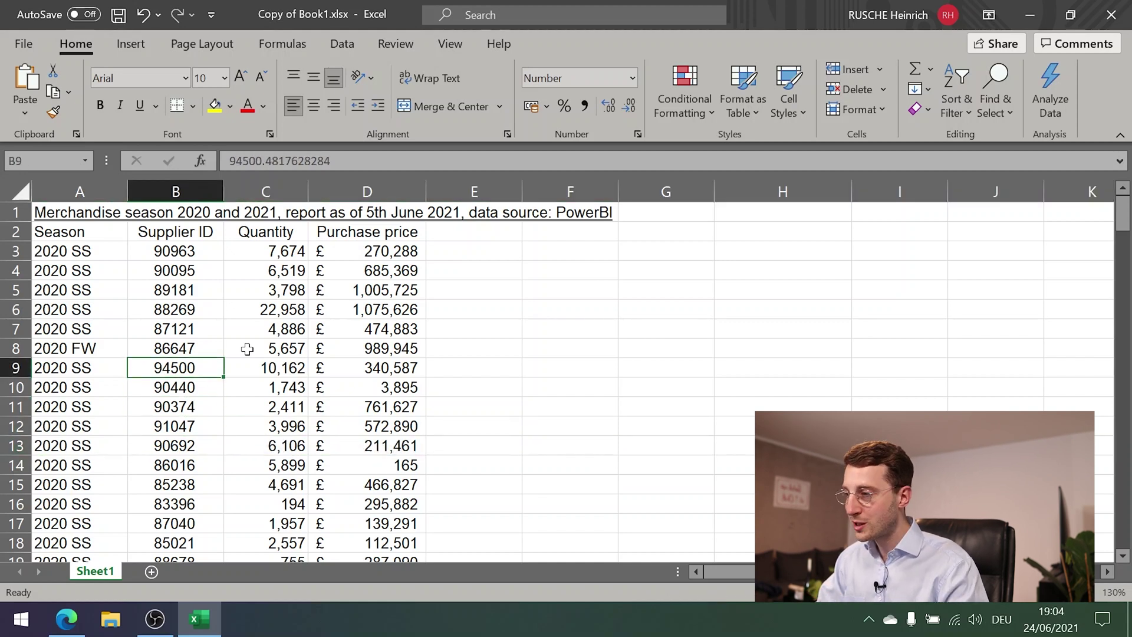
{"action": "key", "text": "Up"}
{"action": "key", "text": "Up"}
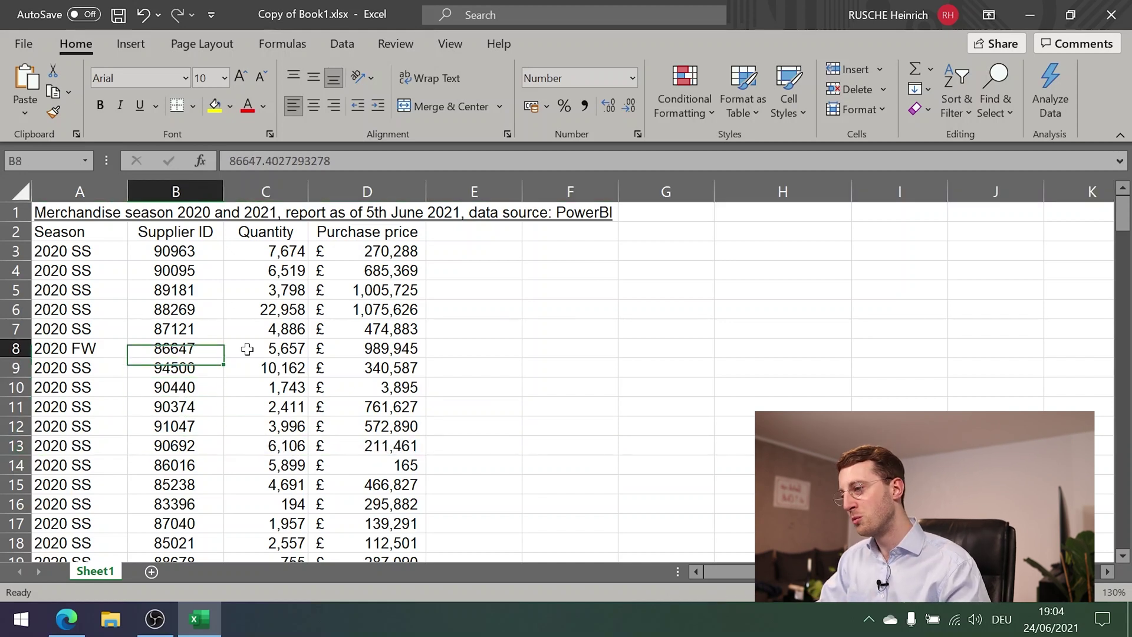
{"action": "key", "text": "shift+space"}
{"action": "key", "text": "Down"}
{"action": "key", "text": "Down"}
{"action": "key", "text": "Down"}
{"action": "key", "text": "shift+space"}
{"action": "left_click", "coordinate": [246, 349]}
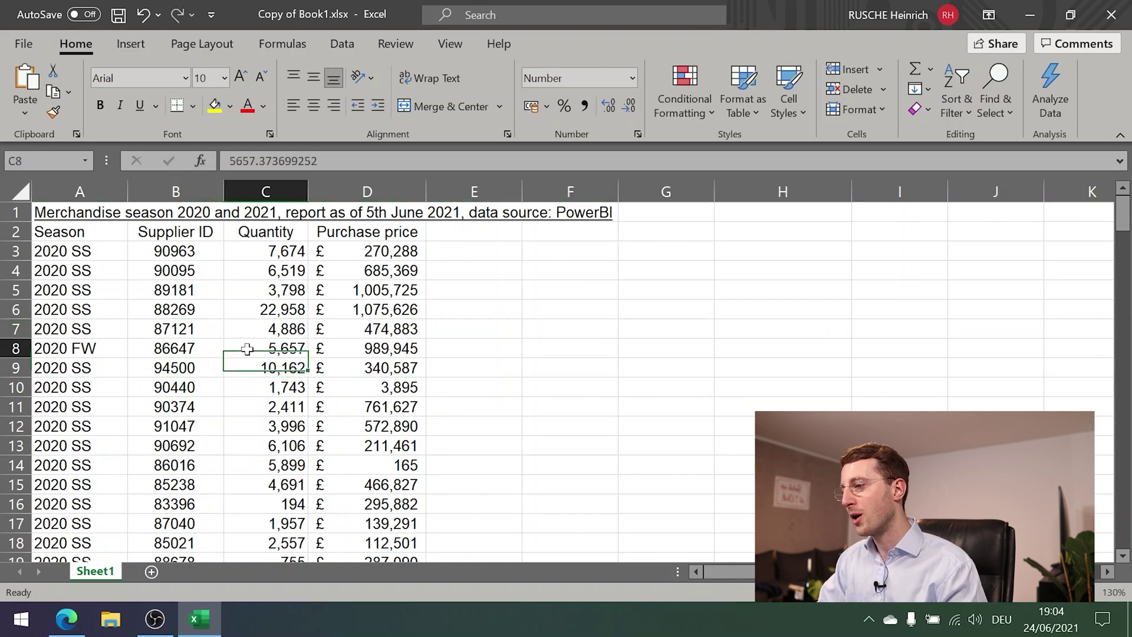
{"action": "key", "text": "shift+space"}
Insert a blank row above row 10 of the supplier table
{"action": "key", "text": "Left"}
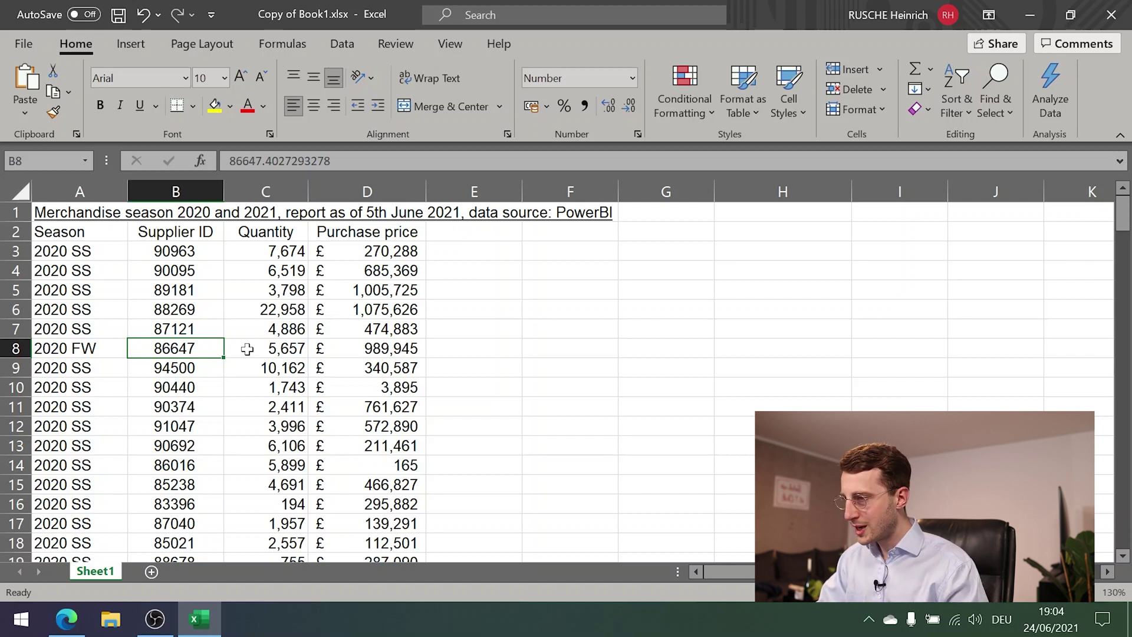
{"action": "key", "text": "Down"}
{"action": "key", "text": "Down"}
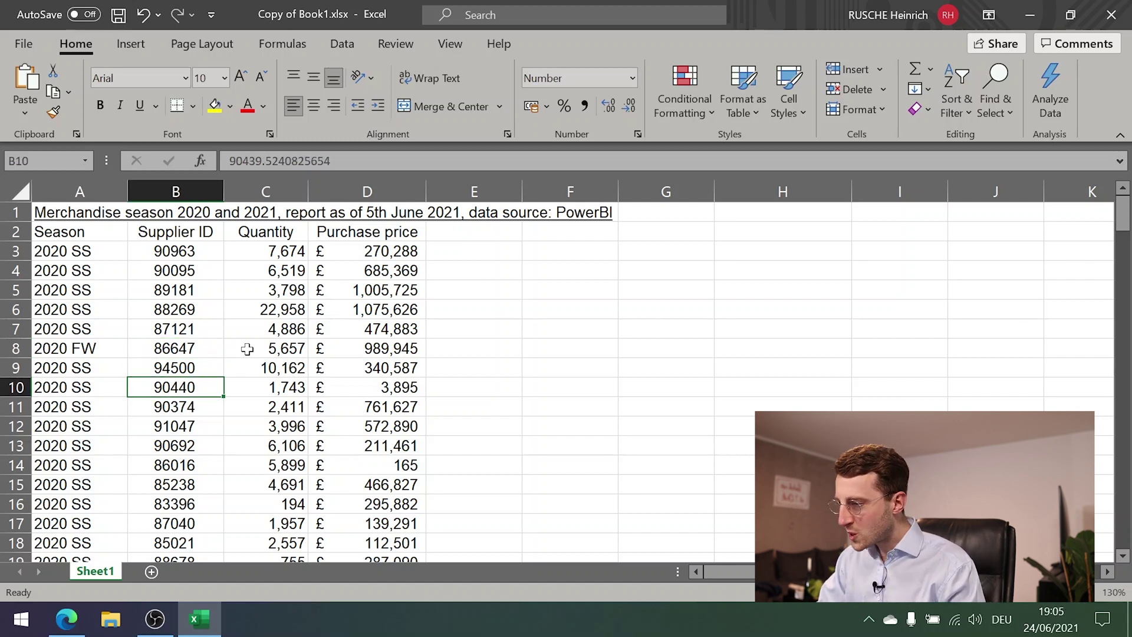
{"action": "key", "text": "shift+space"}
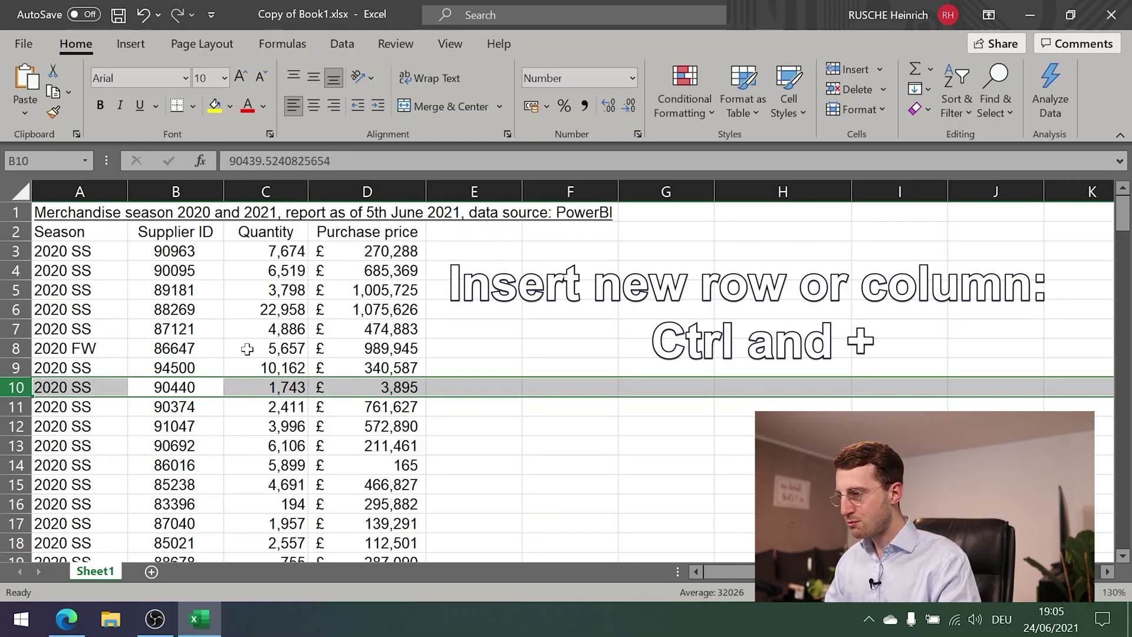
{"action": "key", "text": "ctrl+plus"}
{"action": "key", "text": "Up"}
{"action": "key", "text": "Down"}
{"action": "key", "text": "Down"}
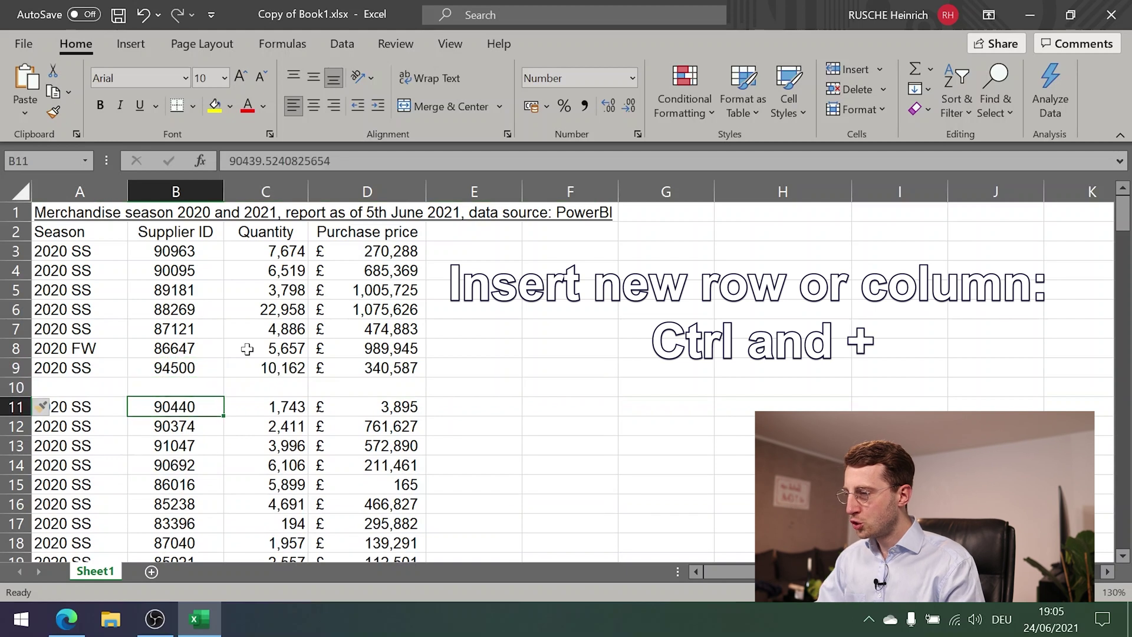
{"action": "key", "text": "Up"}
{"action": "key", "text": "Down"}
Insert blank rows above rows 14, 17 and 22
{"action": "key", "text": "Down"}
{"action": "key", "text": "Down"}
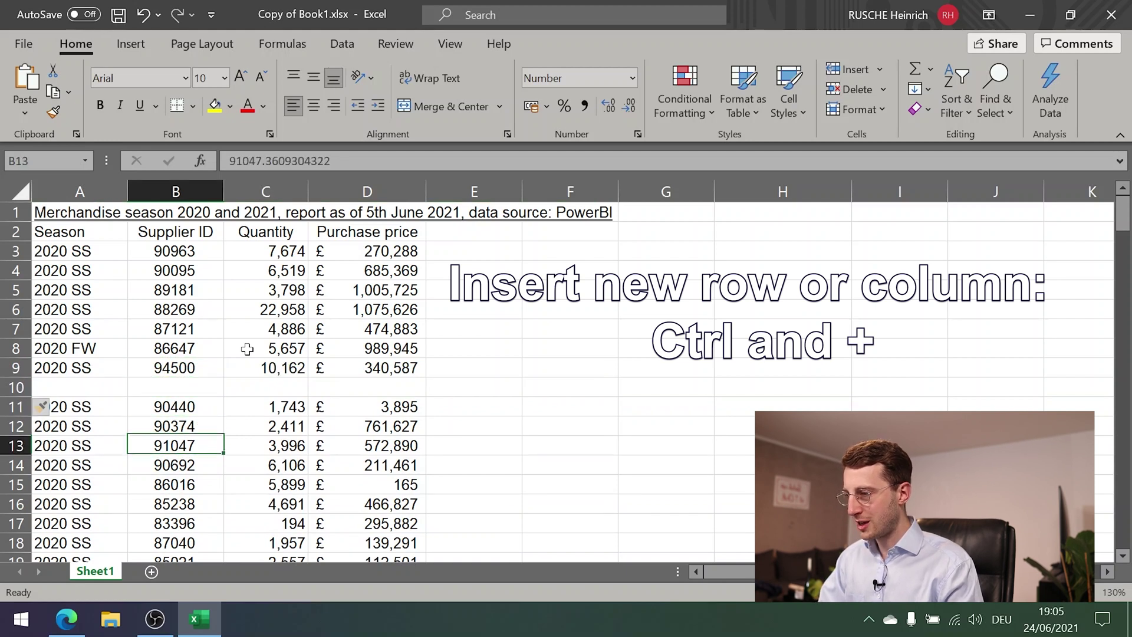
{"action": "key", "text": "ctrl+space"}
{"action": "key", "text": "Down"}
{"action": "key", "text": "shift+space"}
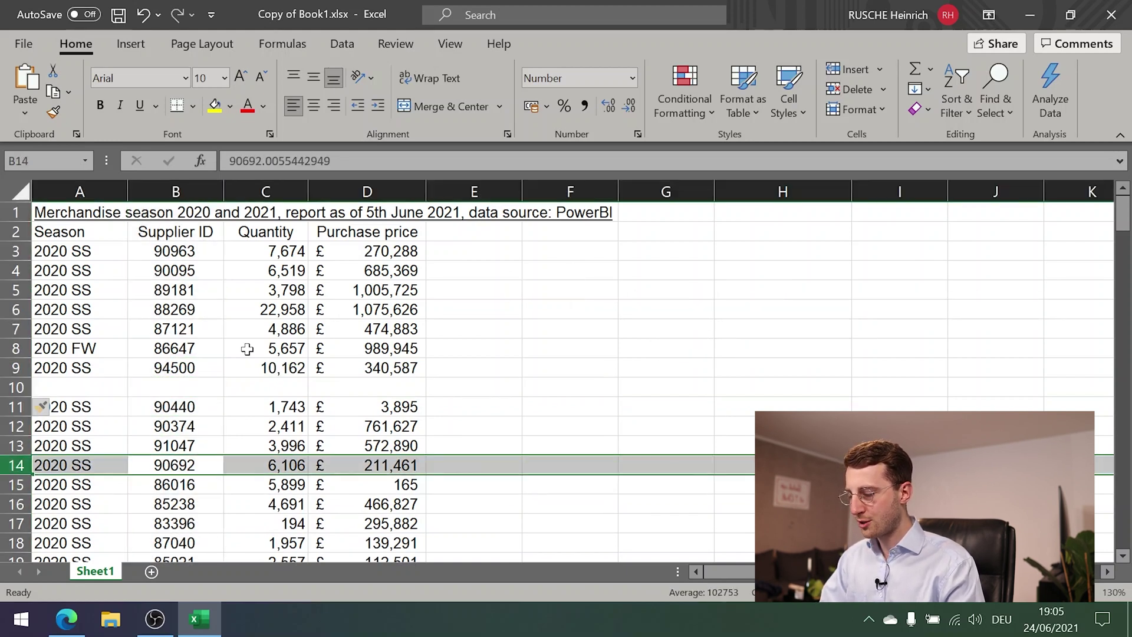
{"action": "key", "text": "ctrl+plus"}
{"action": "key", "text": "Down"}
{"action": "key", "text": "Down"}
{"action": "key", "text": "Down"}
{"action": "key", "text": "shift+space"}
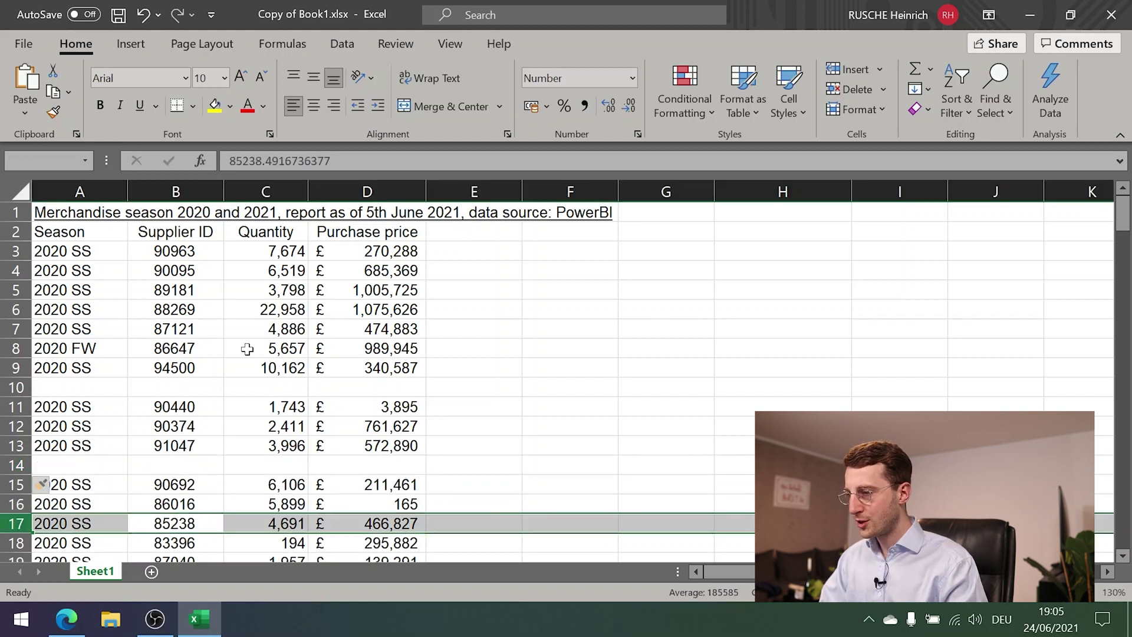
{"action": "key", "text": "ctrl+plus"}
{"action": "key", "text": "Down"}
{"action": "key", "text": "Down"}
{"action": "key", "text": "Down"}
{"action": "key", "text": "Down"}
{"action": "key", "text": "Down"}
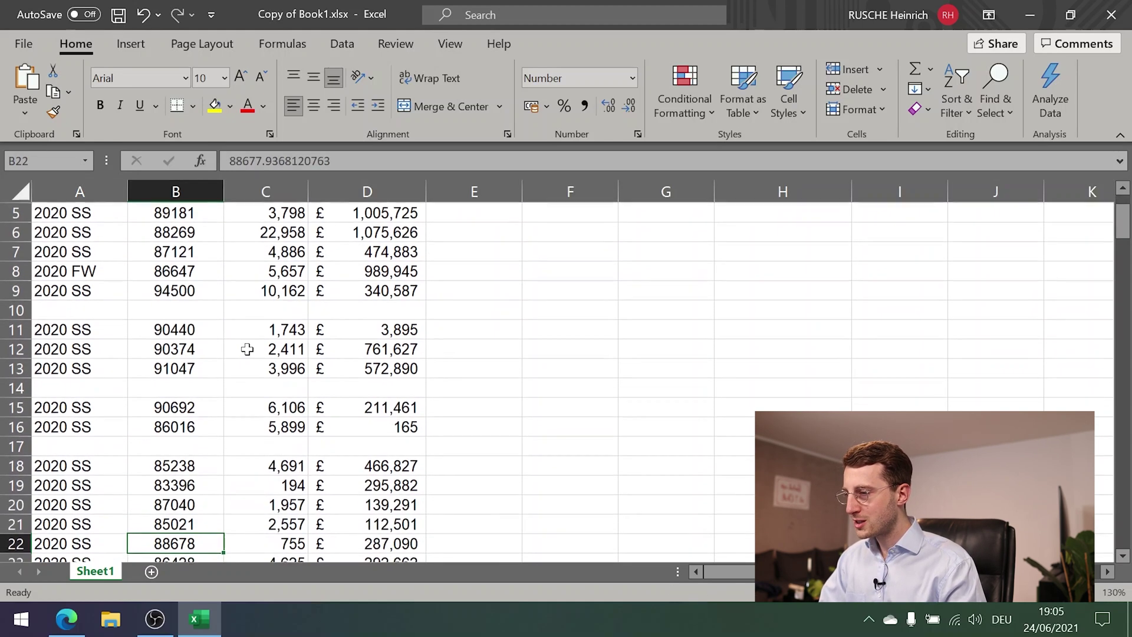
{"action": "key", "text": "shift+space"}
{"action": "key", "text": "ctrl+plus"}
Select the Quantity values down column C from the first data row
{"action": "key", "text": "Up"}
{"action": "key", "text": "Up"}
{"action": "key", "text": "Up"}
{"action": "key", "text": "Up"}
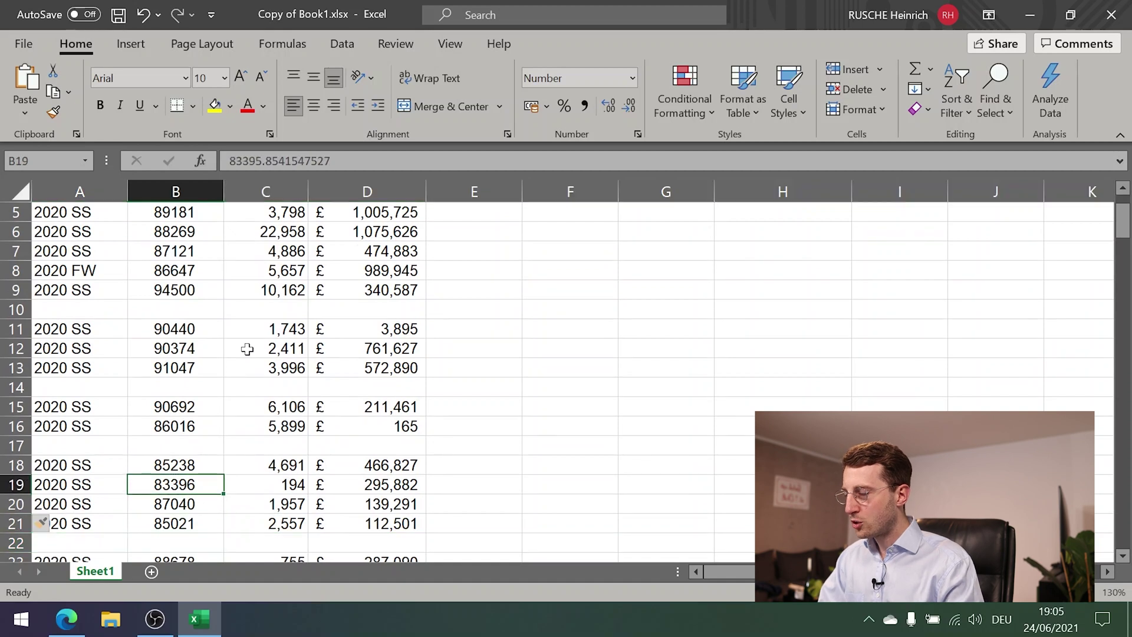
{"action": "key", "text": "ctrl+Up"}
{"action": "key", "text": "ctrl+Up"}
{"action": "key", "text": "ctrl+Up"}
{"action": "key", "text": "ctrl+Up"}
{"action": "key", "text": "ctrl+Up"}
{"action": "key", "text": "ctrl+Up"}
{"action": "key", "text": "ctrl+Up"}
{"action": "key", "text": "Down"}
{"action": "key", "text": "Down"}
{"action": "key", "text": "Right"}
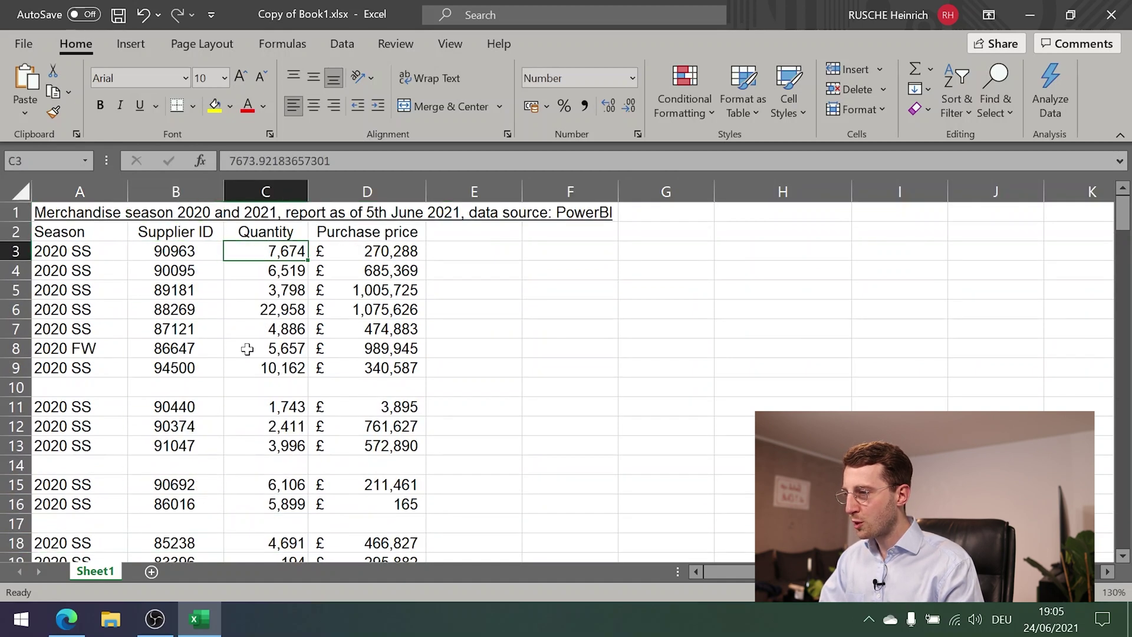
{"action": "key", "text": "ctrl+shift+Down"}
{"action": "key", "text": "ctrl+shift+Down"}
{"action": "key", "text": "ctrl+shift+Down"}
{"action": "key", "text": "ctrl+shift+Down"}
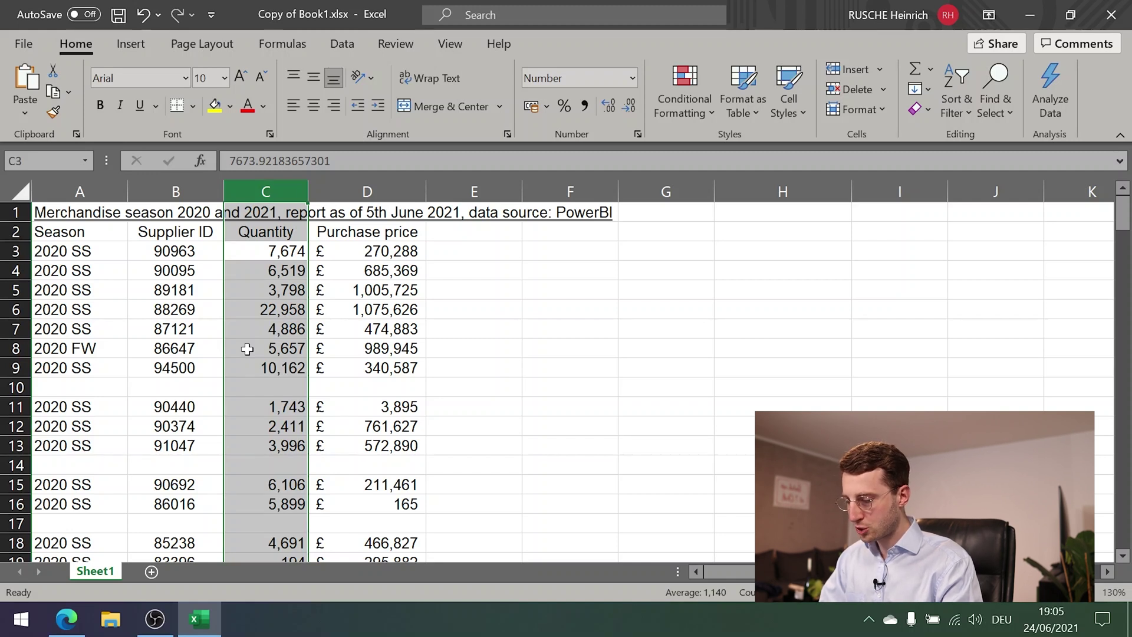
Insert empty columns before the Quantity and Supplier ID columns
{"action": "key", "text": "ctrl+space"}
{"action": "key", "text": "ctrl+plus"}
{"action": "key", "text": "Left"}
{"action": "key", "text": "ctrl+shift+Down"}
{"action": "key", "text": "ctrl+shift+Down"}
{"action": "key", "text": "ctrl+shift+Down"}
{"action": "key", "text": "ctrl+shift+Down"}
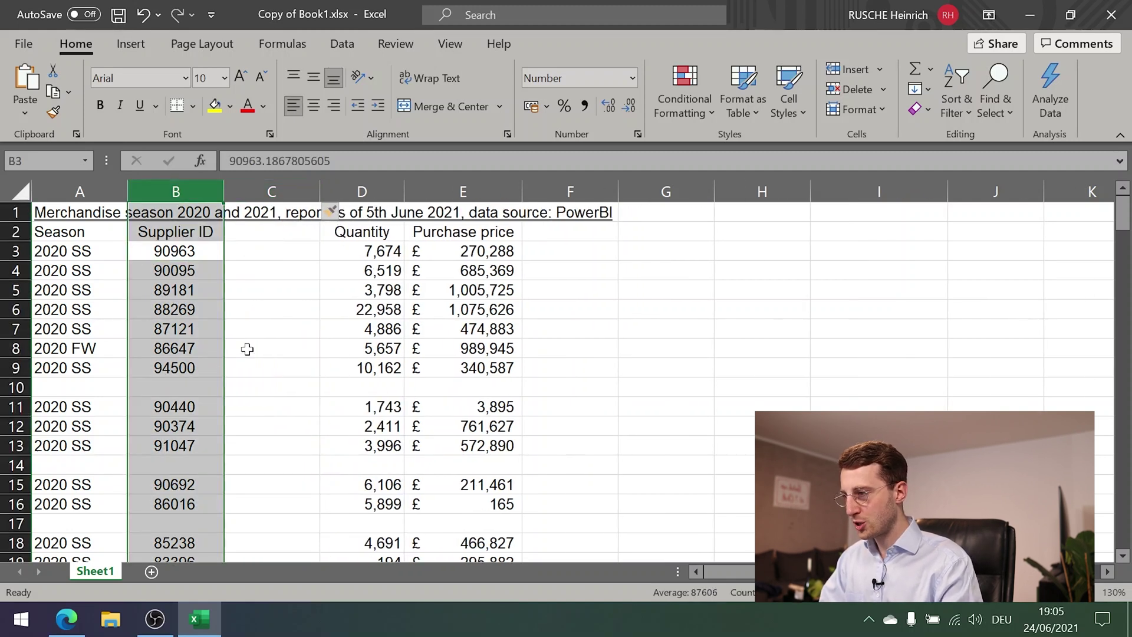
{"action": "key", "text": "ctrl+space"}
{"action": "key", "text": "ctrl+plus"}
{"action": "key", "text": "Right"}
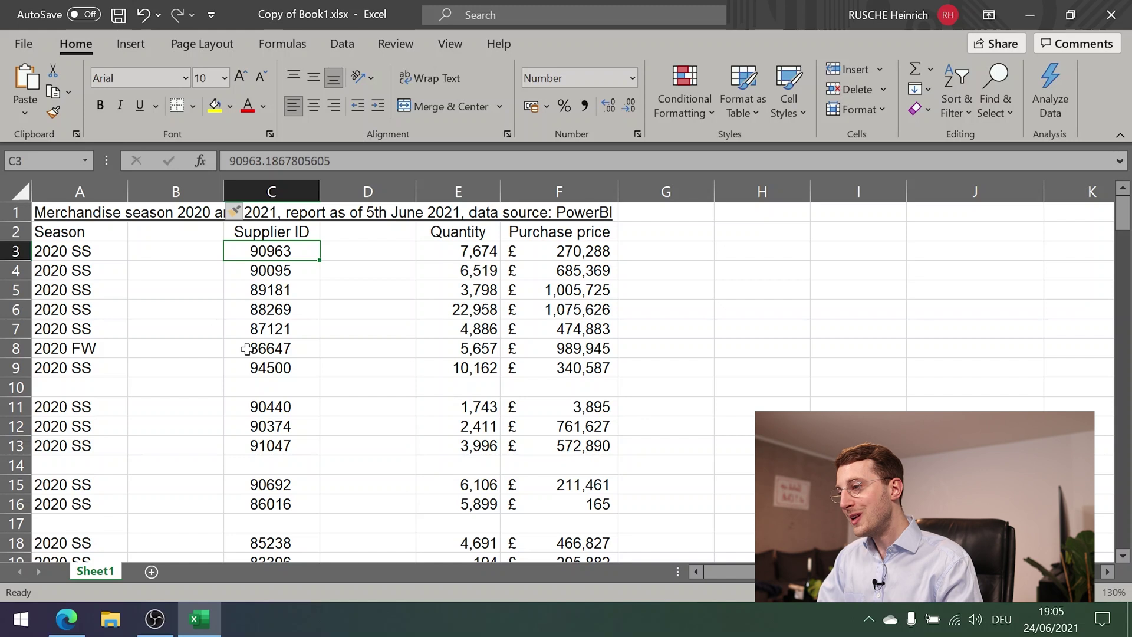
Delete the empty columns B and C again
{"action": "key", "text": "Left"}
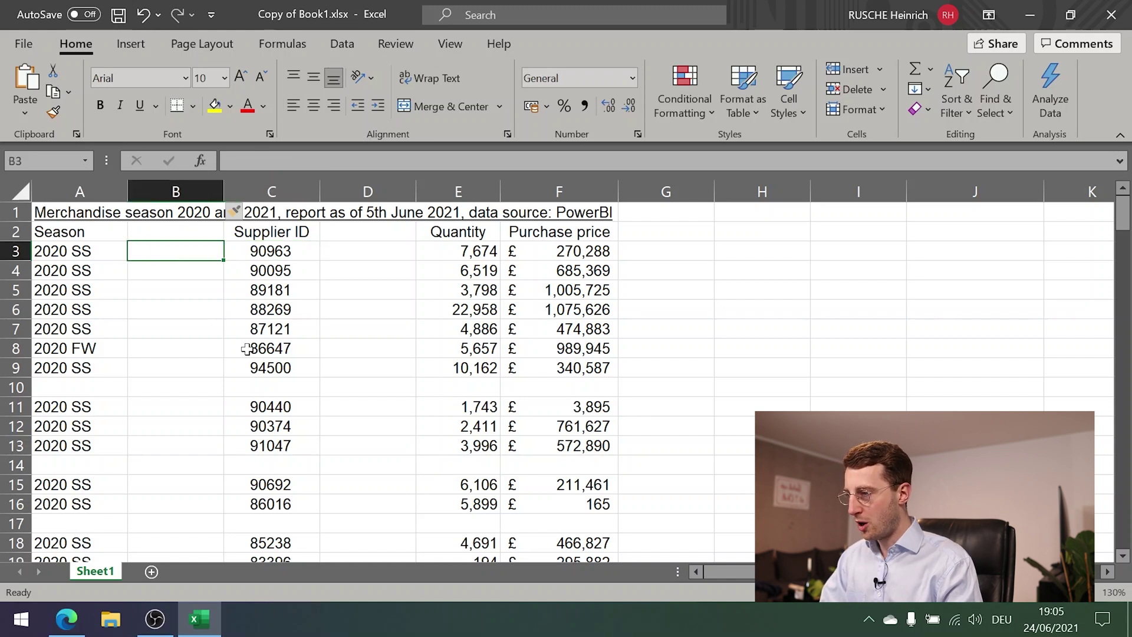
{"action": "key", "text": "ctrl+space"}
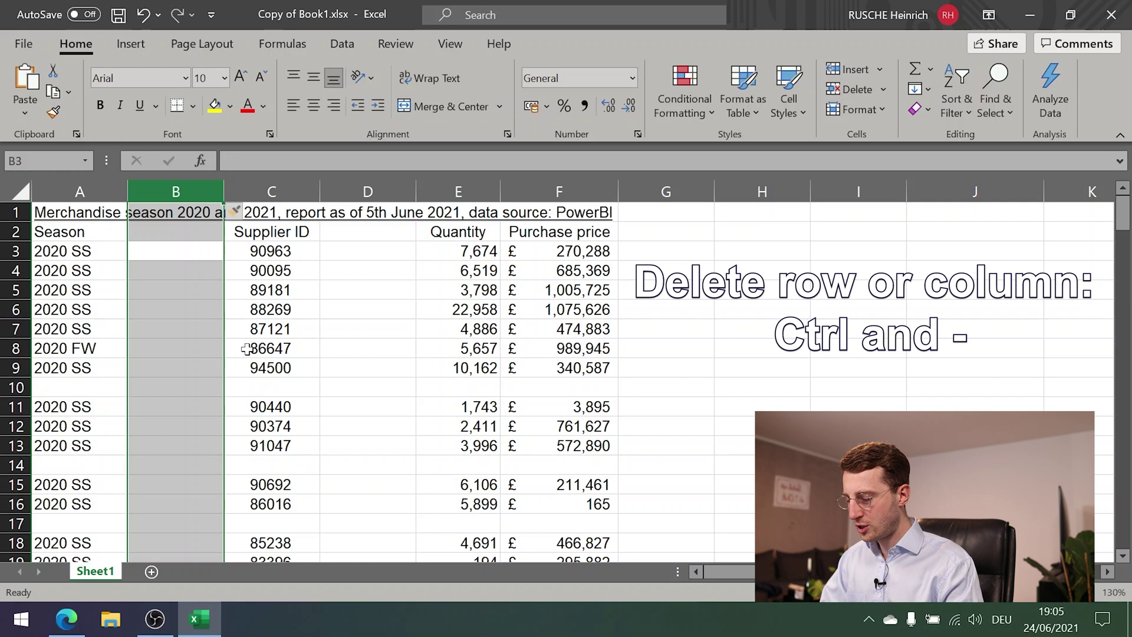
{"action": "key", "text": "ctrl+minus"}
{"action": "key", "text": "Right"}
{"action": "key", "text": "ctrl+space"}
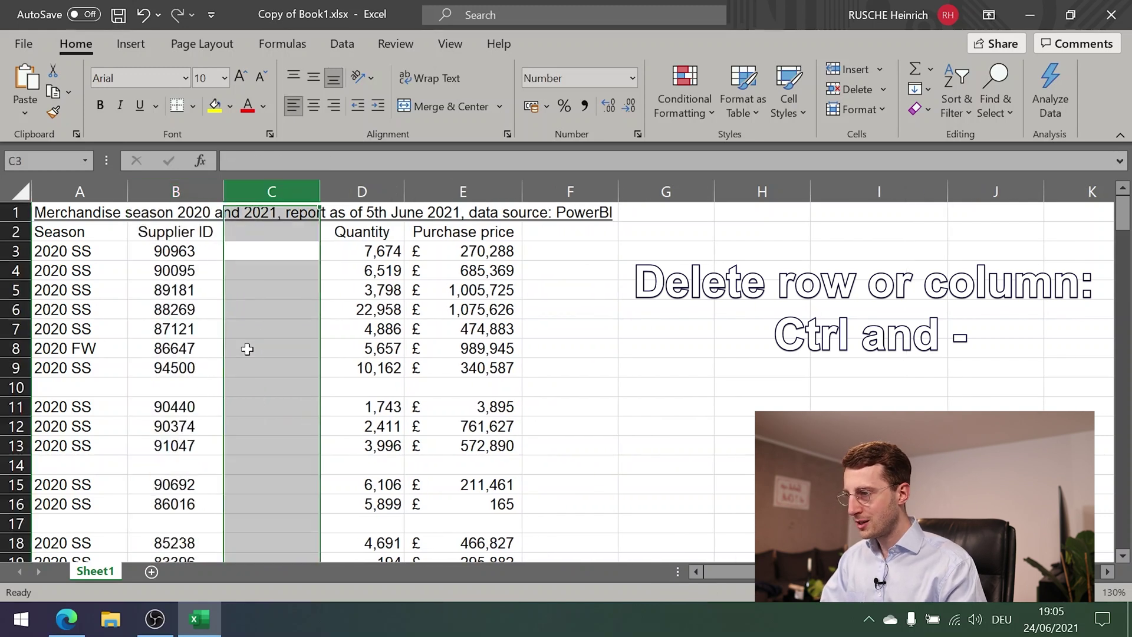
{"action": "key", "text": "ctrl+minus"}
{"action": "key", "text": "Right"}
{"action": "key", "text": "Right"}
{"action": "key", "text": "ctrl+space"}
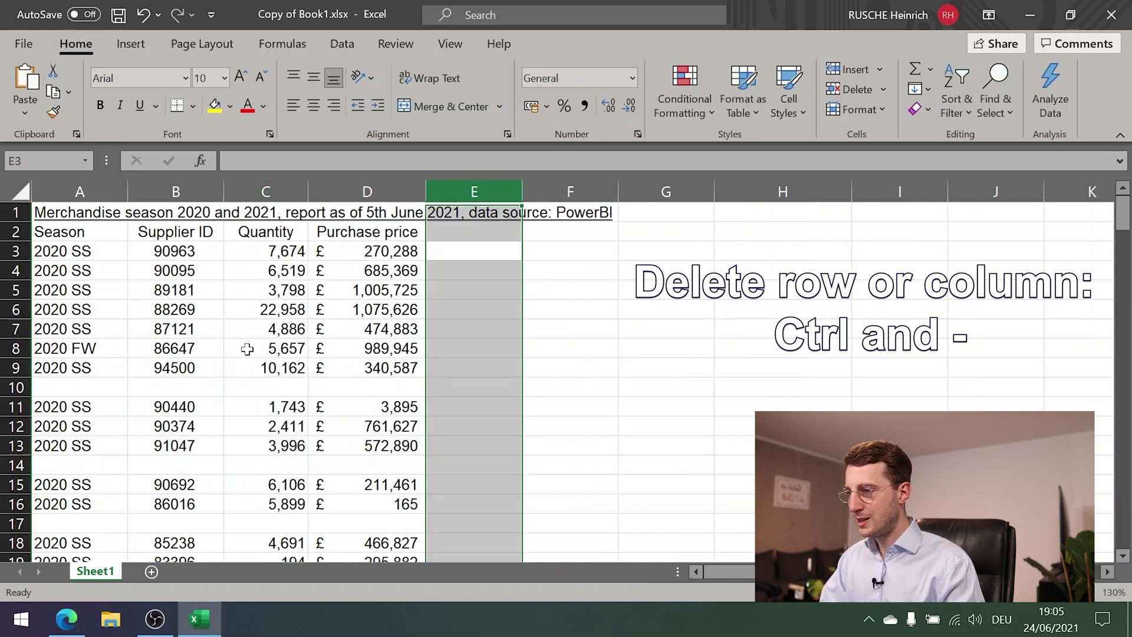
Delete the blank rows 10 and 13
{"action": "key", "text": "Left"}
{"action": "key", "text": "Down"}
{"action": "key", "text": "Down"}
{"action": "key", "text": "Down"}
{"action": "key", "text": "Down"}
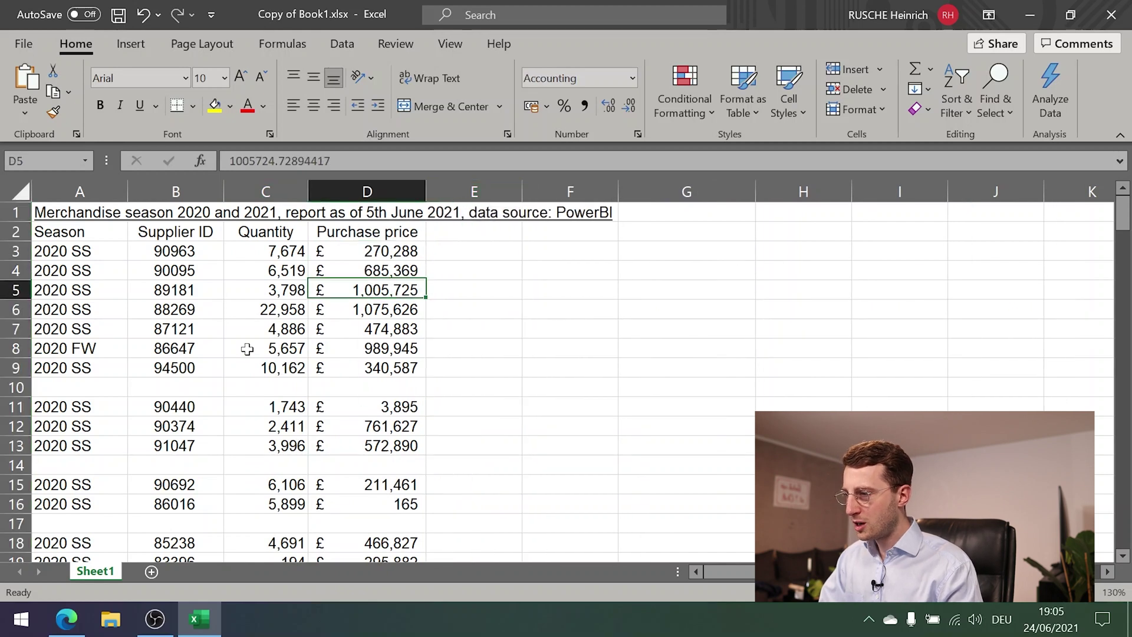
{"action": "key", "text": "Down"}
{"action": "key", "text": "Down"}
{"action": "key", "text": "Down"}
{"action": "key", "text": "shift+space"}
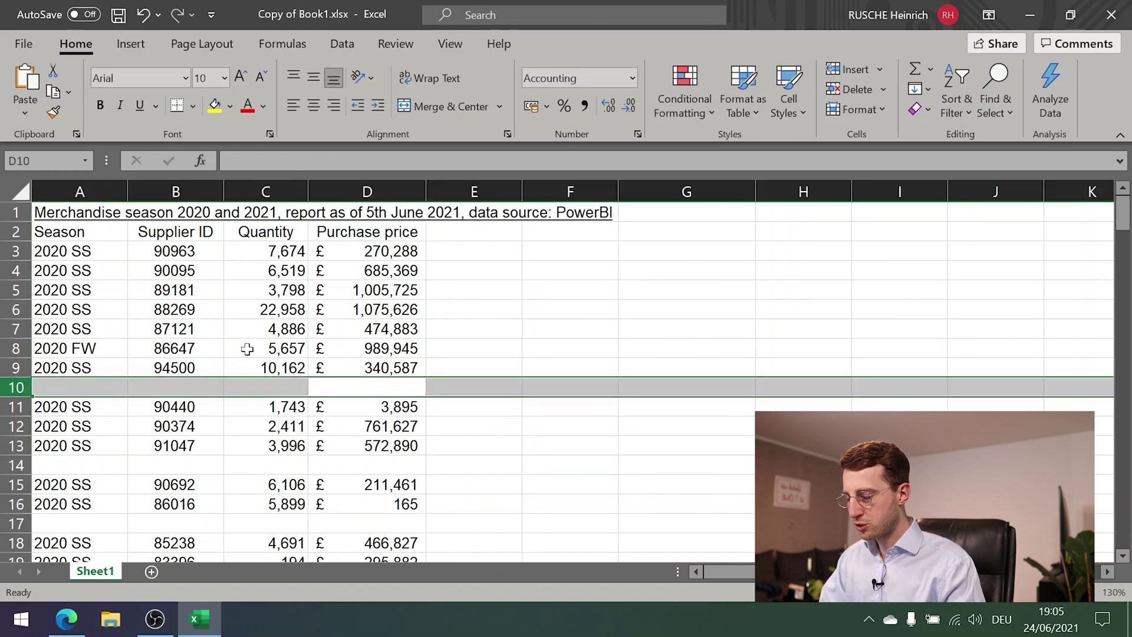
{"action": "key", "text": "ctrl+minus"}
{"action": "key", "text": "Down"}
{"action": "key", "text": "Down"}
{"action": "key", "text": "Down"}
{"action": "key", "text": "shift+space"}
{"action": "key", "text": "ctrl+minus"}
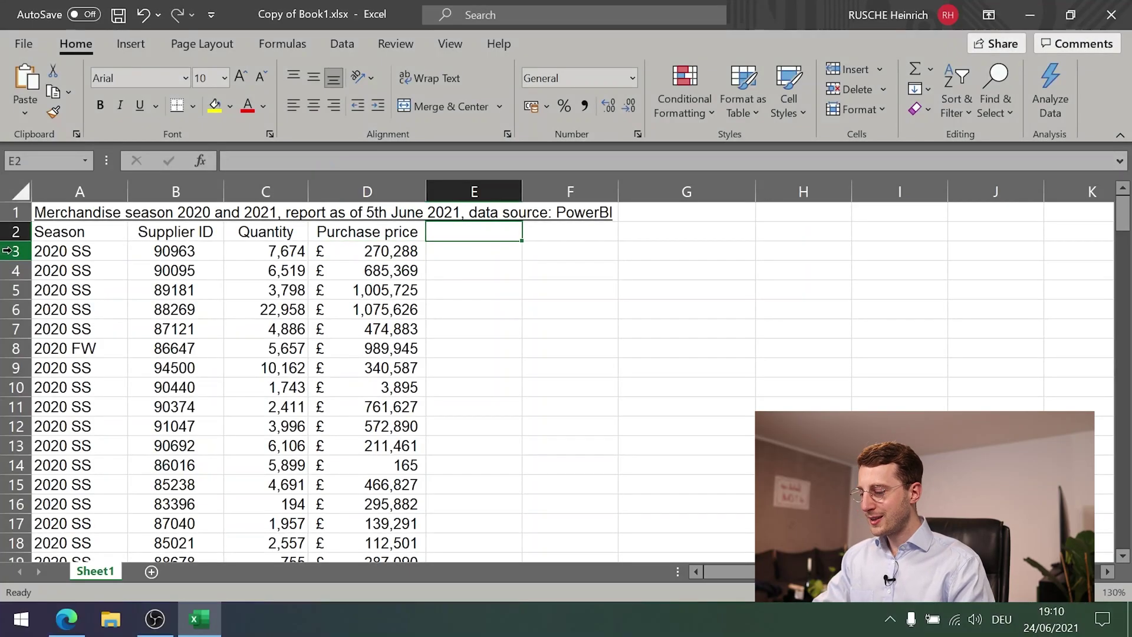
Enter the heading 'Avg. price' in E2
{"action": "type", "text": "A"}
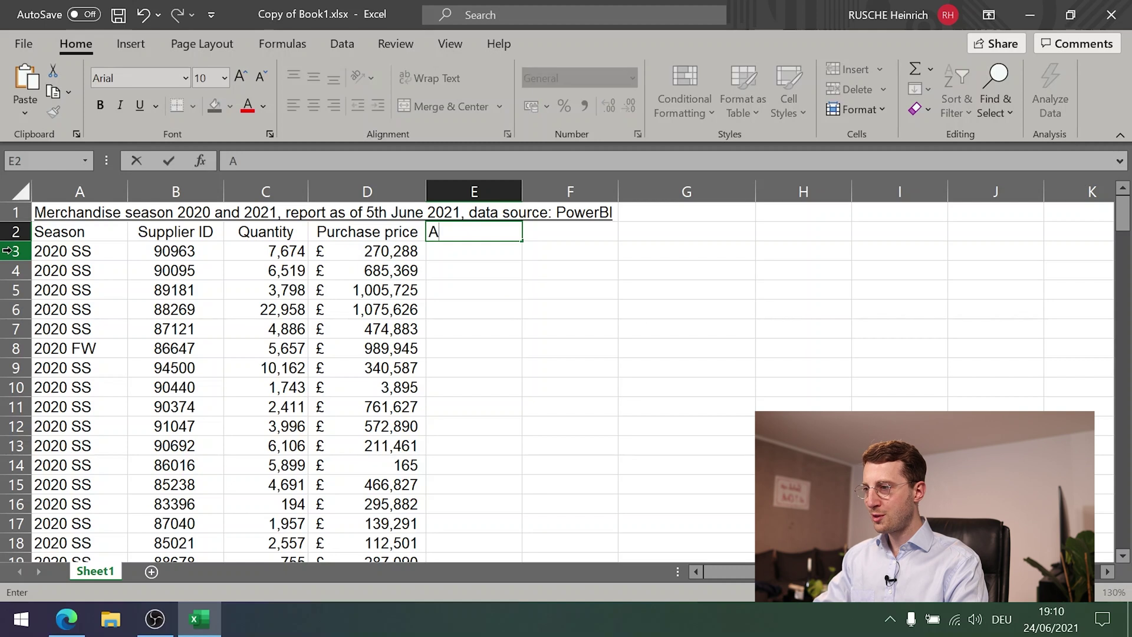
{"action": "type", "text": "vg. p"}
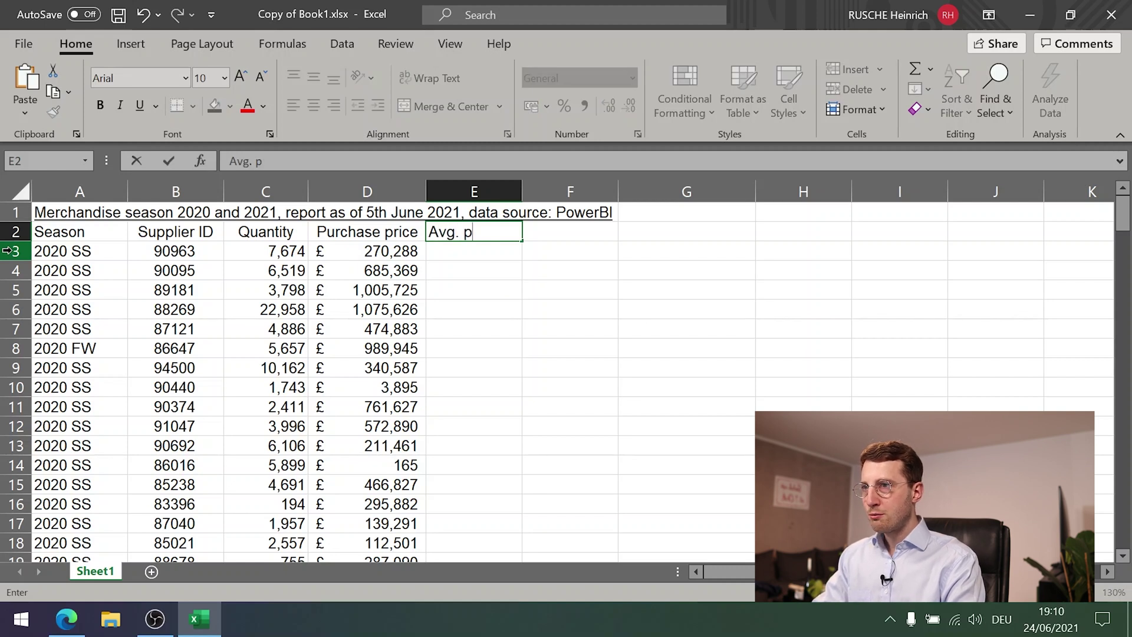
{"action": "type", "text": "rice"}
{"action": "key", "text": "Return"}
{"action": "key", "text": "Left"}
{"action": "key", "text": "Left"}
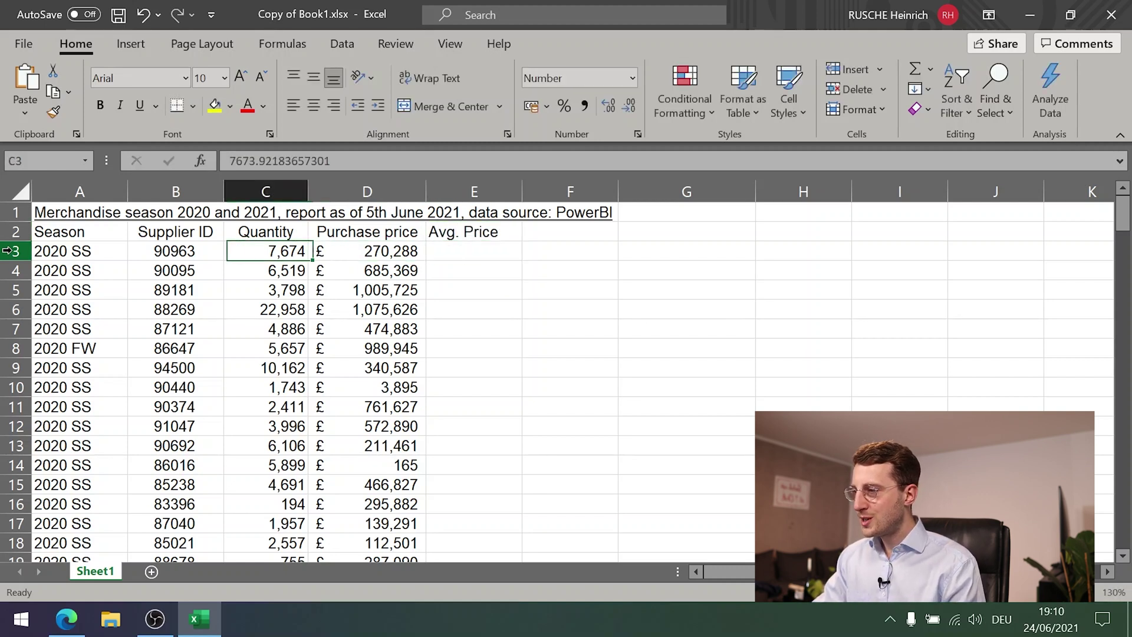
{"action": "key", "text": "Left"}
{"action": "key", "text": "Left"}
{"action": "key", "text": "Right"}
{"action": "key", "text": "Right"}
{"action": "key", "text": "Right"}
{"action": "key", "text": "Right"}
{"action": "key", "text": "Left"}
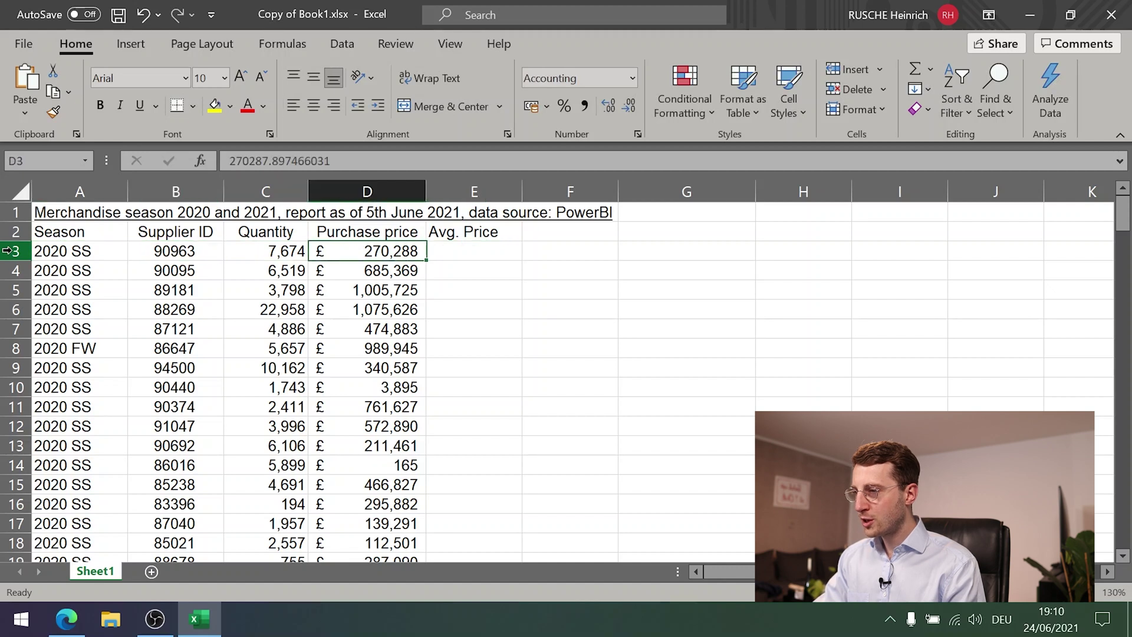
{"action": "key", "text": "ctrl+shift+Down"}
{"action": "key", "text": "Left"}
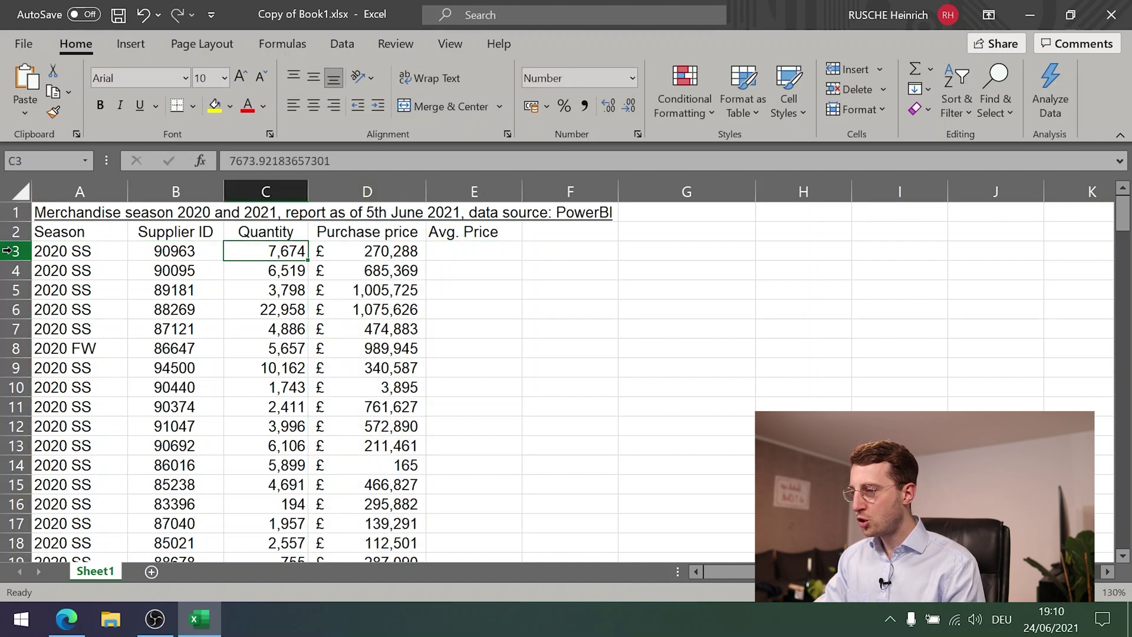
{"action": "key", "text": "ctrl+shift+Down"}
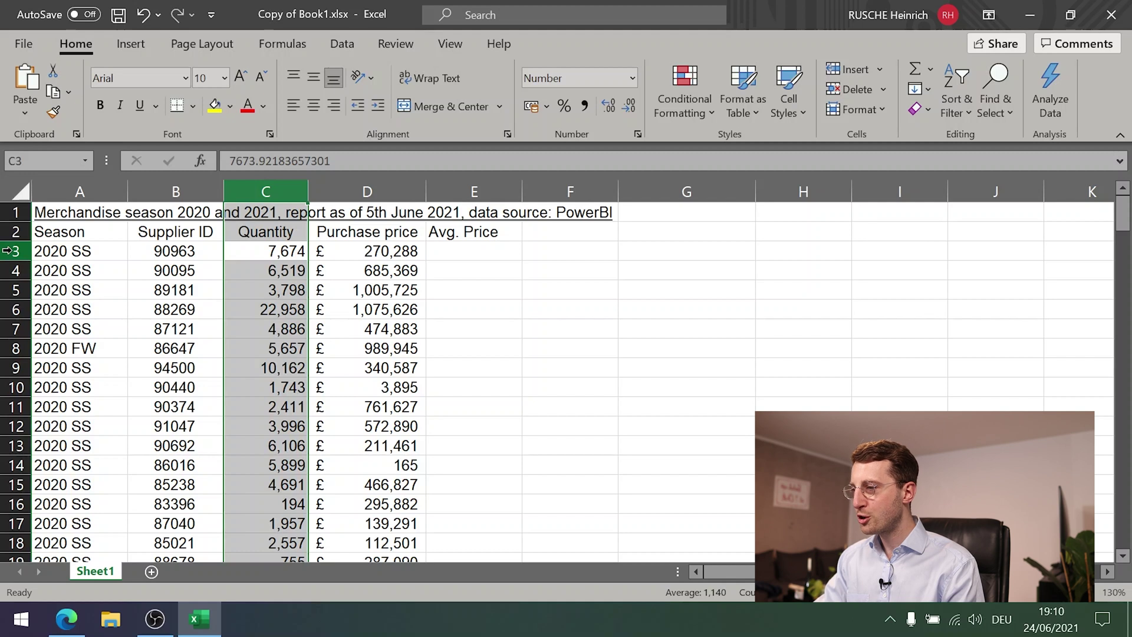
{"action": "key", "text": "Right"}
{"action": "key", "text": "Right"}
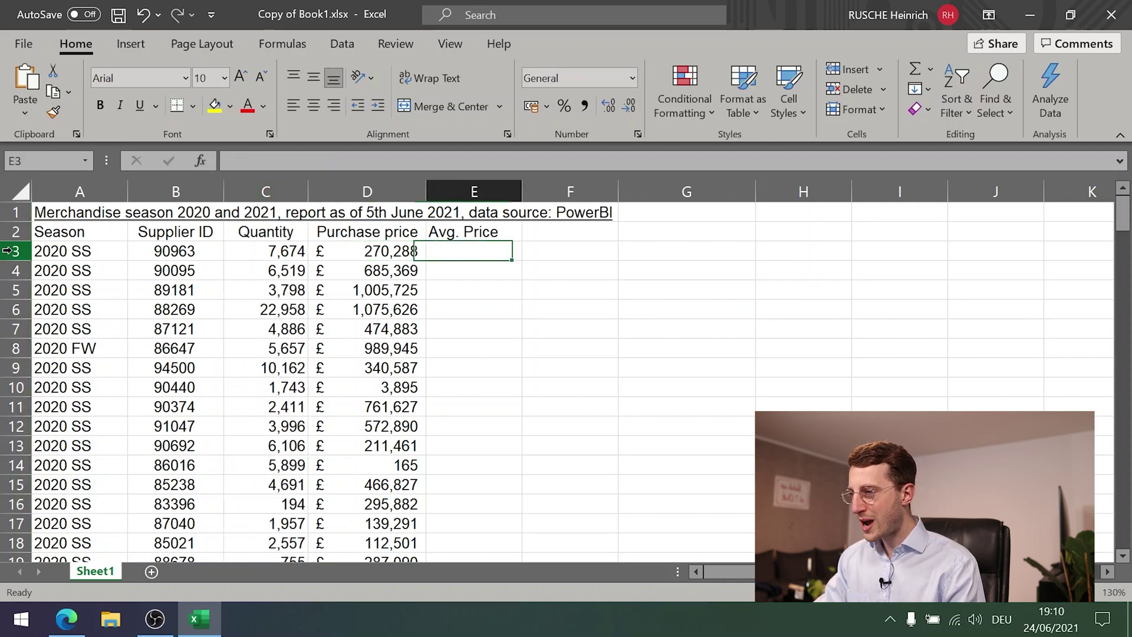
Enter =D3/C3 in E3, giving £ 35.22
{"action": "type", "text": "="}
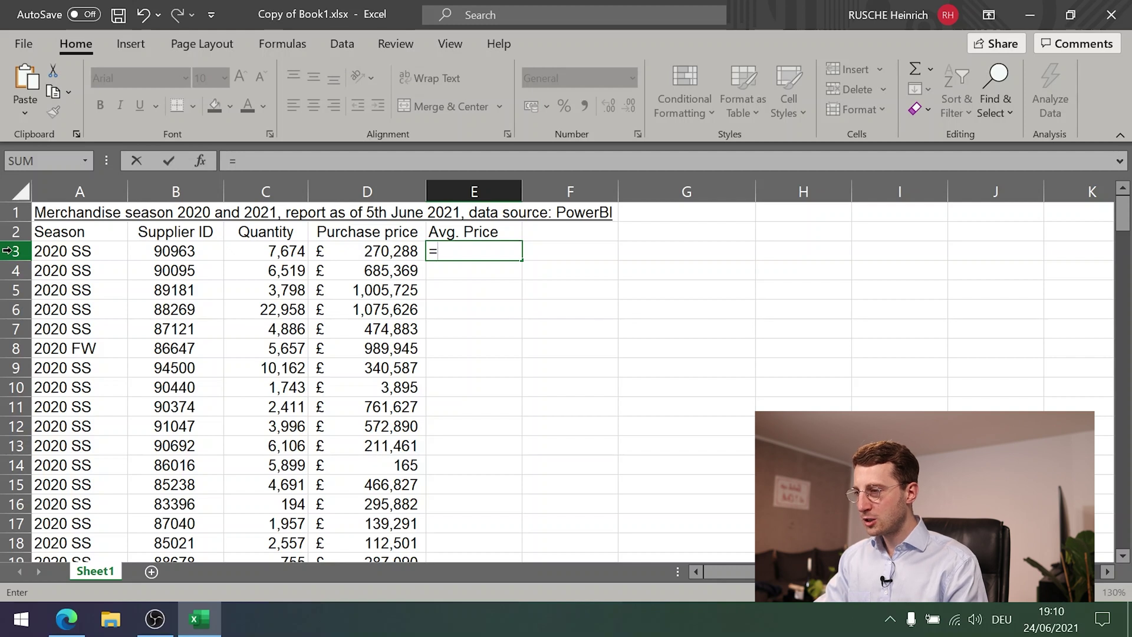
{"action": "key", "text": "Left"}
{"action": "key", "text": "Down"}
{"action": "key", "text": "Up"}
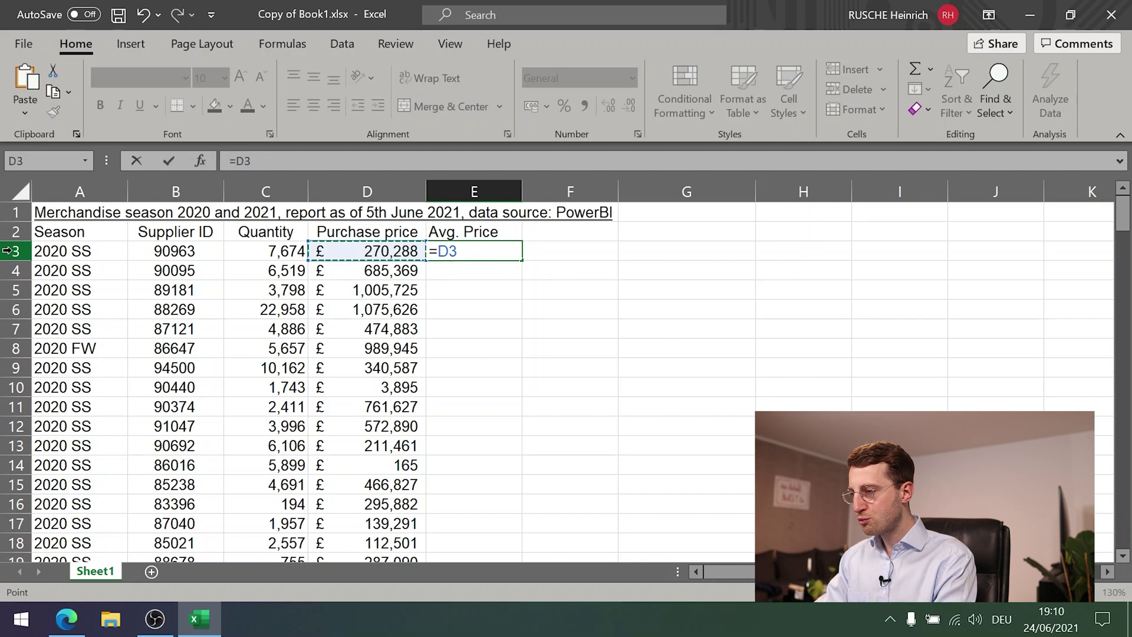
{"action": "type", "text": "/"}
{"action": "key", "text": "Left"}
{"action": "key", "text": "Left"}
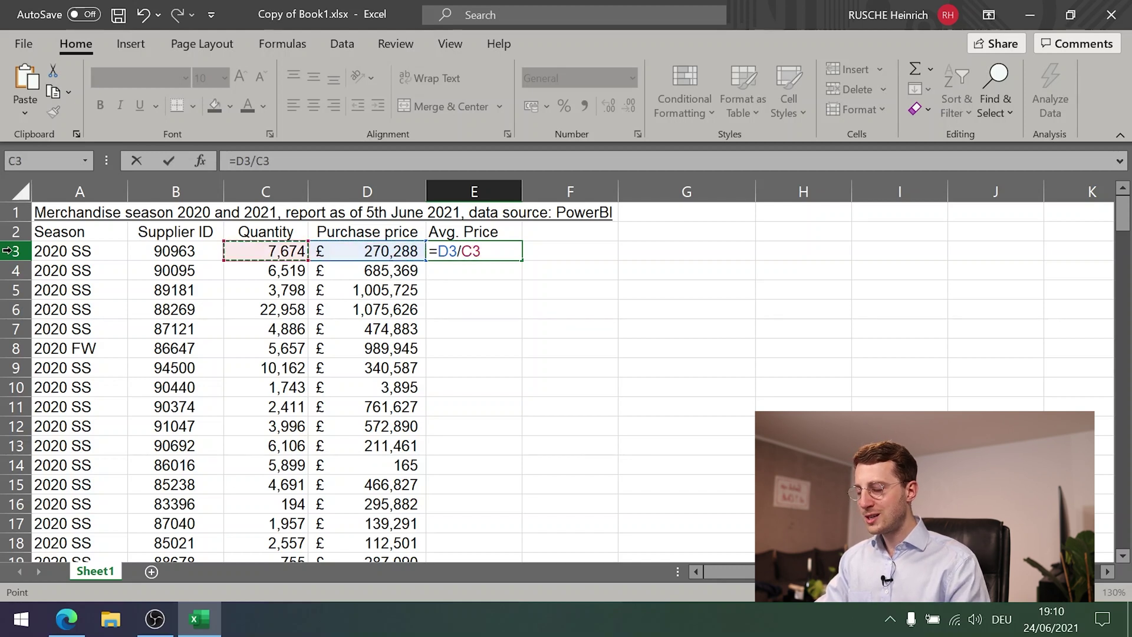
{"action": "key", "text": "Return"}
{"action": "key", "text": "Up"}
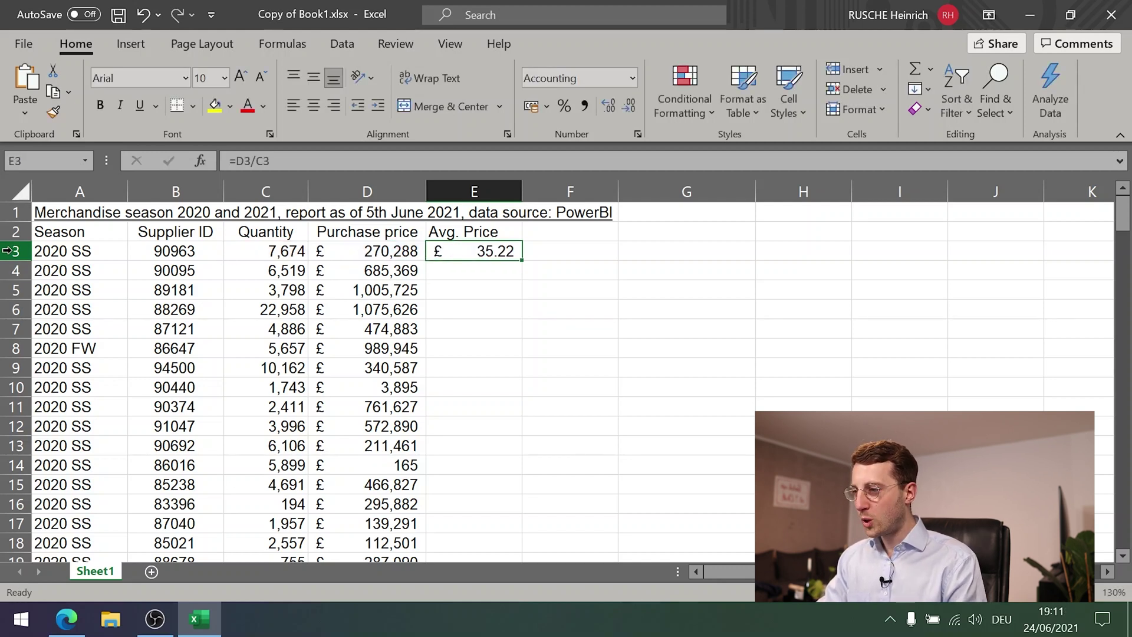
Copy the E3 formula and try pasting it into the empty Avg. Price cells below
{"action": "key", "text": "Down"}
{"action": "key", "text": "Down"}
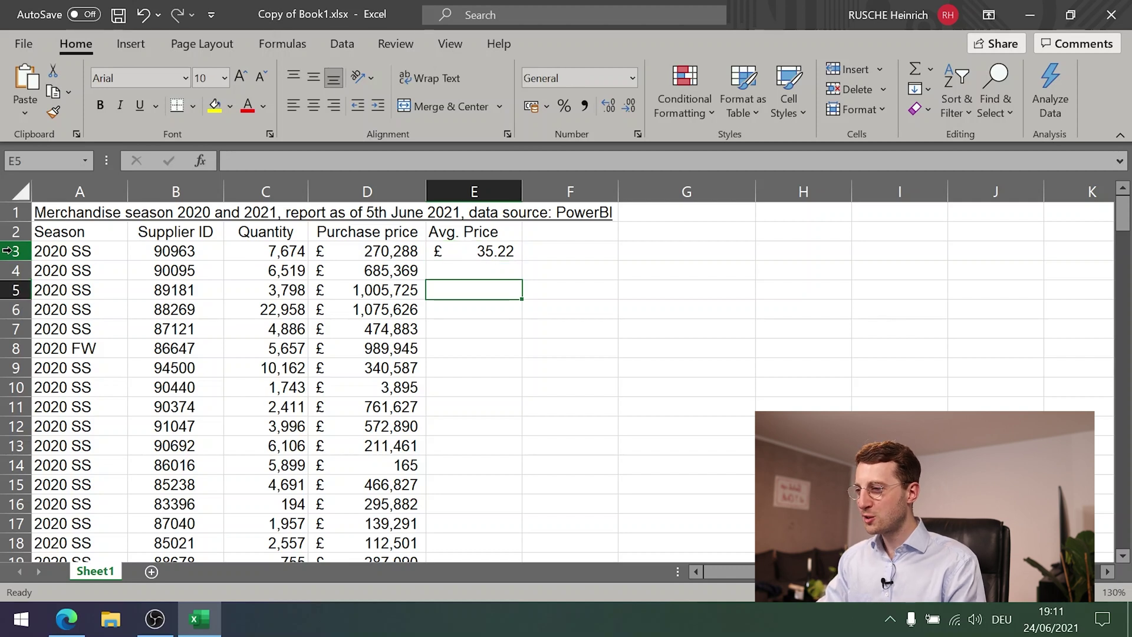
{"action": "key", "text": "Up"}
{"action": "key", "text": "Up"}
{"action": "key", "text": "Down"}
{"action": "key", "text": "Down"}
{"action": "key", "text": "Down"}
{"action": "key", "text": "Down"}
{"action": "key", "text": "Down"}
{"action": "key", "text": "Down"}
{"action": "key", "text": "Down"}
{"action": "key", "text": "Down"}
{"action": "key", "text": "Down"}
{"action": "key", "text": "Down"}
{"action": "key", "text": "Down"}
{"action": "key", "text": "Down"}
{"action": "key", "text": "Down"}
{"action": "key", "text": "Down"}
{"action": "key", "text": "Down"}
{"action": "key", "text": "Down"}
{"action": "key", "text": "Down"}
{"action": "key", "text": "Down"}
{"action": "key", "text": "Down"}
{"action": "key", "text": "Down"}
{"action": "key", "text": "Down"}
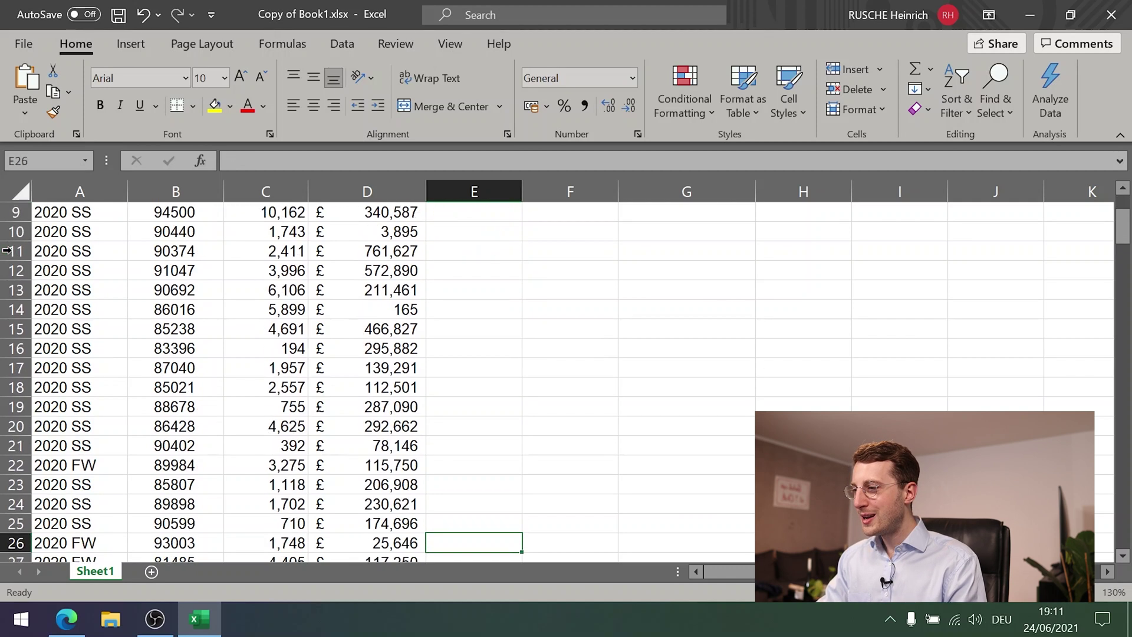
{"action": "key", "text": "Up"}
{"action": "key", "text": "Up"}
{"action": "key", "text": "Up"}
{"action": "key", "text": "Up"}
{"action": "key", "text": "Up"}
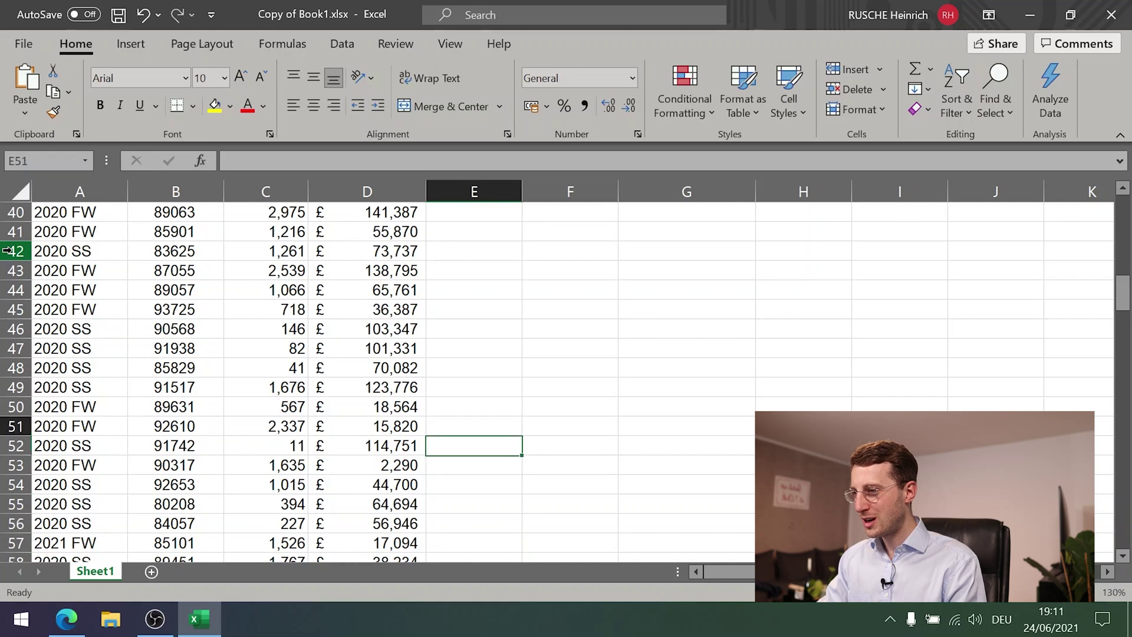
{"action": "key", "text": "ctrl+Up"}
{"action": "key", "text": "Up"}
{"action": "key", "text": "Down"}
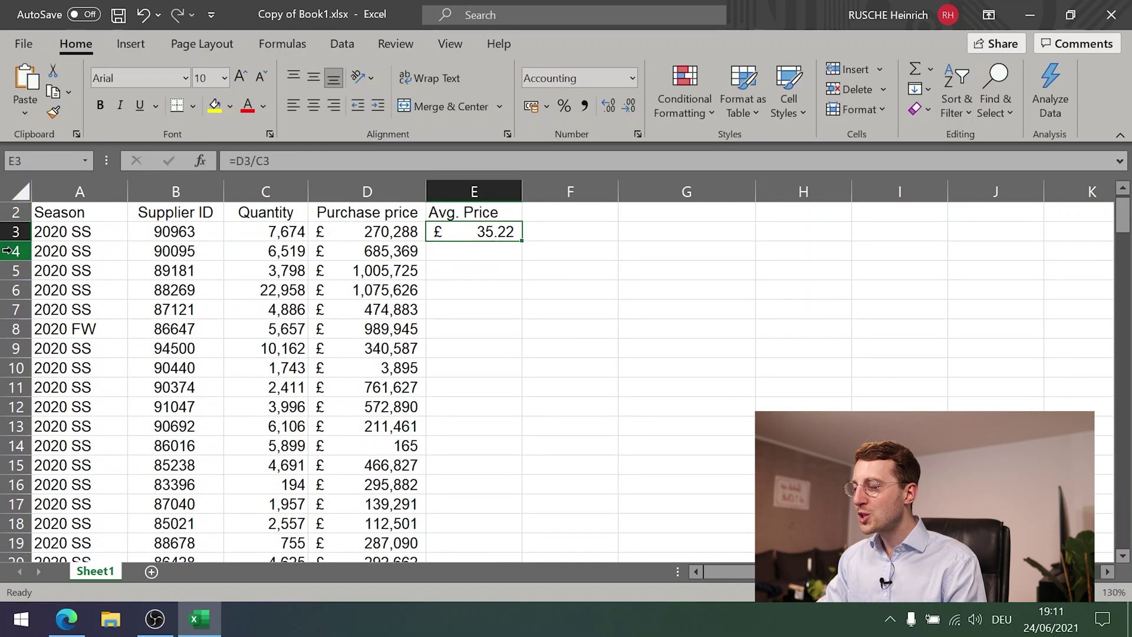
{"action": "key", "text": "ctrl+c"}
{"action": "key", "text": "Down"}
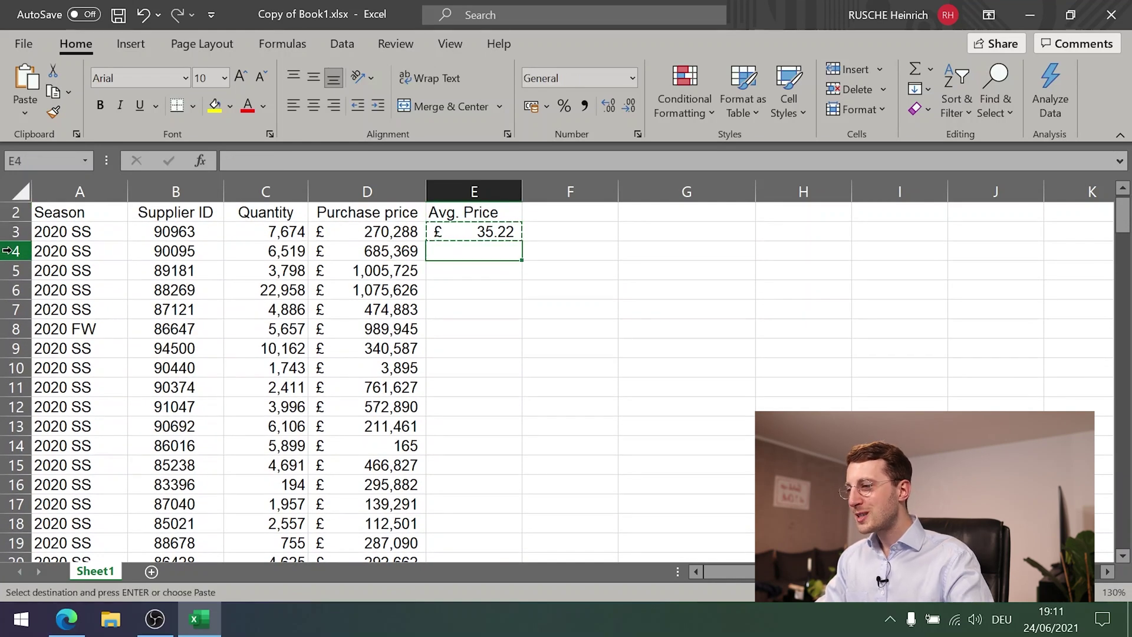
{"action": "left_click_drag", "start_coordinate": [505, 246], "coordinate": [476, 529]}
{"action": "key", "text": "Return"}
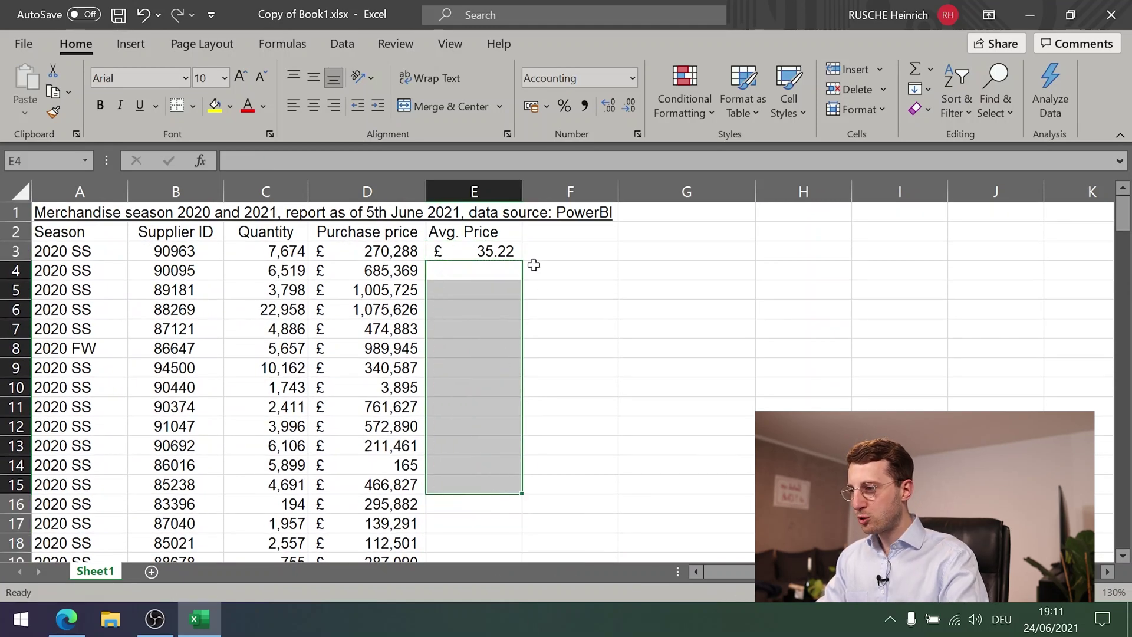
Copy E3 again and select the Avg. Price cells from row 4 downward
{"action": "left_click", "coordinate": [483, 252]}
{"action": "key", "text": "ctrl+c"}
{"action": "left_click_drag", "start_coordinate": [493, 273], "coordinate": [489, 537]}
{"action": "scroll", "coordinate": [488, 533], "scroll_direction": "up", "scroll_amount": 20}
{"action": "left_click", "coordinate": [468, 507]}
{"action": "key", "text": "ctrl+Up"}
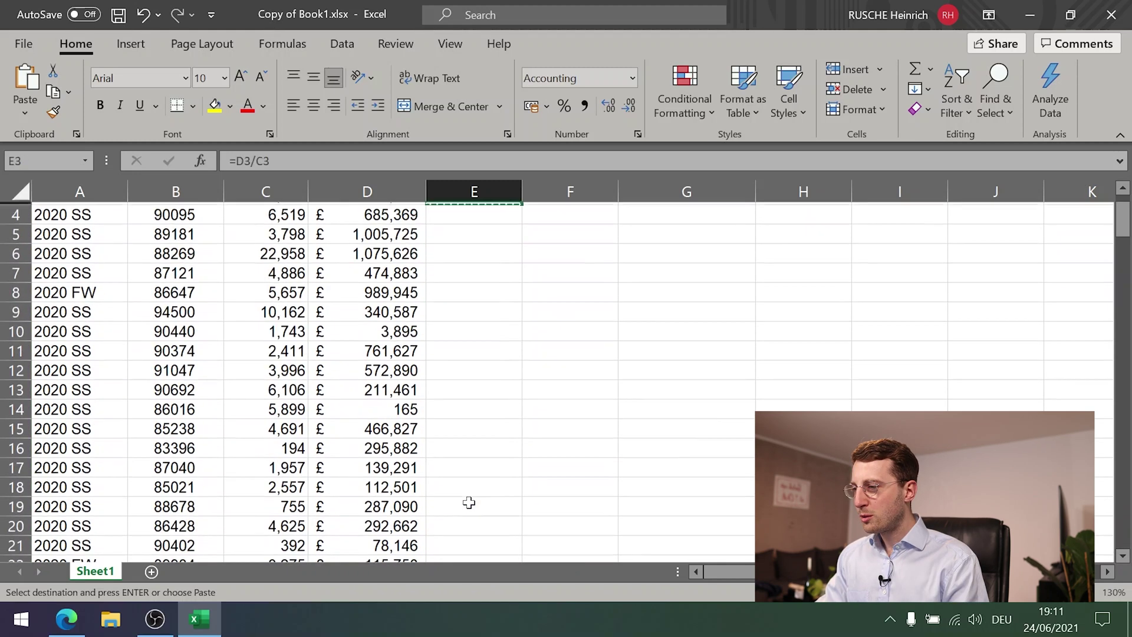
{"action": "scroll", "coordinate": [468, 502], "scroll_direction": "up", "scroll_amount": 1}
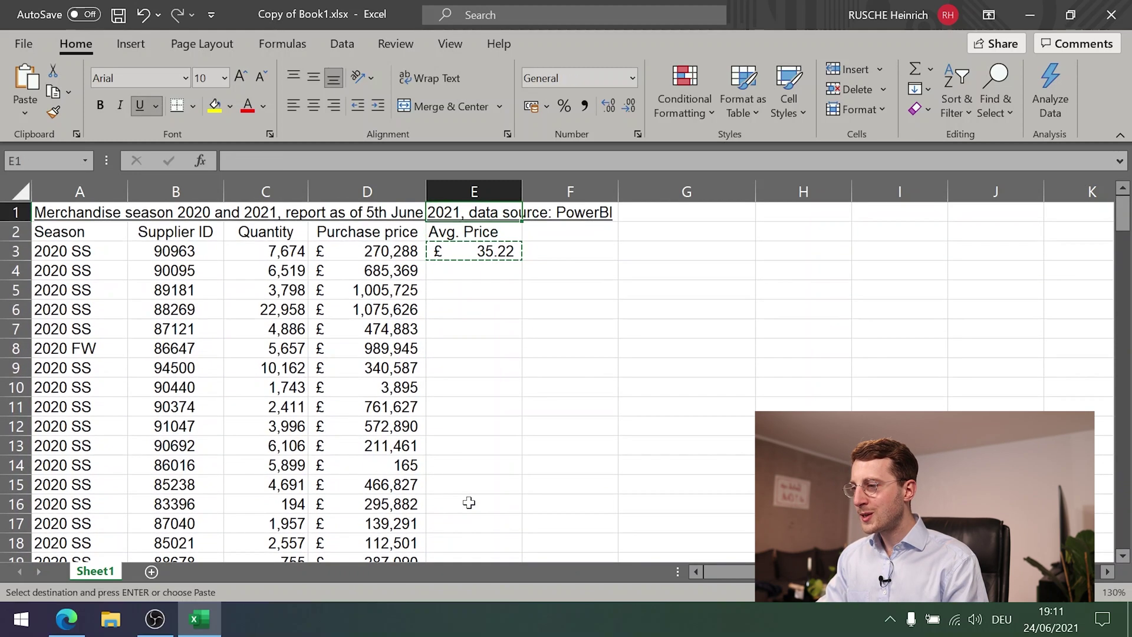
{"action": "key", "text": "Left"}
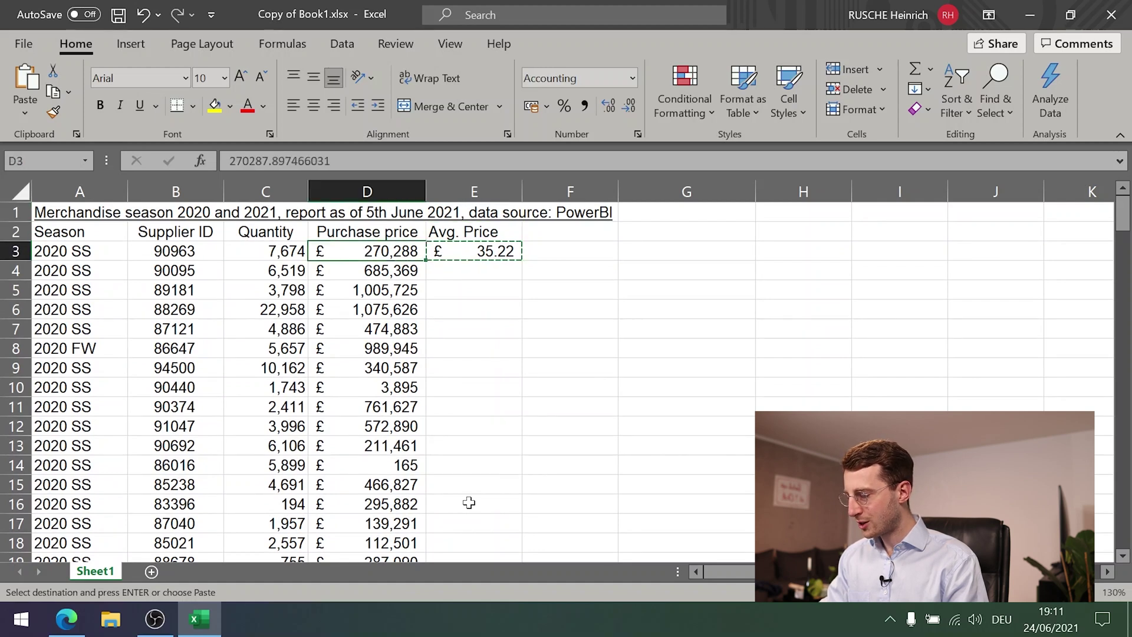
{"action": "key", "text": "ctrl+Down"}
{"action": "key", "text": "ctrl+Left"}
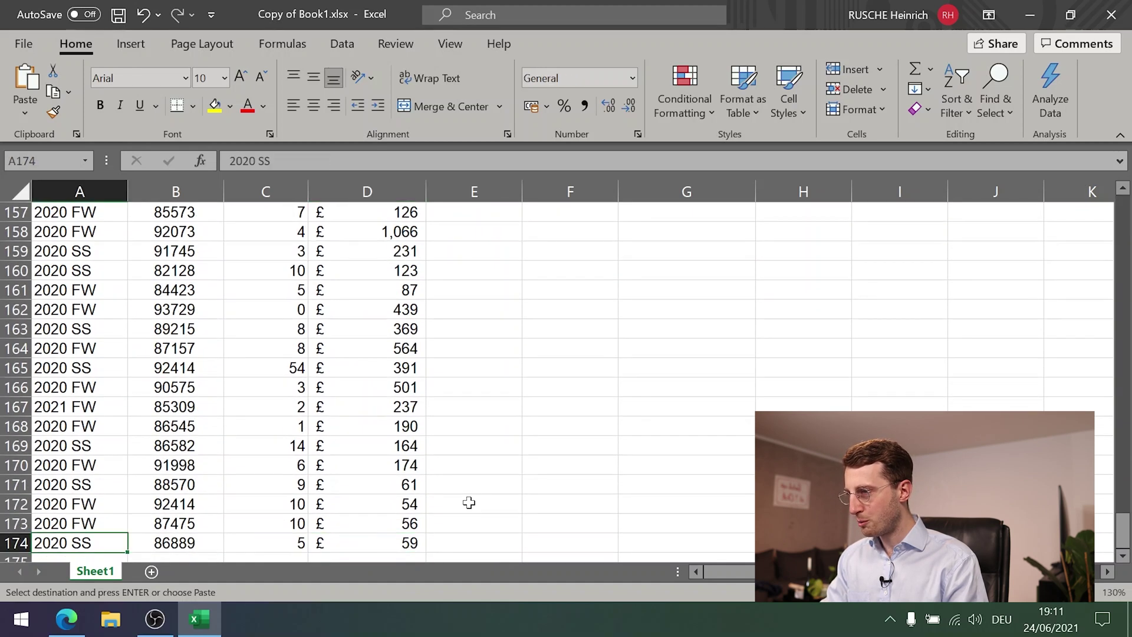
{"action": "key", "text": "ctrl+Up"}
{"action": "key", "text": "Right"}
{"action": "key", "text": "Right"}
{"action": "key", "text": "Right"}
{"action": "key", "text": "Right"}
{"action": "key", "text": "Right"}
{"action": "key", "text": "Left"}
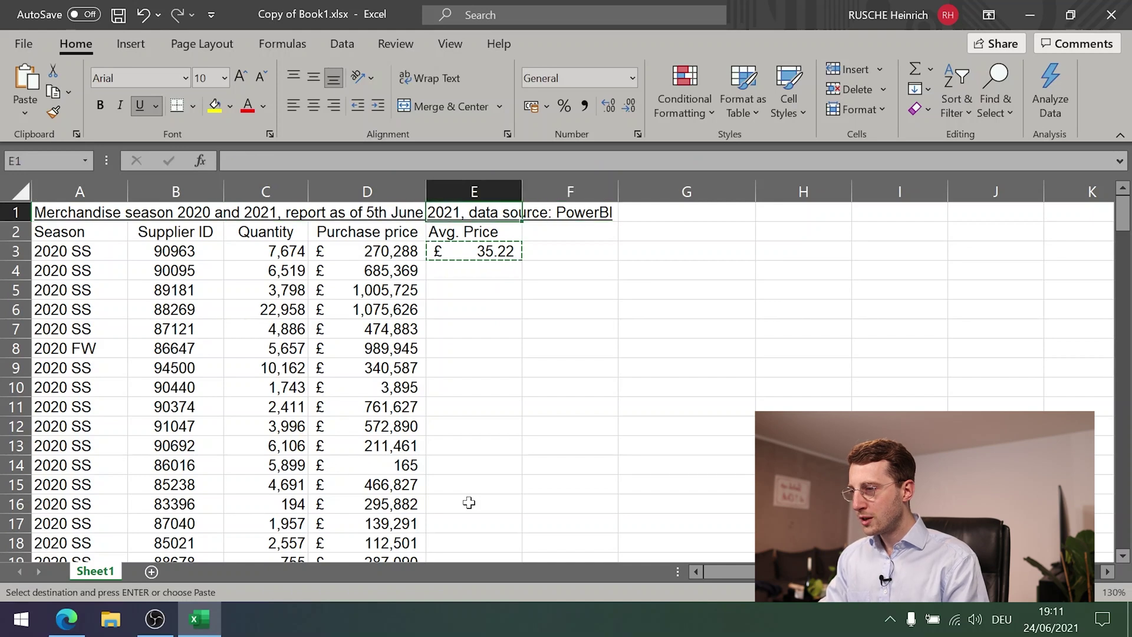
{"action": "key", "text": "Down"}
{"action": "key", "text": "Down"}
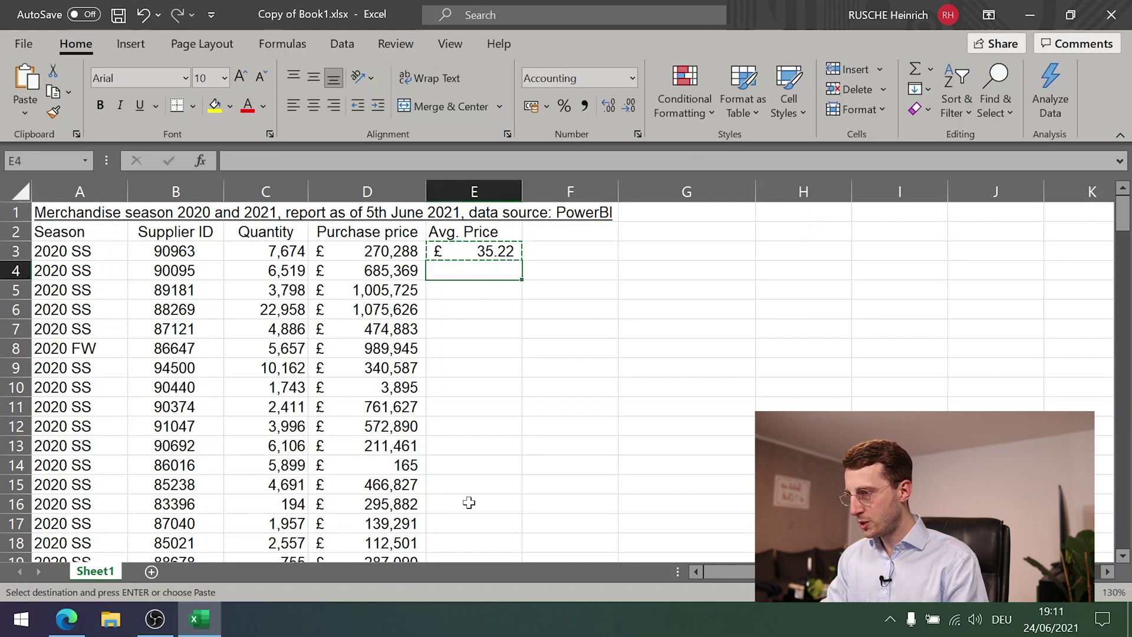
{"action": "key", "text": "ctrl+Down"}
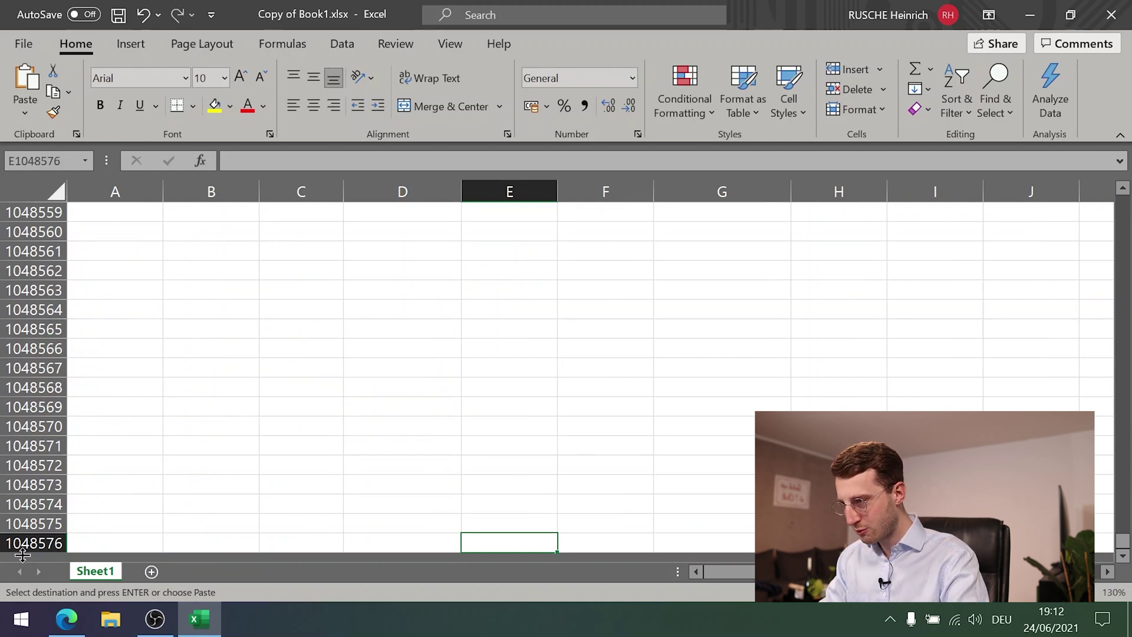
{"action": "key", "text": "ctrl+Up"}
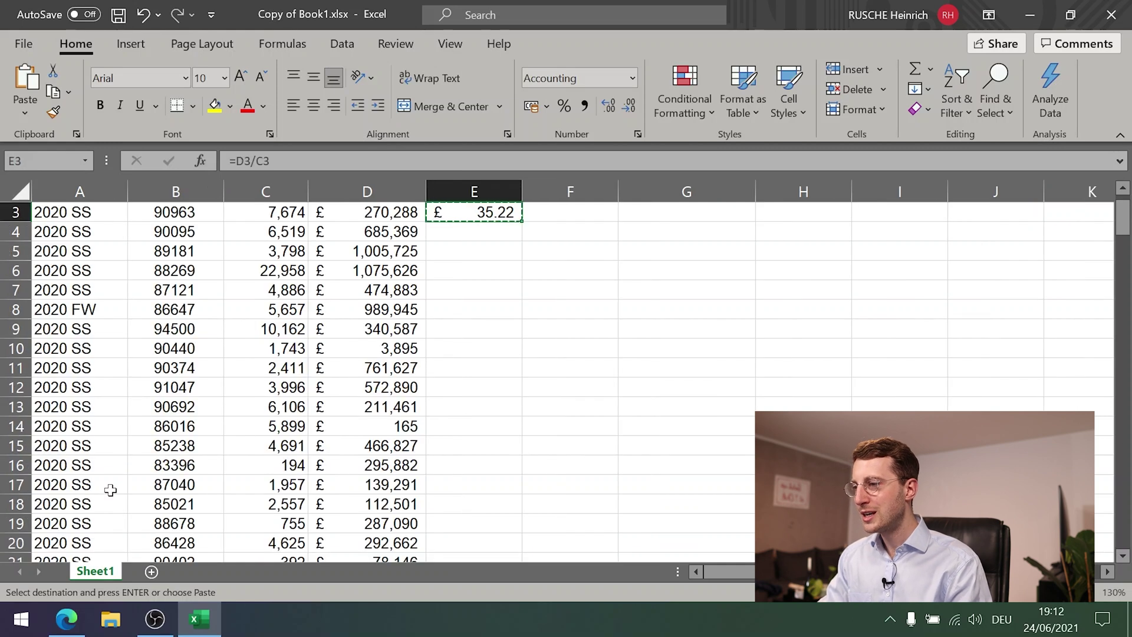
Paste the E3 purchase-price-divided-by-quantity formula into E3:E174, ending with £ 12.72
{"action": "key", "text": "ctrl+Up"}
{"action": "key", "text": "Down"}
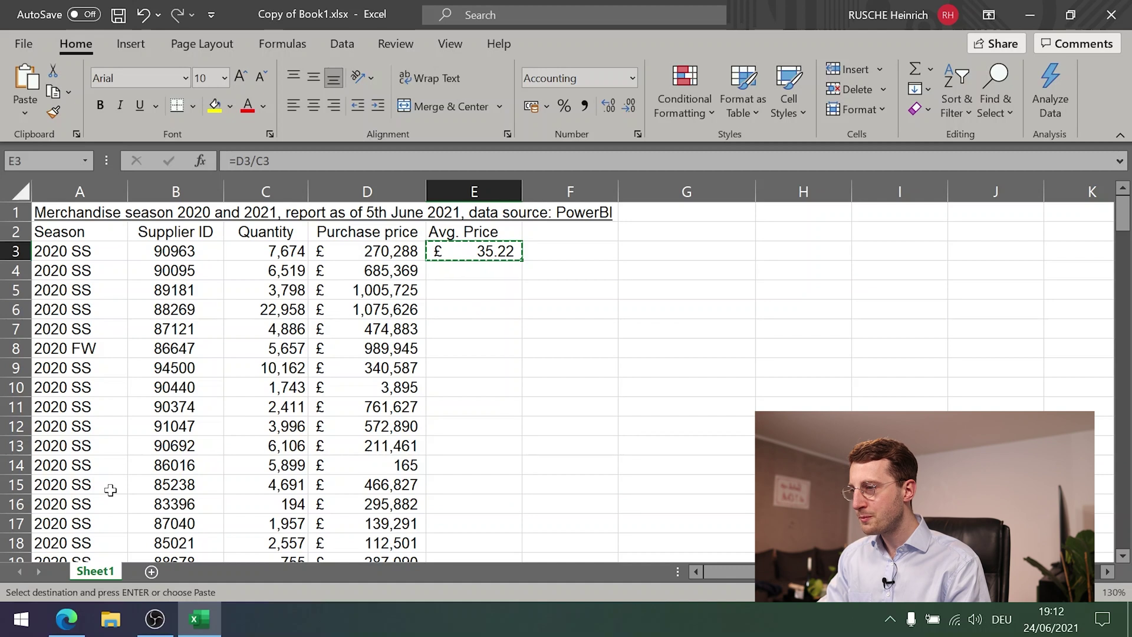
{"action": "key", "text": "Left"}
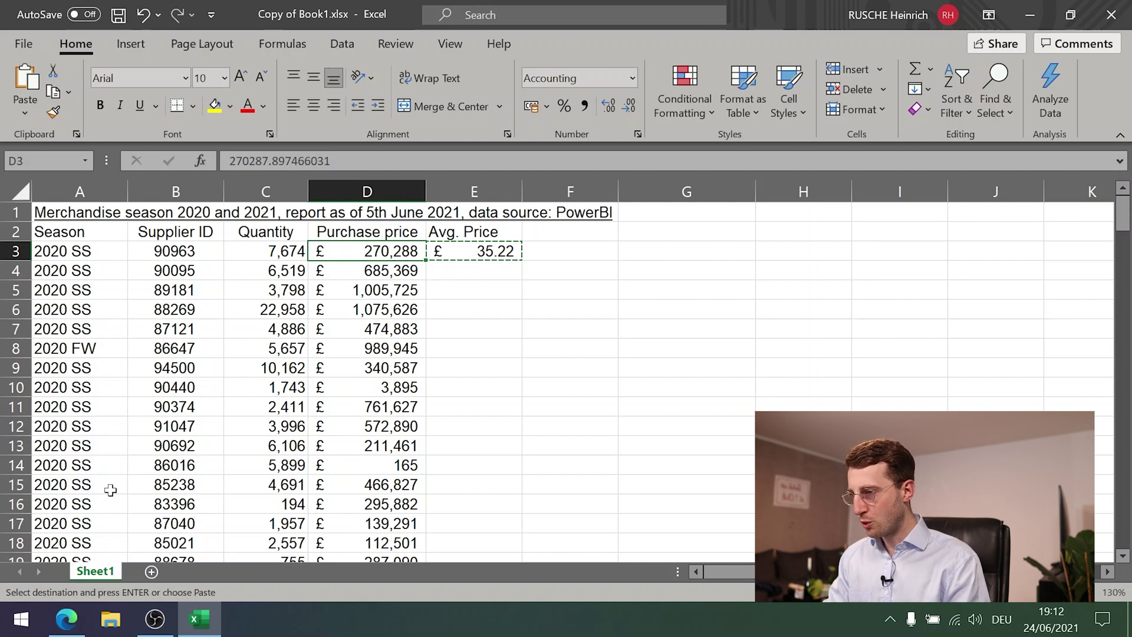
{"action": "key", "text": "ctrl+Down"}
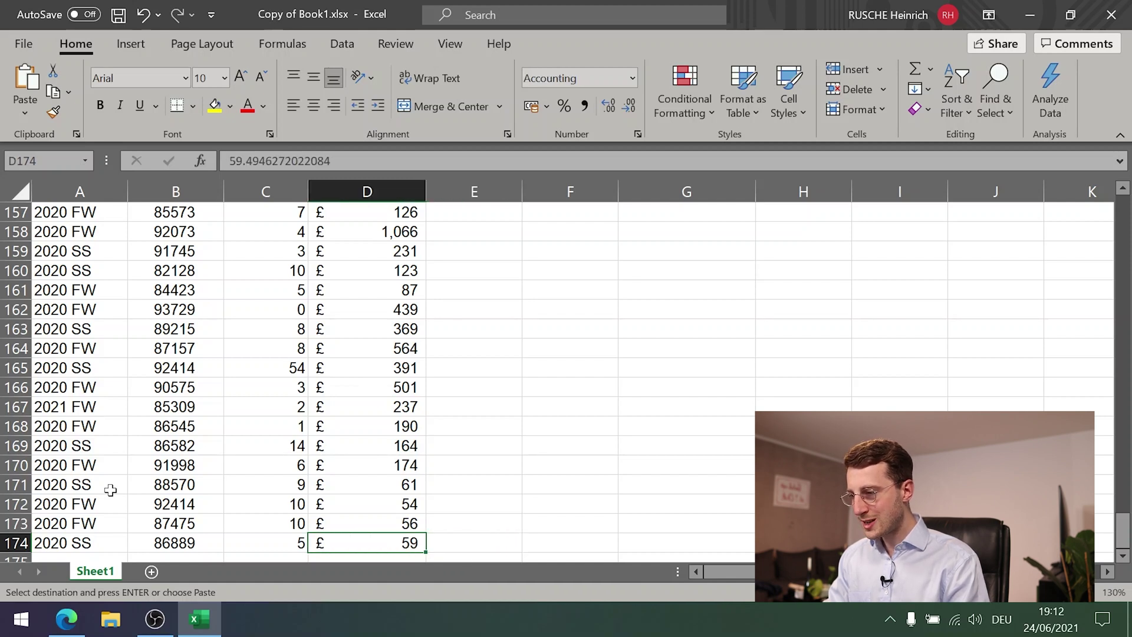
{"action": "key", "text": "Right"}
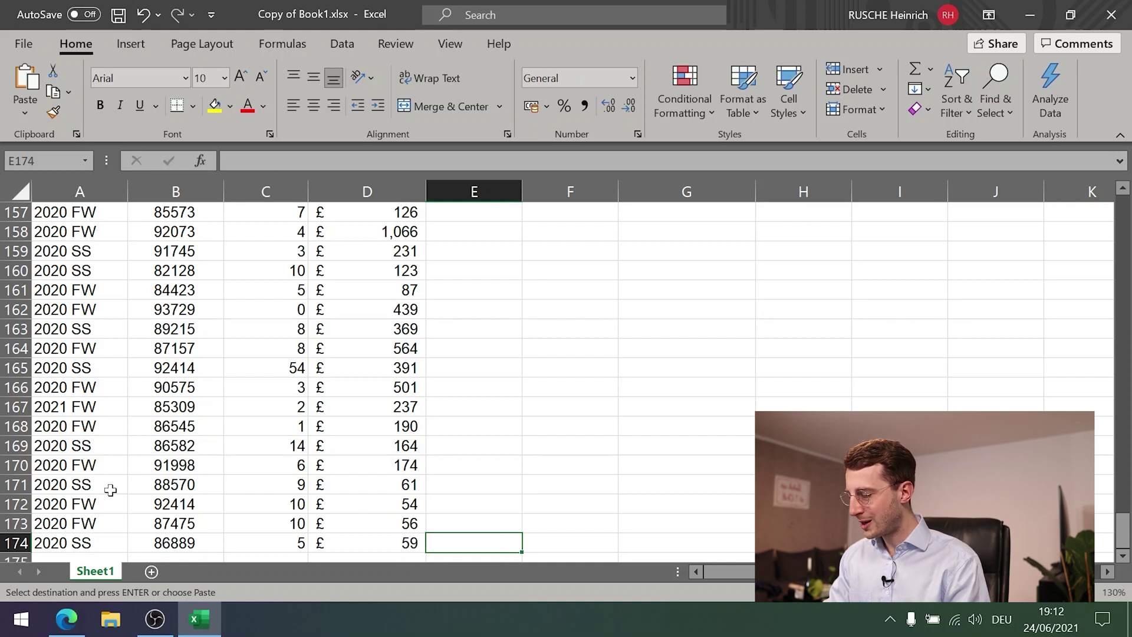
{"action": "key", "text": "ctrl+shift+Up"}
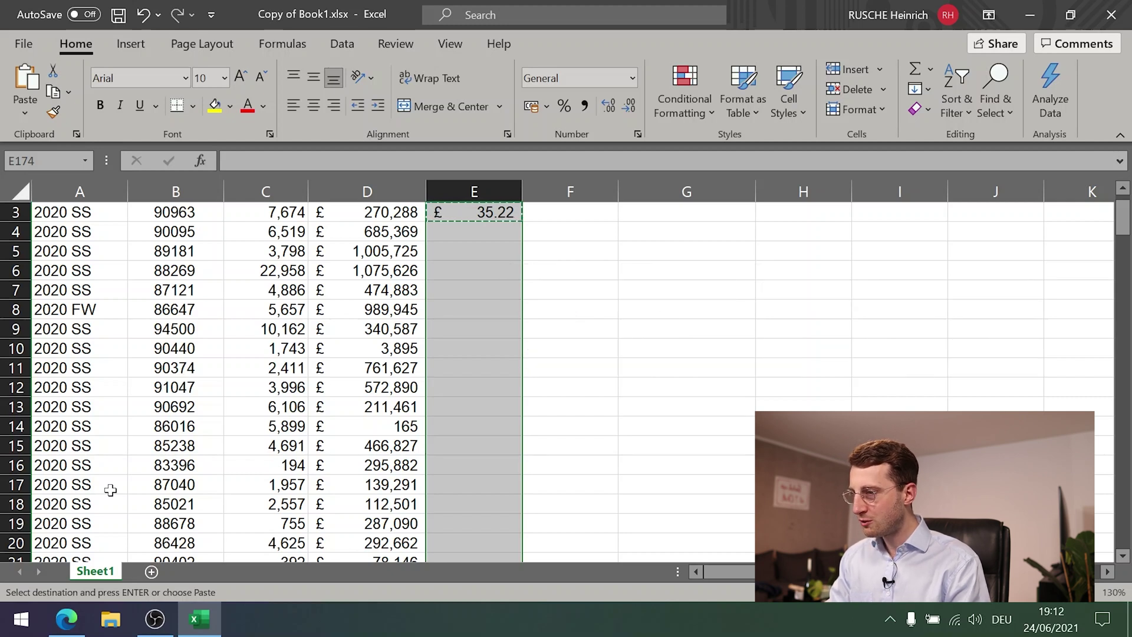
{"action": "key", "text": "ctrl+v"}
{"action": "key", "text": "Down"}
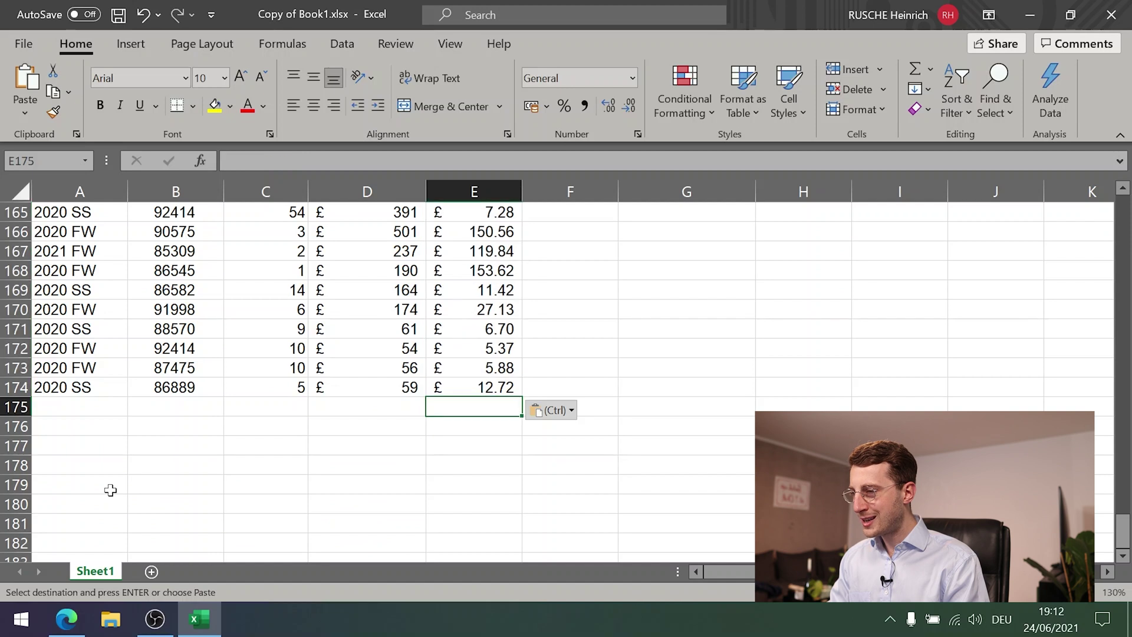
{"action": "key", "text": "Up"}
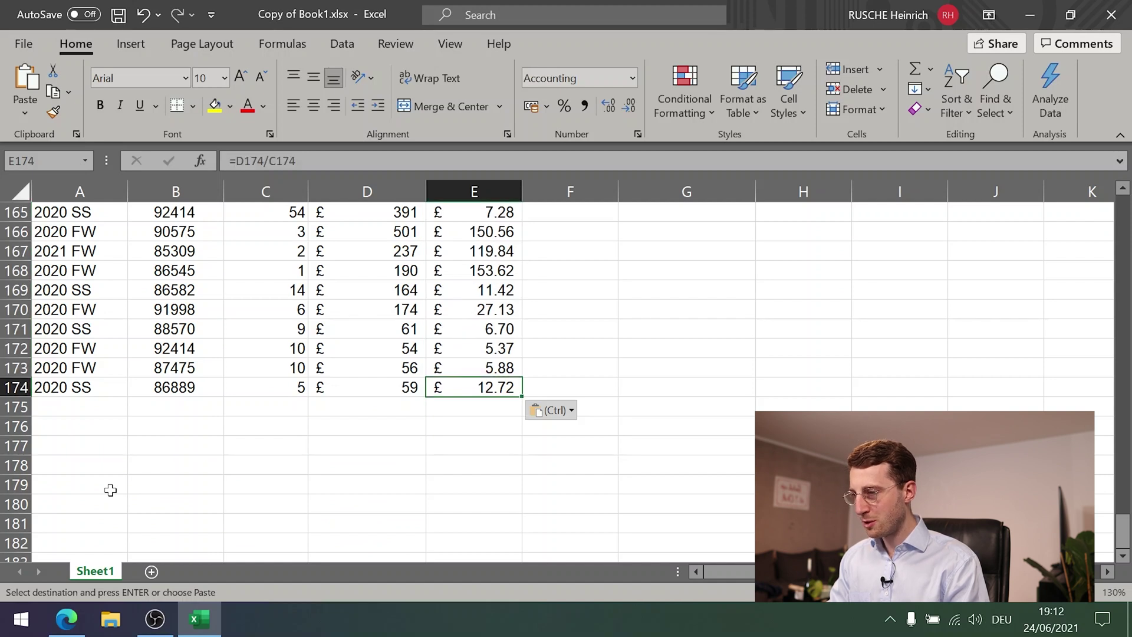
{"action": "key", "text": "ctrl+shift+Up"}
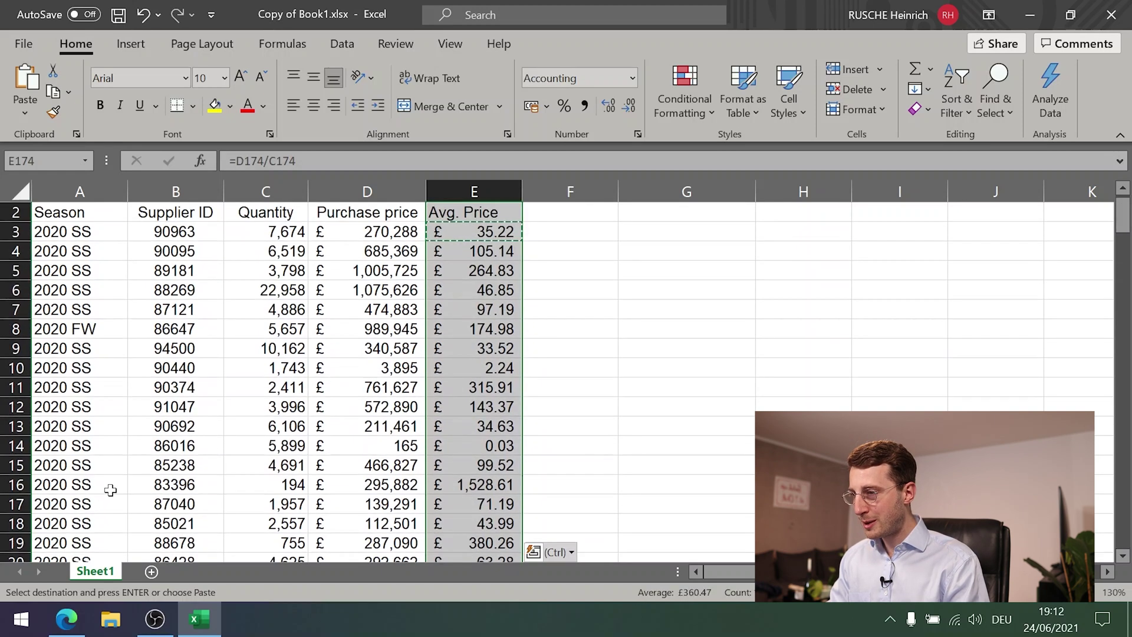
{"action": "key", "text": "ctrl+z"}
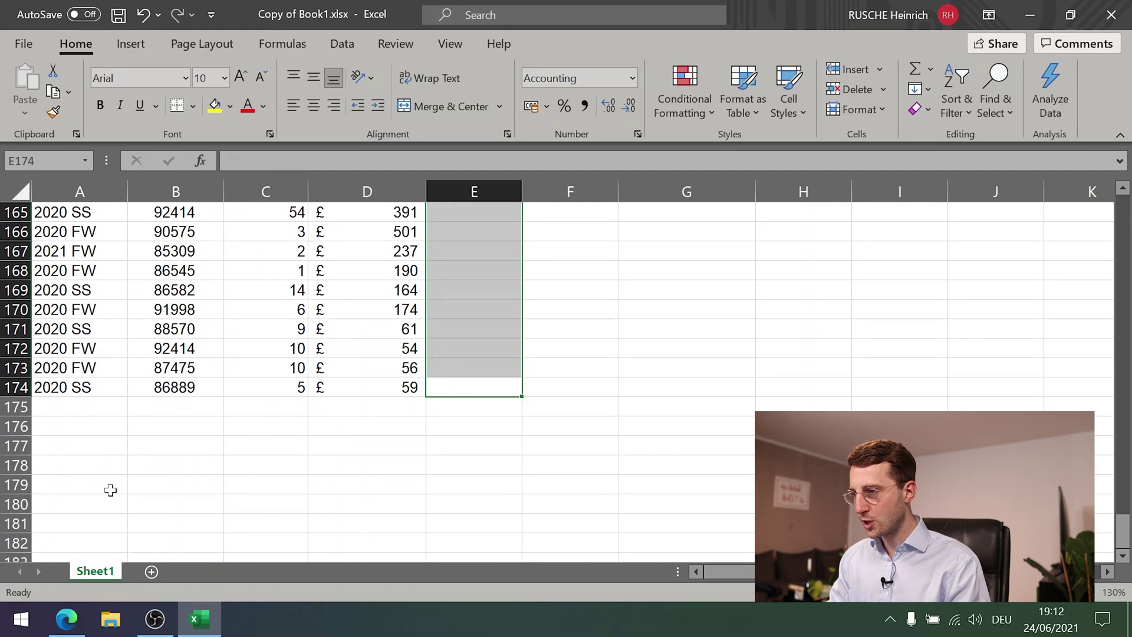
{"action": "key", "text": "Left"}
{"action": "key", "text": "ctrl+Up"}
{"action": "key", "text": "Right"}
{"action": "key", "text": "Down"}
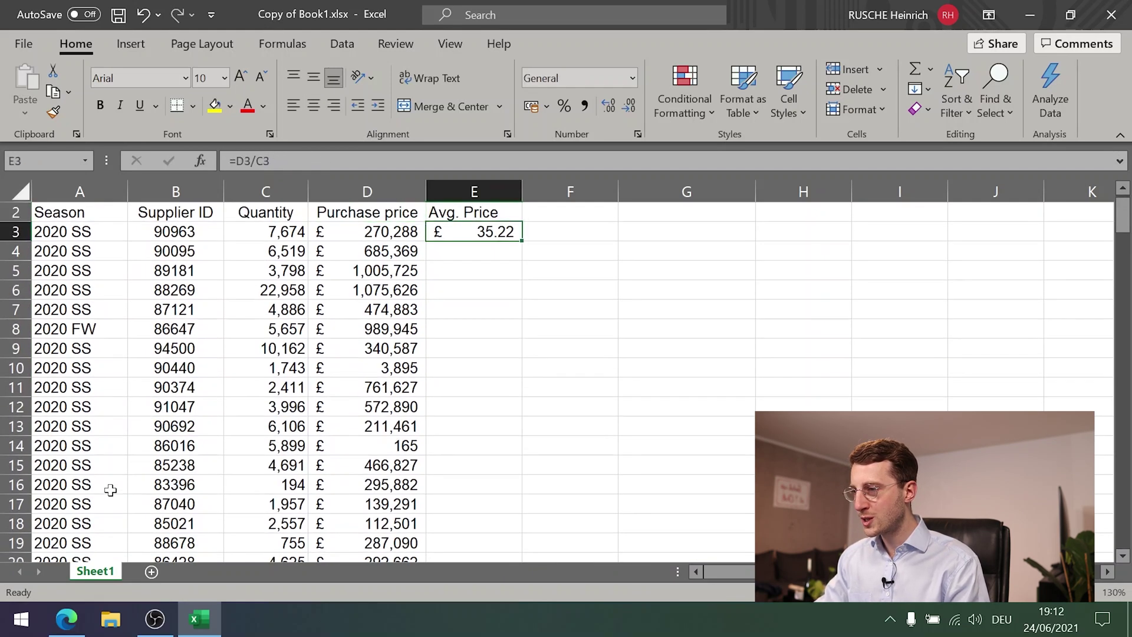
{"action": "key", "text": "ctrl+c"}
{"action": "key", "text": "Left"}
{"action": "key", "text": "ctrl+Down"}
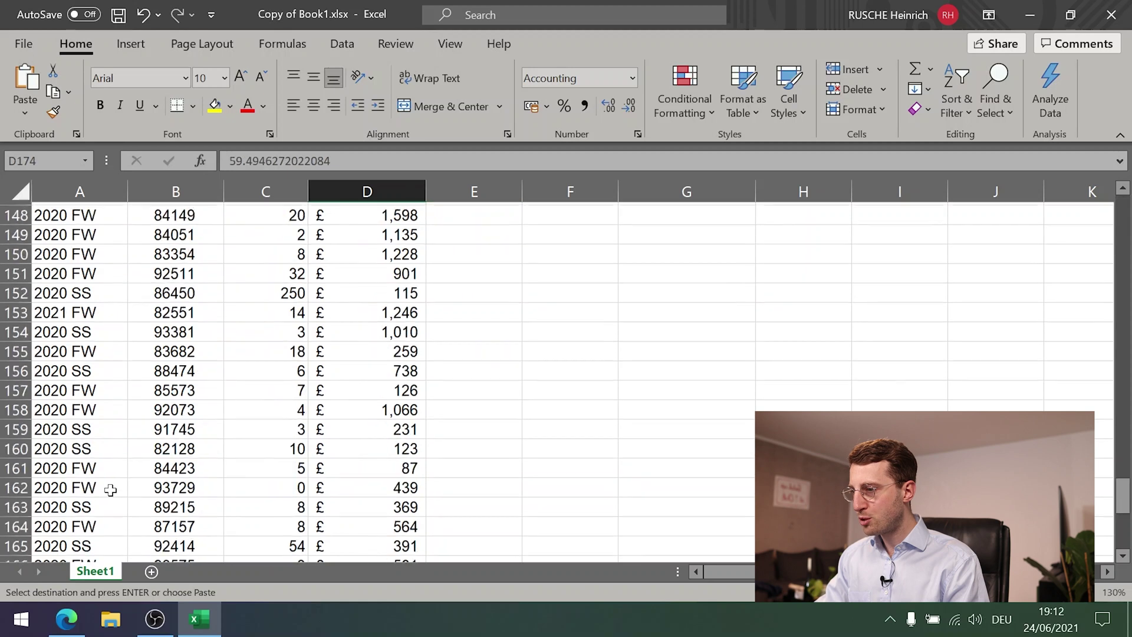
{"action": "key", "text": "Right"}
{"action": "key", "text": "ctrl+shift+Up"}
{"action": "key", "text": "ctrl+v"}
{"action": "key", "text": "Down"}
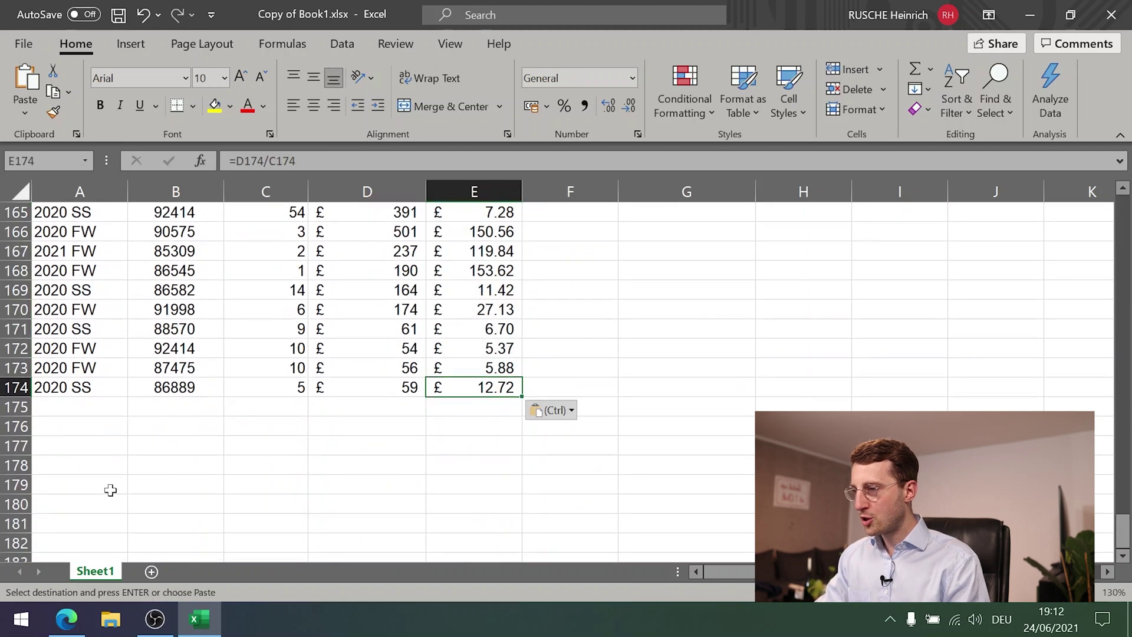
{"action": "key", "text": "ctrl+Up"}
{"action": "key", "text": "ctrl+Up"}
{"action": "key", "text": "Escape"}
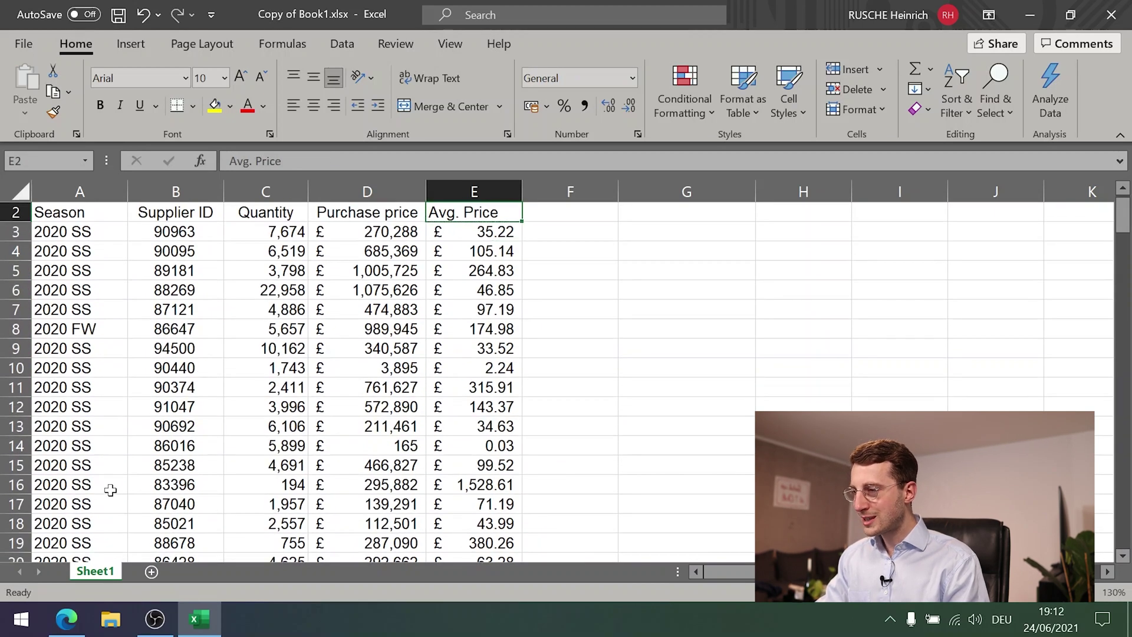
{"action": "key", "text": "Down"}
{"action": "key", "text": "Down"}
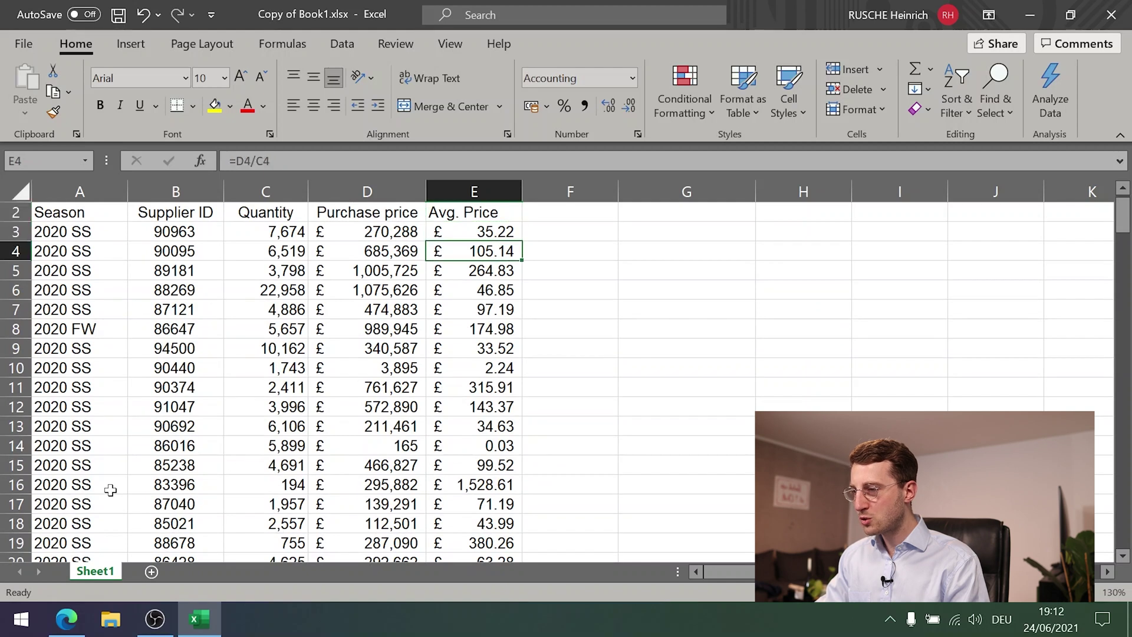
{"action": "key", "text": "ctrl+shift+Down"}
{"action": "key", "text": "Delete"}
{"action": "key", "text": "ctrl+BackSpace"}
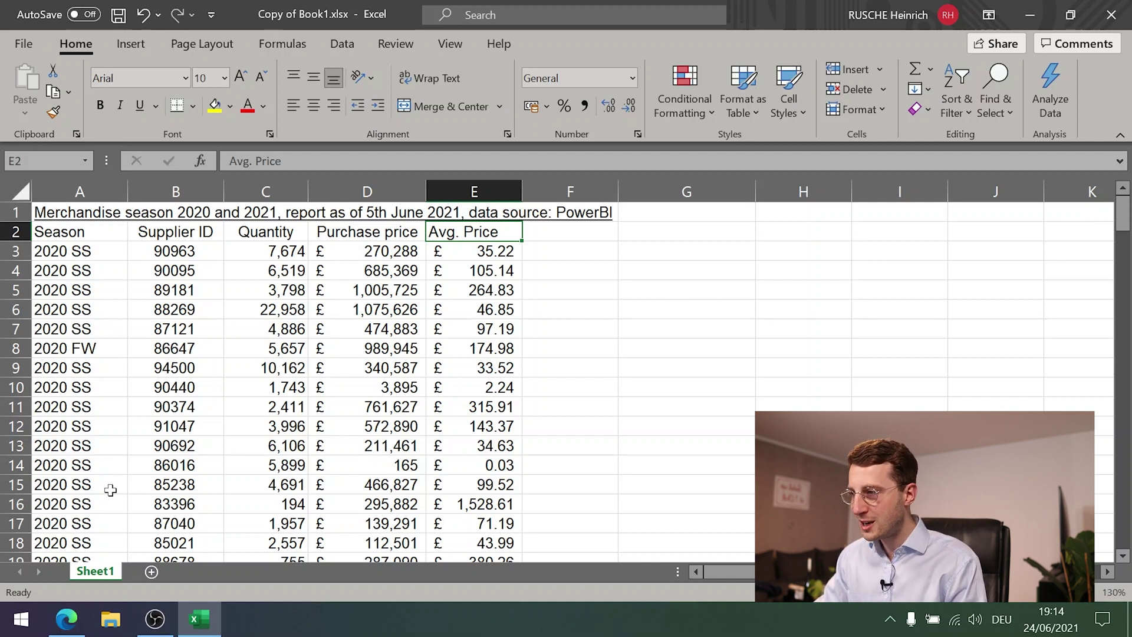
{"action": "key", "text": "Down"}
{"action": "key", "text": "Down"}
{"action": "key", "text": "Down"}
{"action": "key", "text": "Down"}
{"action": "key", "text": "Down"}
{"action": "key", "text": "Down"}
{"action": "key", "text": "Down"}
{"action": "key", "text": "Down"}
{"action": "key", "text": "Down"}
{"action": "key", "text": "Down"}
{"action": "key", "text": "Down"}
{"action": "key", "text": "Down"}
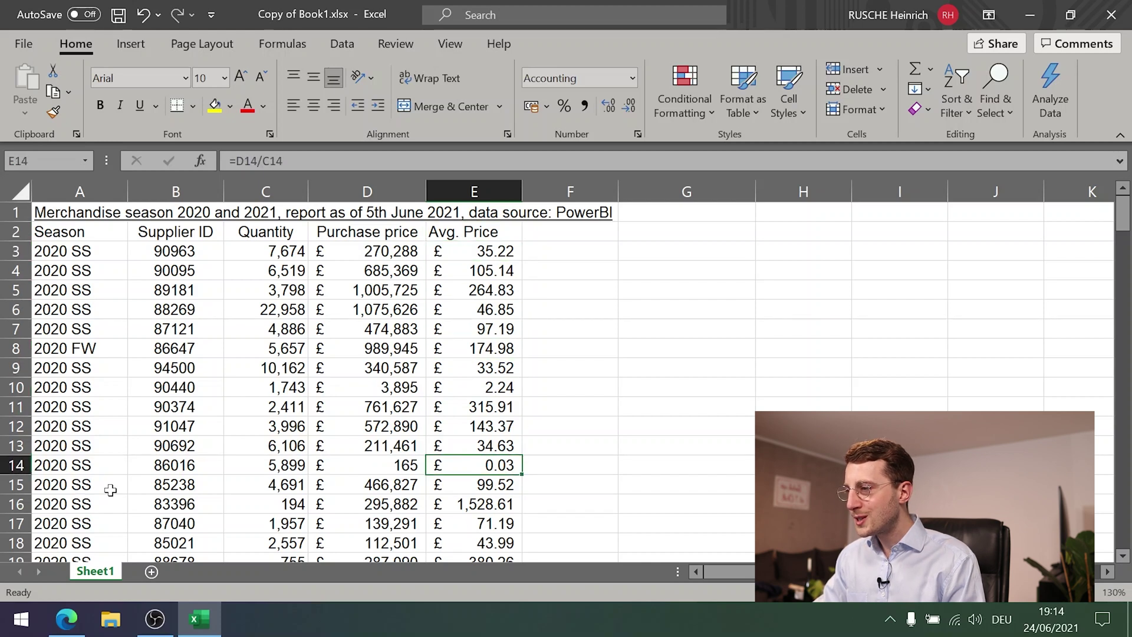
{"action": "key", "text": "Up"}
{"action": "key", "text": "Up"}
{"action": "key", "text": "Up"}
{"action": "key", "text": "Up"}
{"action": "key", "text": "Up"}
{"action": "key", "text": "Up"}
{"action": "key", "text": "Up"}
{"action": "key", "text": "Up"}
{"action": "key", "text": "Up"}
{"action": "key", "text": "Down"}
{"action": "key", "text": "Down"}
{"action": "key", "text": "Down"}
{"action": "key", "text": "Down"}
{"action": "key", "text": "Down"}
{"action": "key", "text": "Down"}
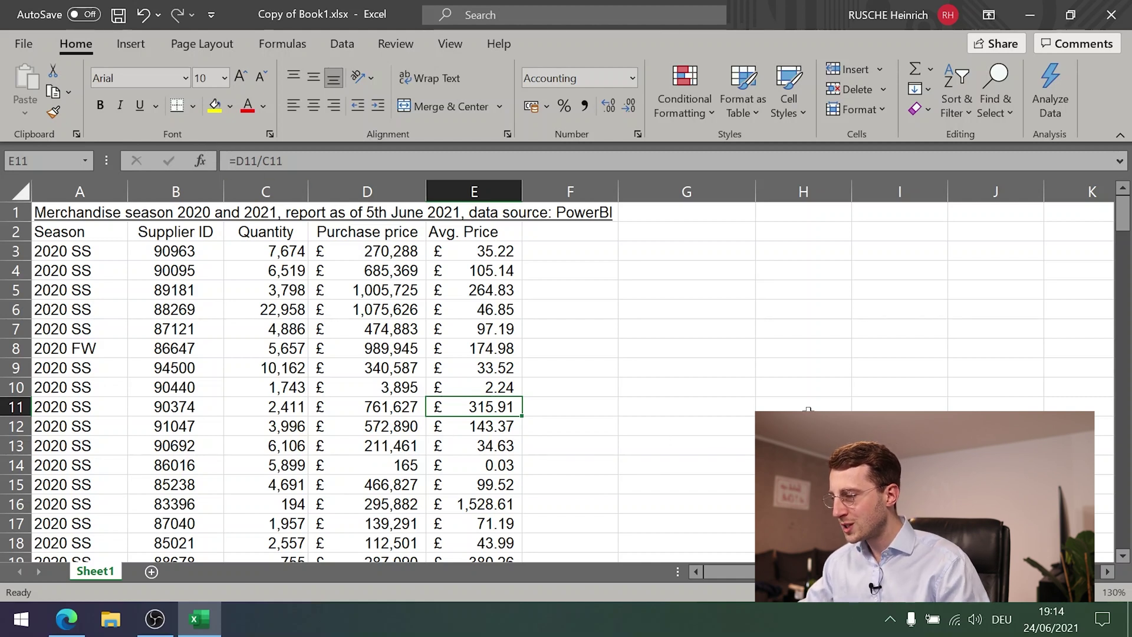
{"action": "key", "text": "F2"}
{"action": "key", "text": "Escape"}
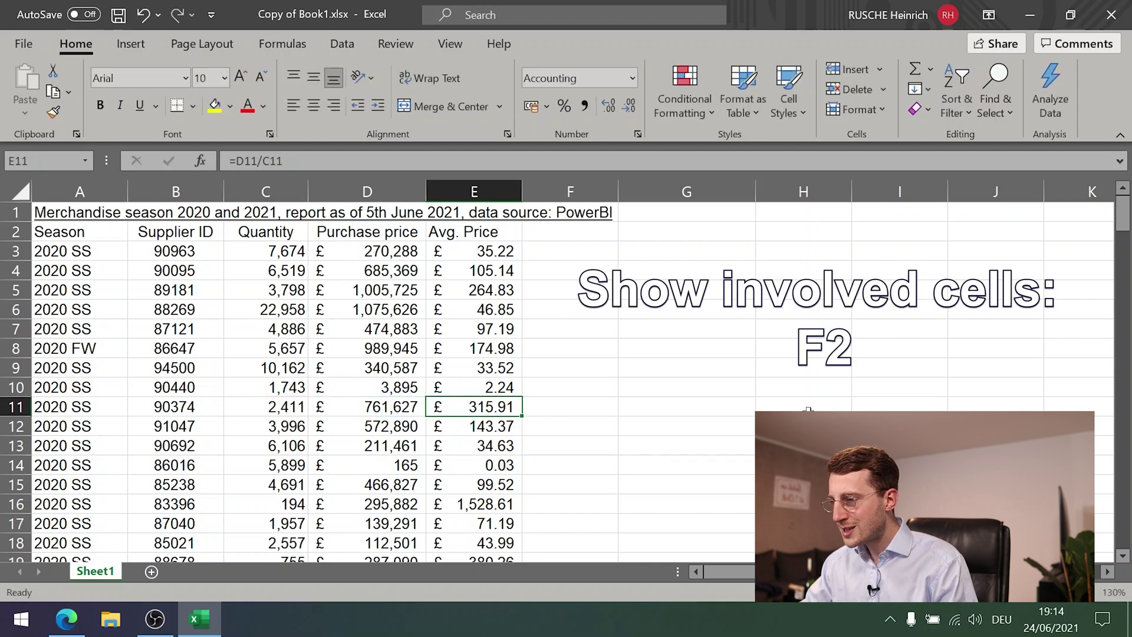
{"action": "key", "text": "Up"}
{"action": "key", "text": "Up"}
{"action": "key", "text": "Up"}
{"action": "key", "text": "F2"}
{"action": "key", "text": "Escape"}
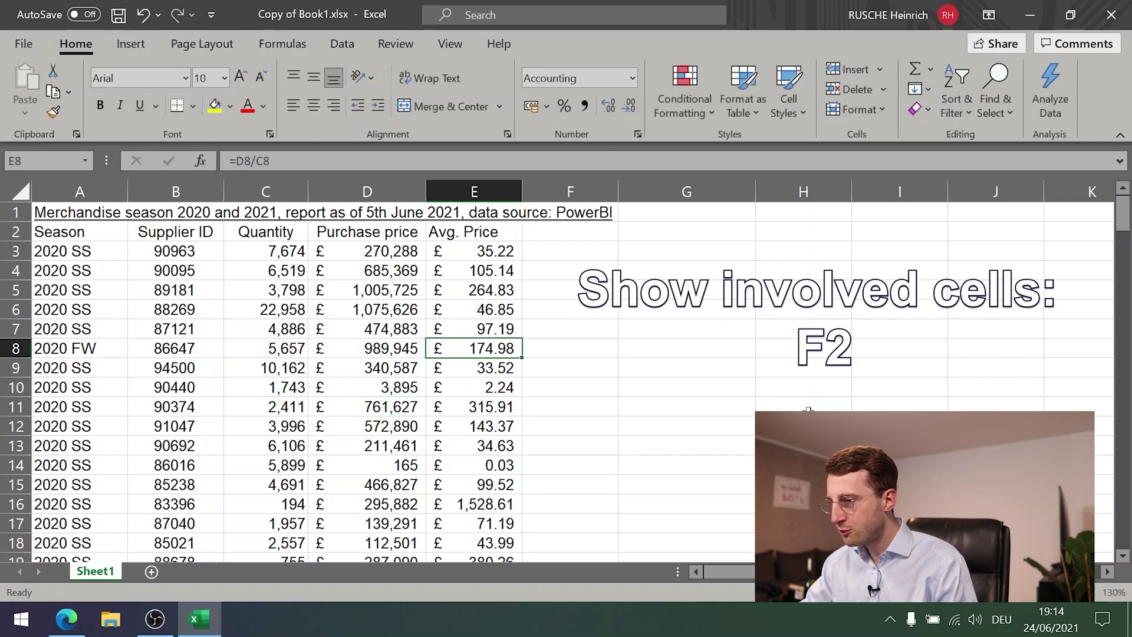
{"action": "key", "text": "Down"}
{"action": "key", "text": "Down"}
{"action": "key", "text": "Down"}
{"action": "key", "text": "F2"}
{"action": "key", "text": "Escape"}
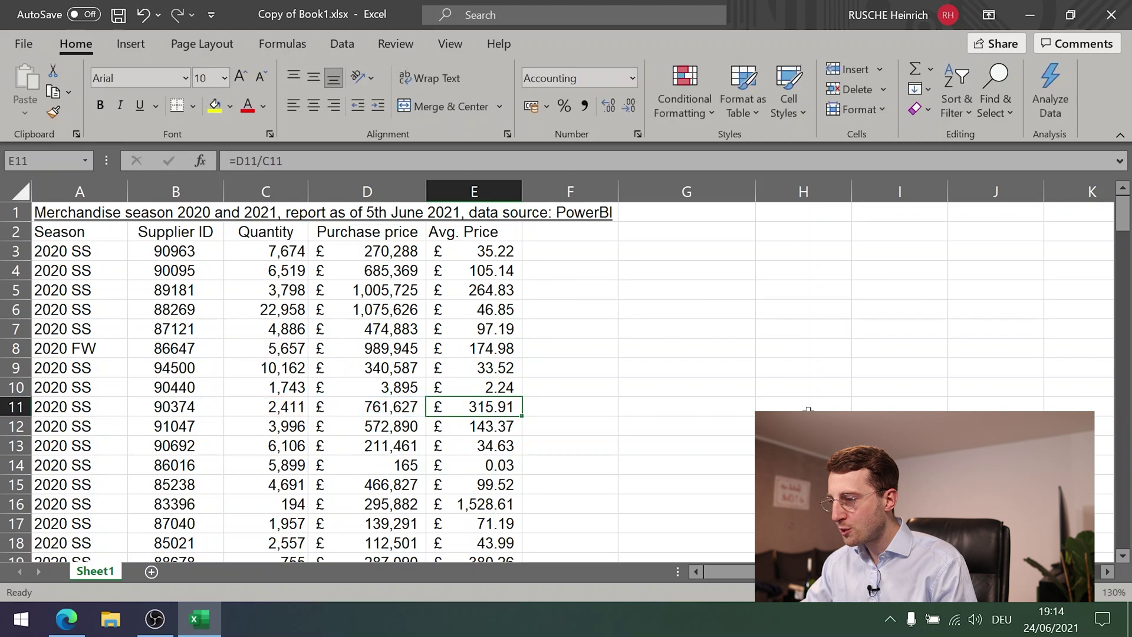
{"action": "key", "text": "Up"}
{"action": "key", "text": "Up"}
{"action": "key", "text": "Up"}
{"action": "key", "text": "Up"}
{"action": "key", "text": "F2"}
{"action": "key", "text": "Escape"}
{"action": "key", "text": "Up"}
{"action": "key", "text": "Up"}
{"action": "key", "text": "Up"}
{"action": "key", "text": "Up"}
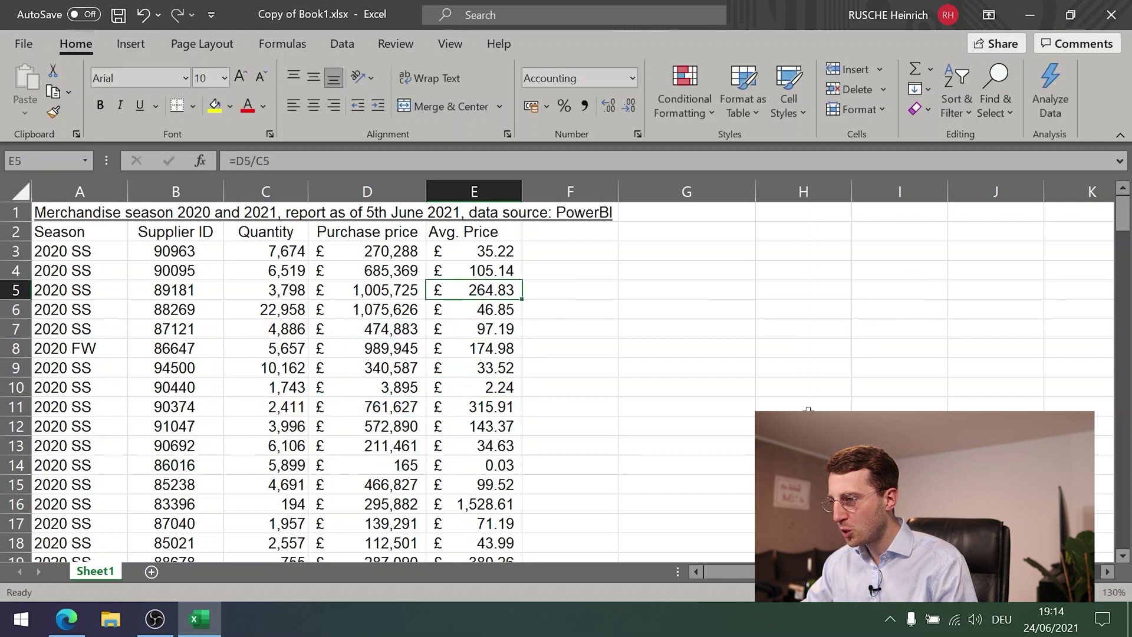
{"action": "key", "text": "F2"}
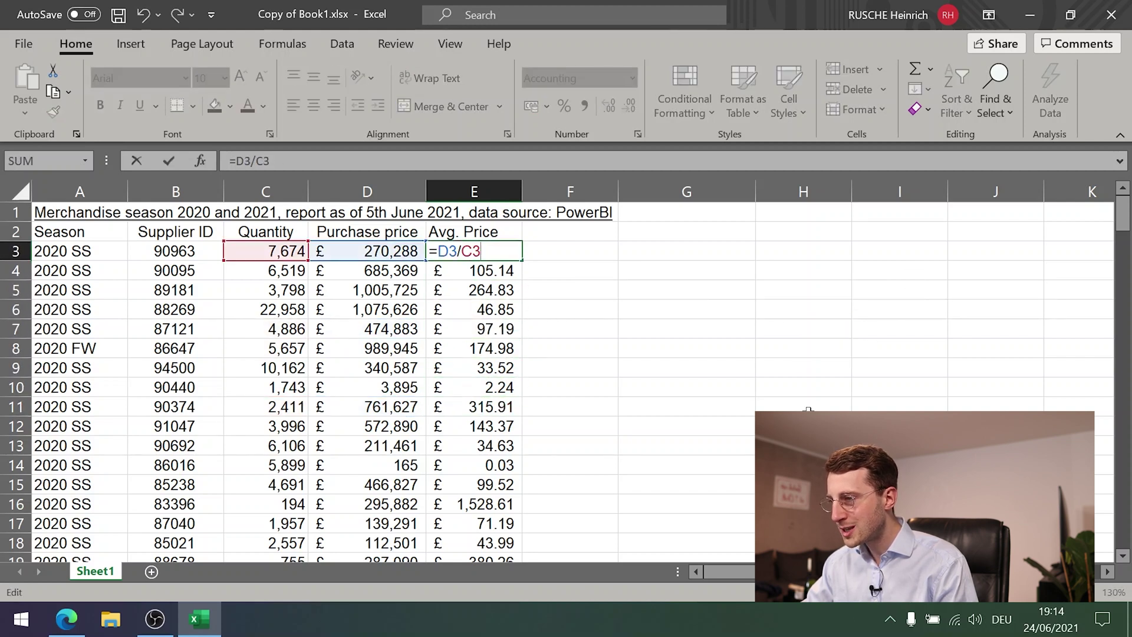
{"action": "key", "text": "Escape"}
{"action": "key", "text": "Down"}
{"action": "key", "text": "Down"}
{"action": "key", "text": "Down"}
{"action": "key", "text": "Down"}
{"action": "key", "text": "Down"}
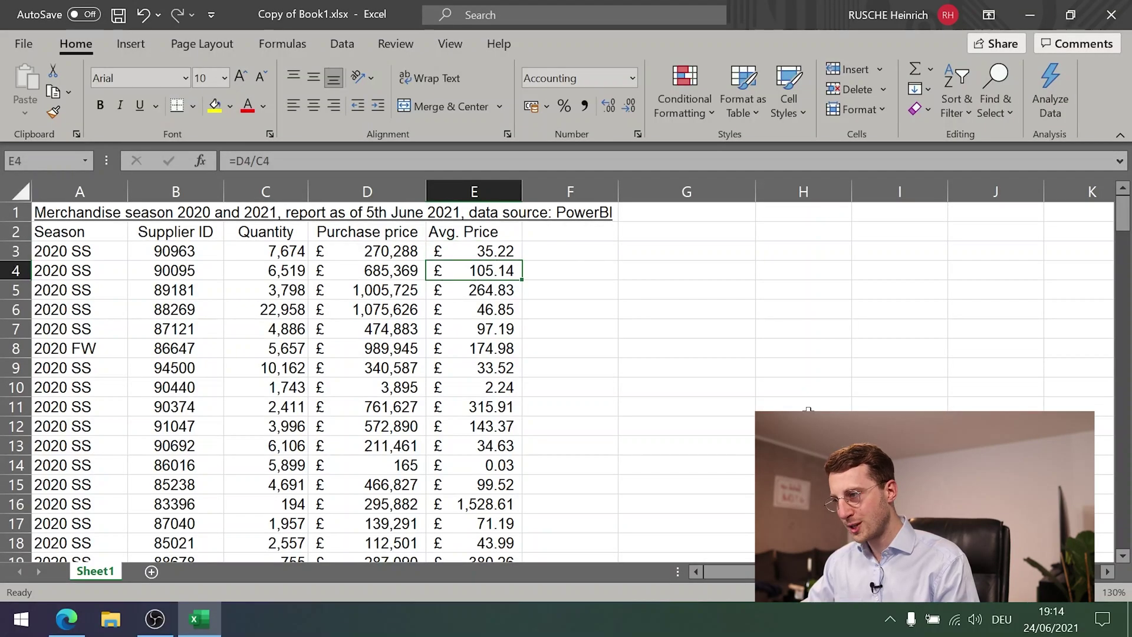
{"action": "key", "text": "Down"}
{"action": "key", "text": "Down"}
{"action": "key", "text": "Down"}
{"action": "key", "text": "Down"}
{"action": "key", "text": "Down"}
{"action": "key", "text": "Down"}
{"action": "key", "text": "Down"}
{"action": "key", "text": "Down"}
{"action": "key", "text": "Down"}
{"action": "key", "text": "Down"}
{"action": "key", "text": "Down"}
{"action": "key", "text": "Down"}
{"action": "key", "text": "Down"}
{"action": "key", "text": "Down"}
{"action": "key", "text": "Down"}
{"action": "key", "text": "Down"}
{"action": "key", "text": "Down"}
{"action": "key", "text": "Down"}
{"action": "key", "text": "Down"}
{"action": "key", "text": "Down"}
{"action": "key", "text": "Down"}
{"action": "key", "text": "Down"}
{"action": "key", "text": "Down"}
{"action": "key", "text": "Down"}
{"action": "key", "text": "Down"}
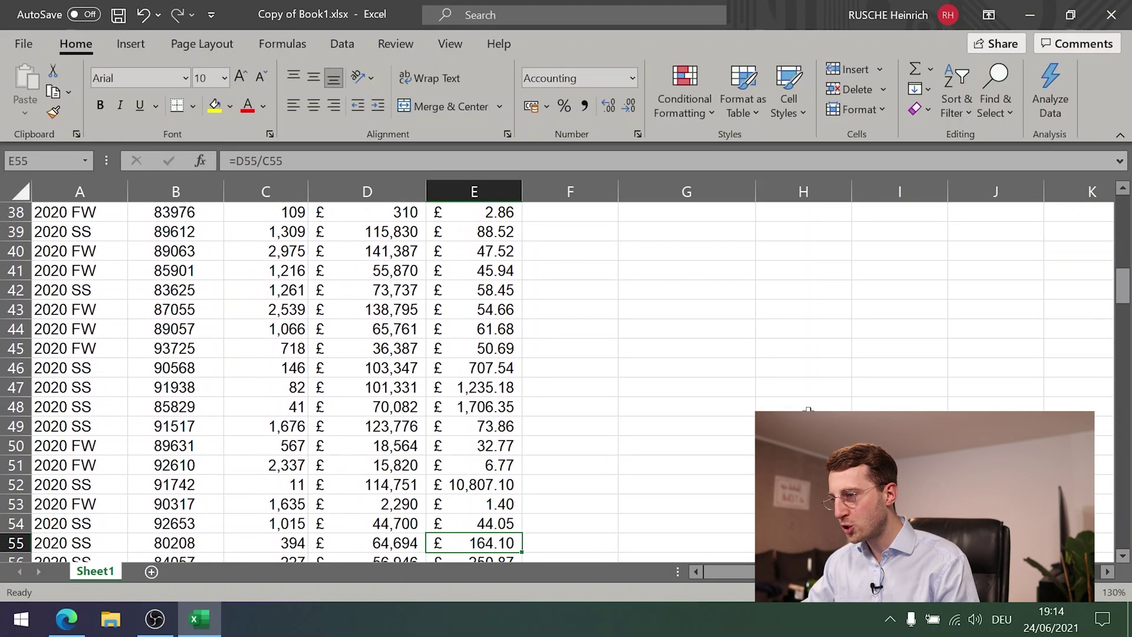
{"action": "key", "text": "Up"}
{"action": "key", "text": "Up"}
{"action": "key", "text": "Up"}
{"action": "key", "text": "Up"}
{"action": "key", "text": "Up"}
{"action": "key", "text": "Up"}
{"action": "key", "text": "Up"}
{"action": "key", "text": "Up"}
{"action": "key", "text": "Up"}
{"action": "key", "text": "Up"}
{"action": "key", "text": "Up"}
{"action": "key", "text": "Up"}
{"action": "key", "text": "Up"}
{"action": "key", "text": "Up"}
{"action": "key", "text": "Up"}
{"action": "key", "text": "Up"}
{"action": "key", "text": "Up"}
{"action": "key", "text": "Up"}
{"action": "key", "text": "Up"}
{"action": "key", "text": "Up"}
{"action": "key", "text": "Up"}
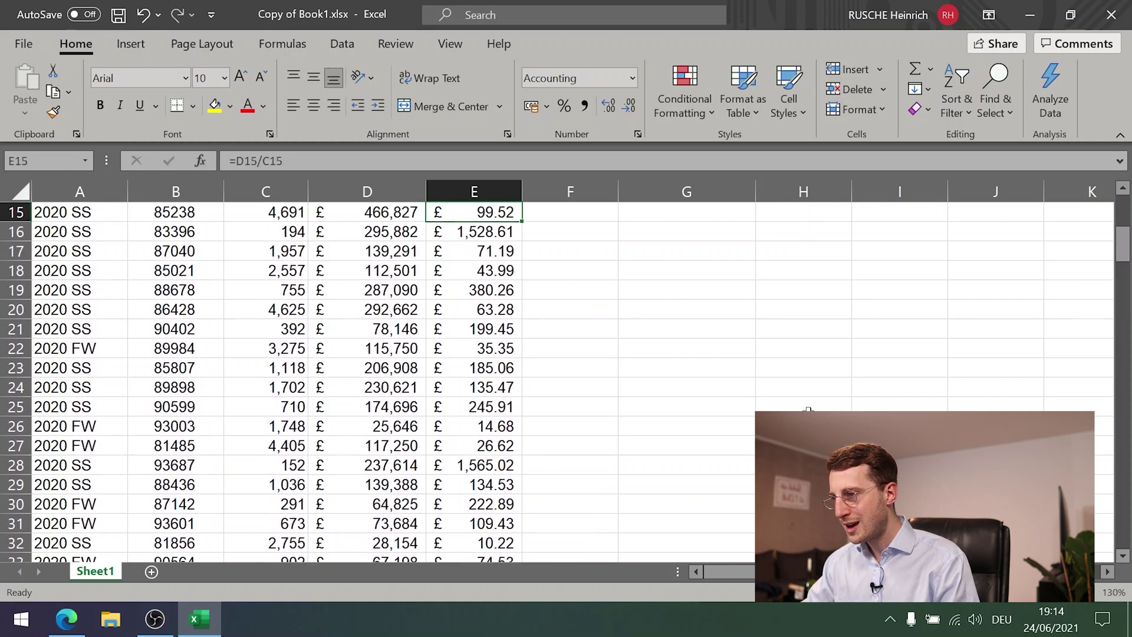
{"action": "key", "text": "Left"}
{"action": "key", "text": "Down"}
{"action": "key", "text": "Down"}
{"action": "key", "text": "Down"}
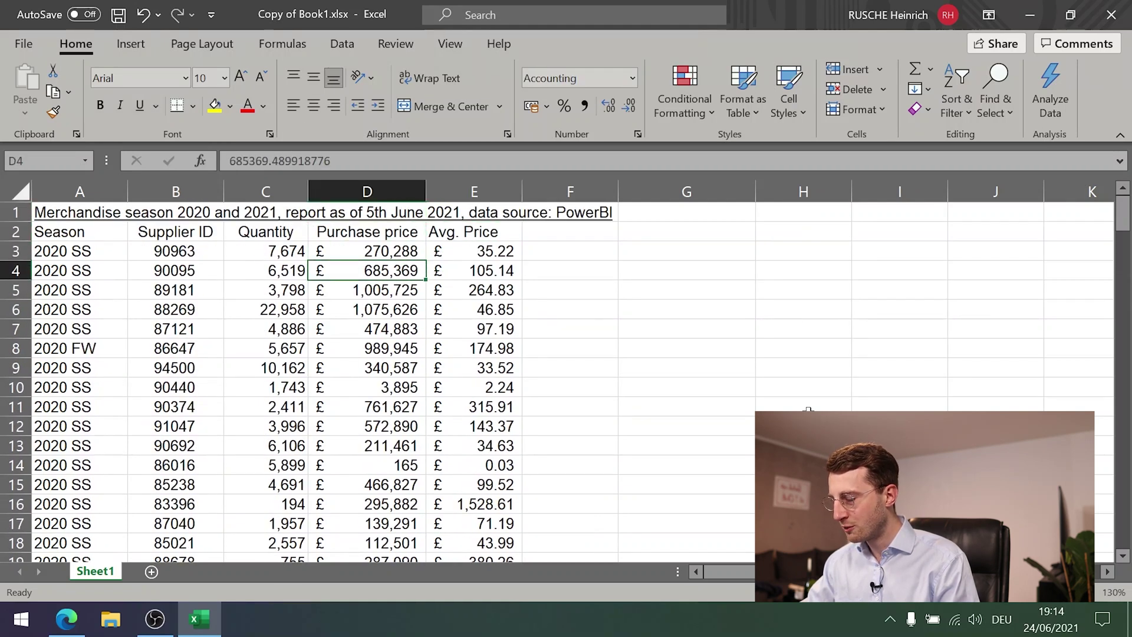
{"action": "type", "text": "10"}
{"action": "key", "text": "Return"}
{"action": "key", "text": "Up"}
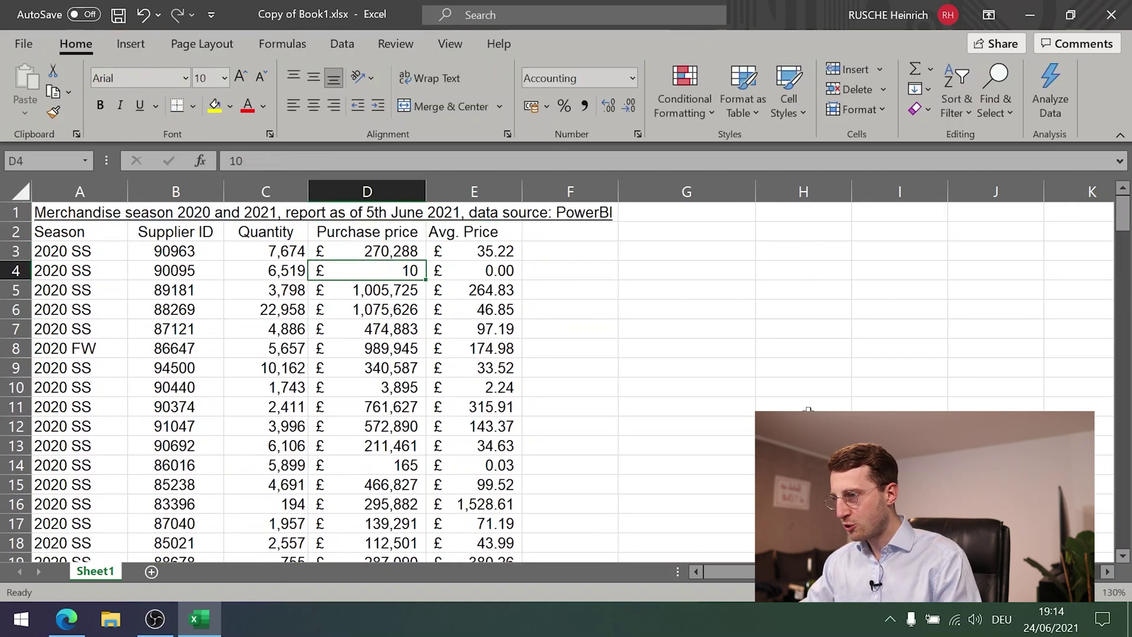
{"action": "key", "text": "Right"}
{"action": "key", "text": "ctrl+z"}
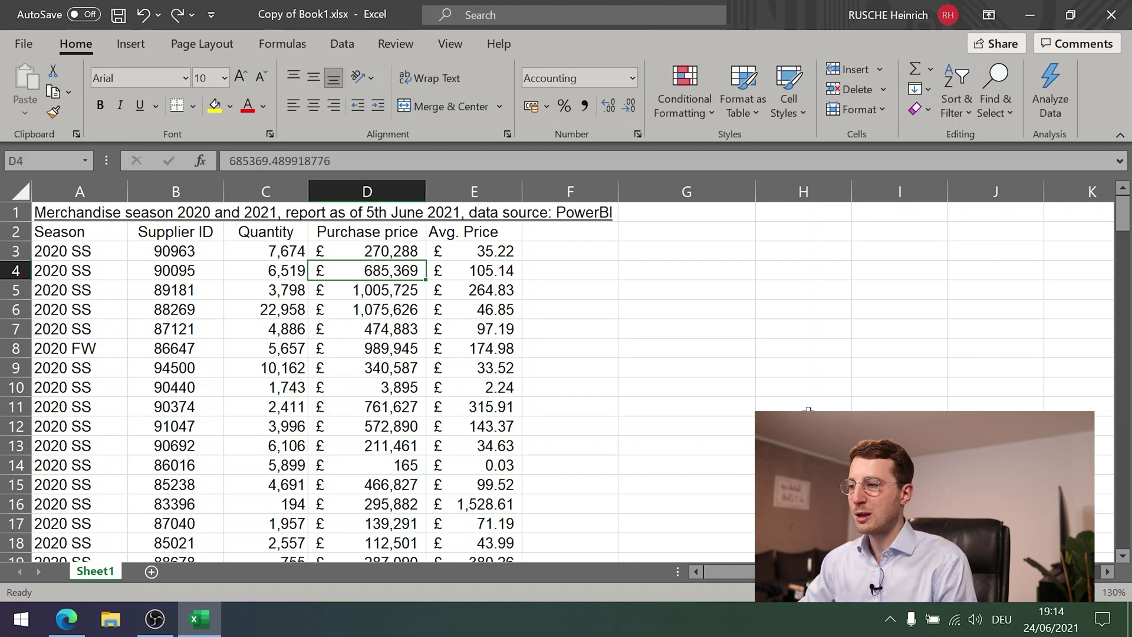
{"action": "key", "text": "Right"}
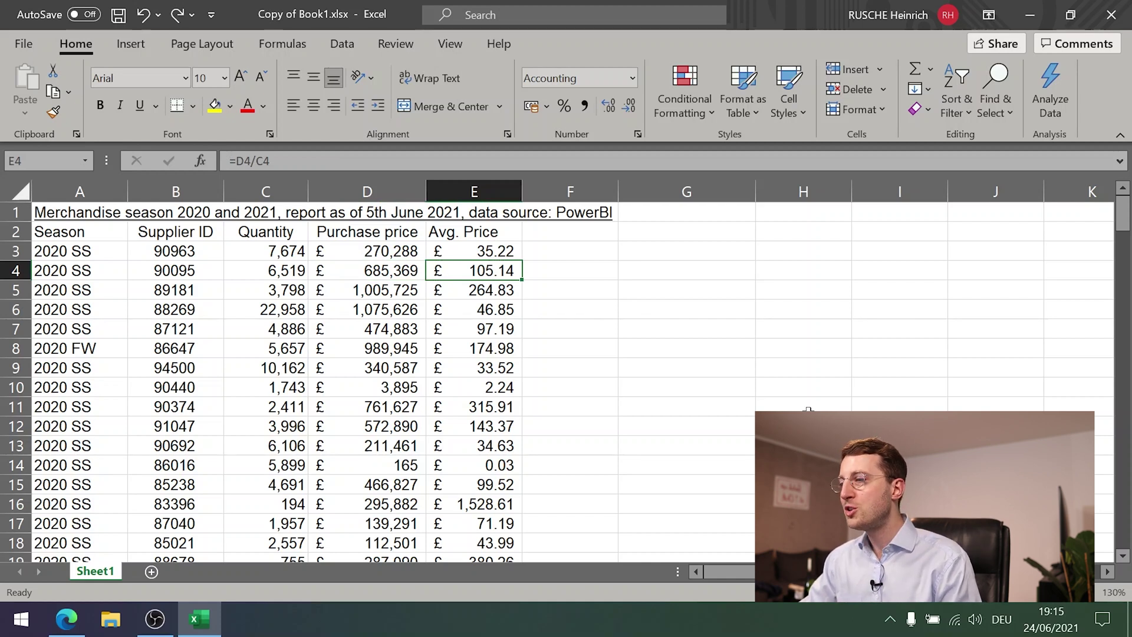
{"action": "key", "text": "Up"}
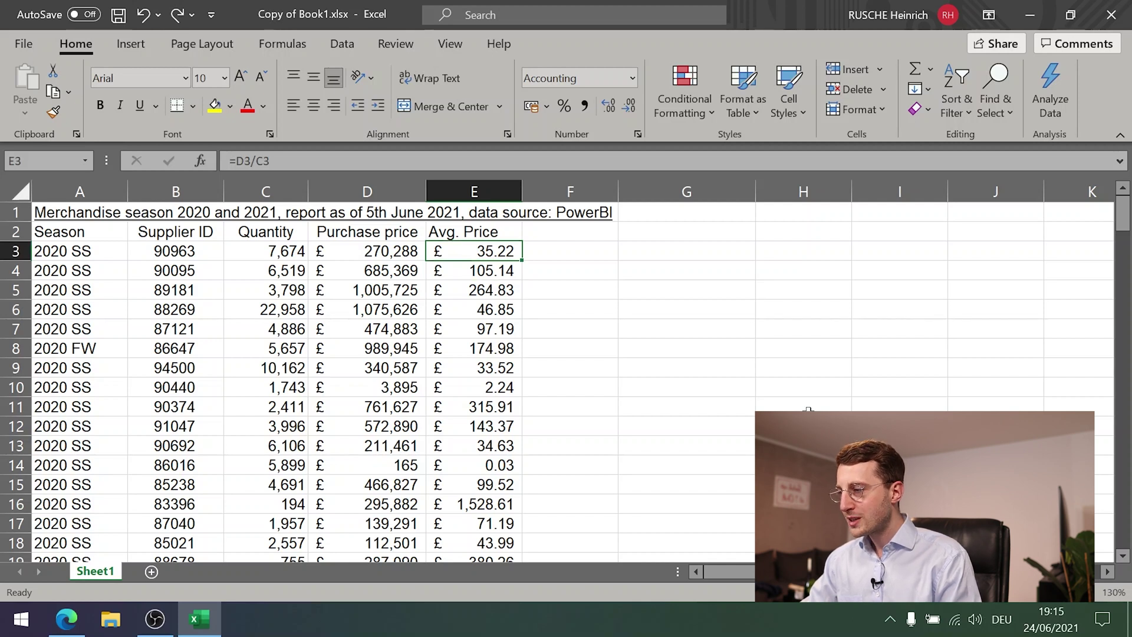
{"action": "key", "text": "ctrl+shift+Down"}
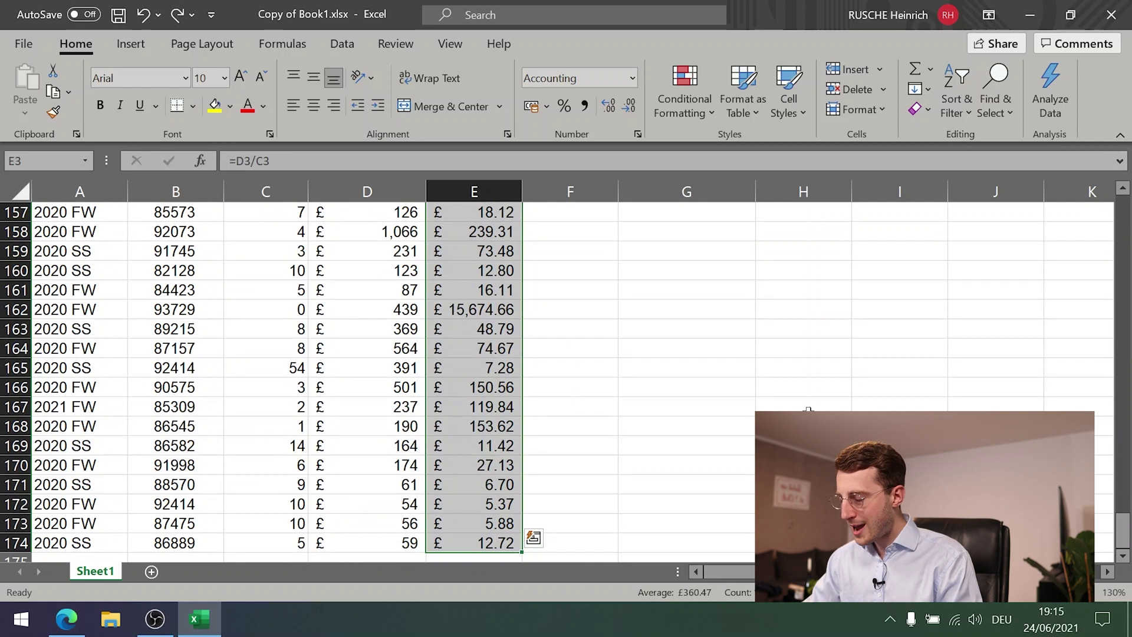
{"action": "key", "text": "ctrl+c"}
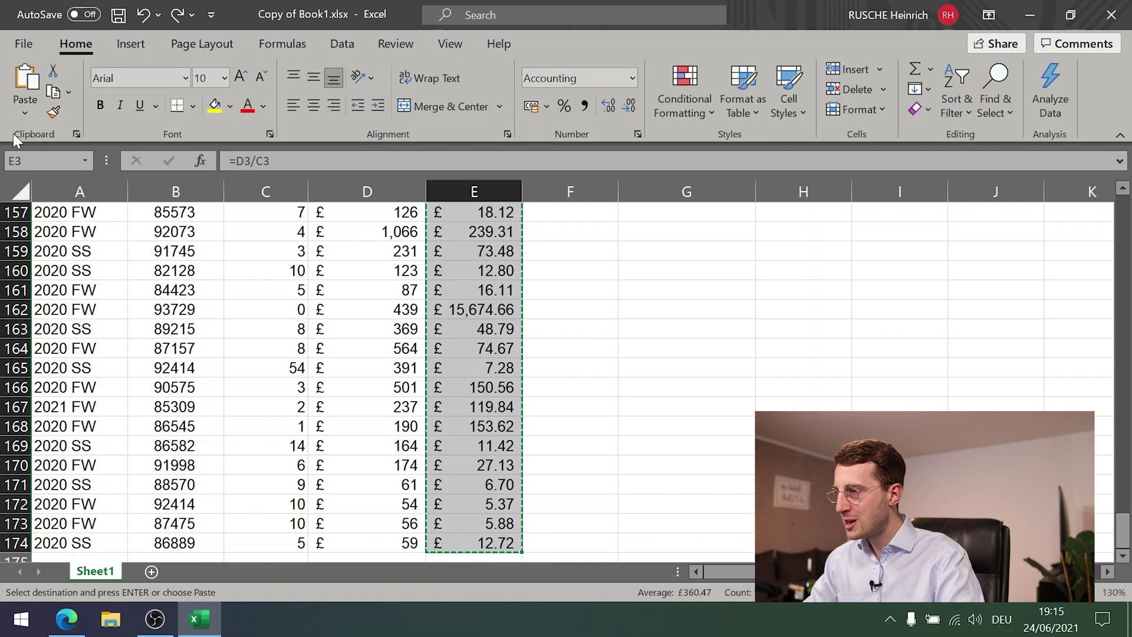
{"action": "left_click", "coordinate": [17, 108]}
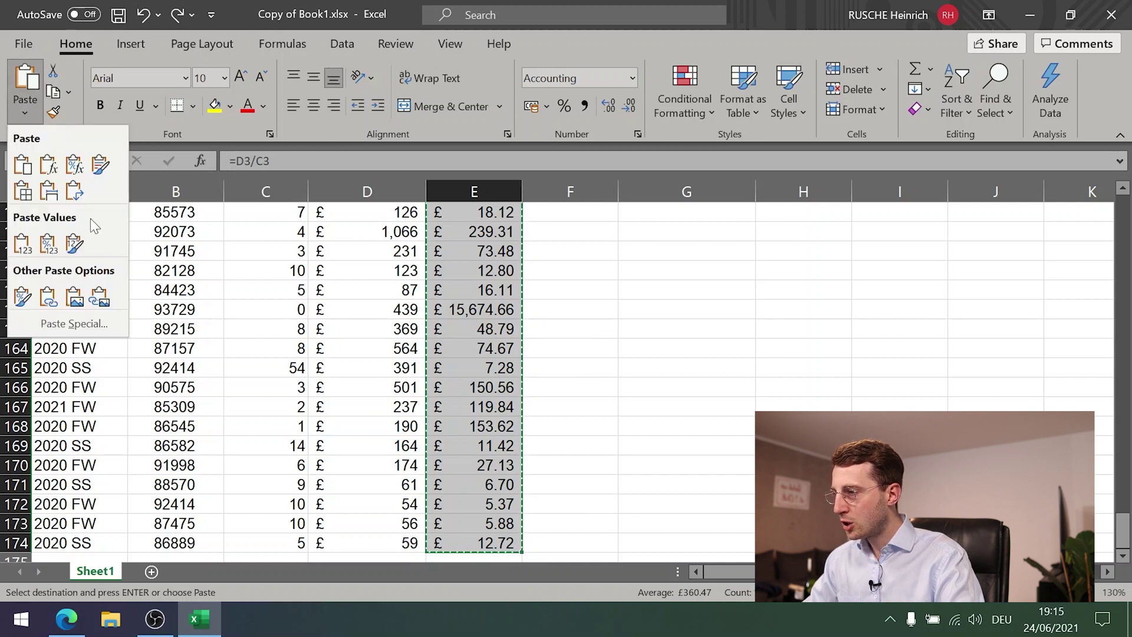
{"action": "left_click", "coordinate": [24, 243]}
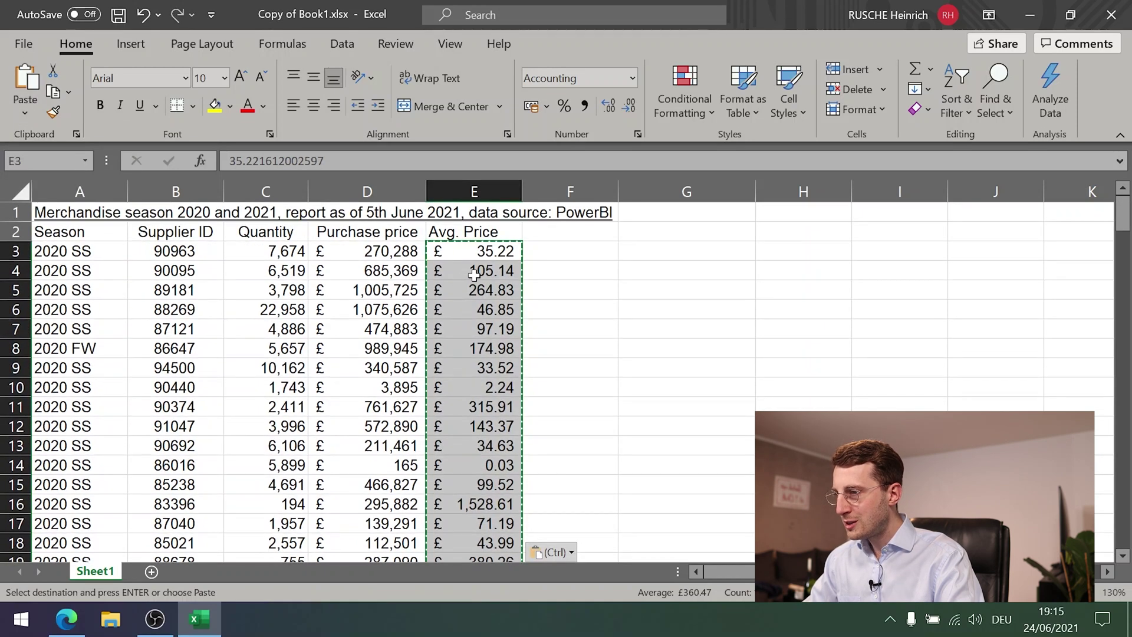
{"action": "left_click", "coordinate": [472, 252]}
{"action": "key", "text": "Down"}
{"action": "key", "text": "Down"}
{"action": "key", "text": "Down"}
{"action": "key", "text": "Down"}
{"action": "left_click", "coordinate": [472, 426]}
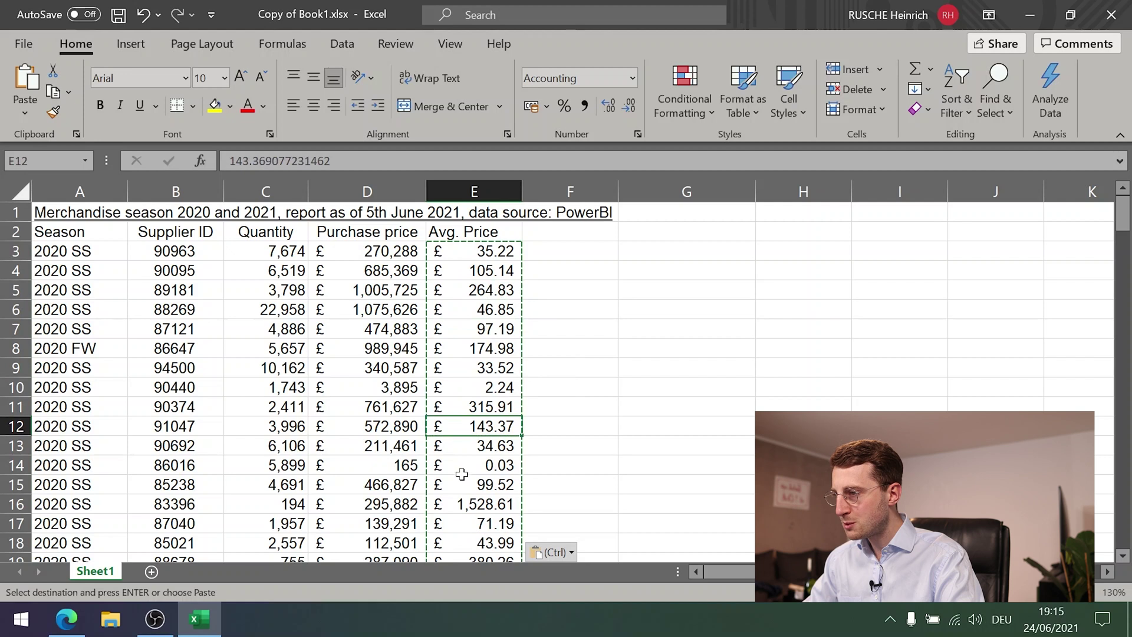
{"action": "left_click", "coordinate": [462, 328]}
{"action": "left_click", "coordinate": [455, 293]}
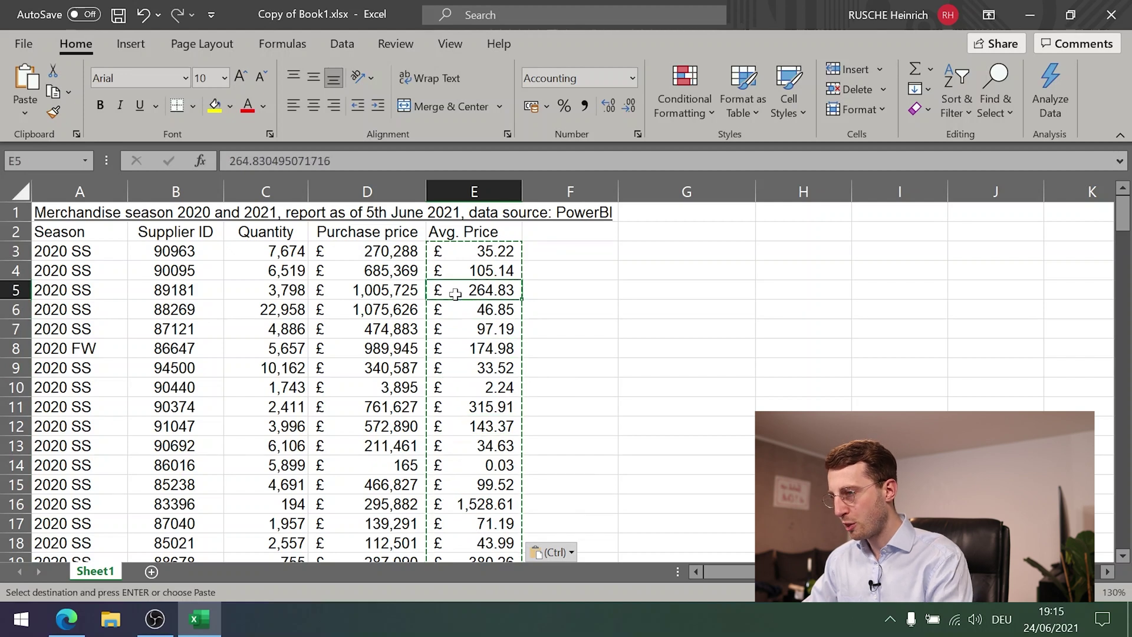
{"action": "key", "text": "ctrl+z"}
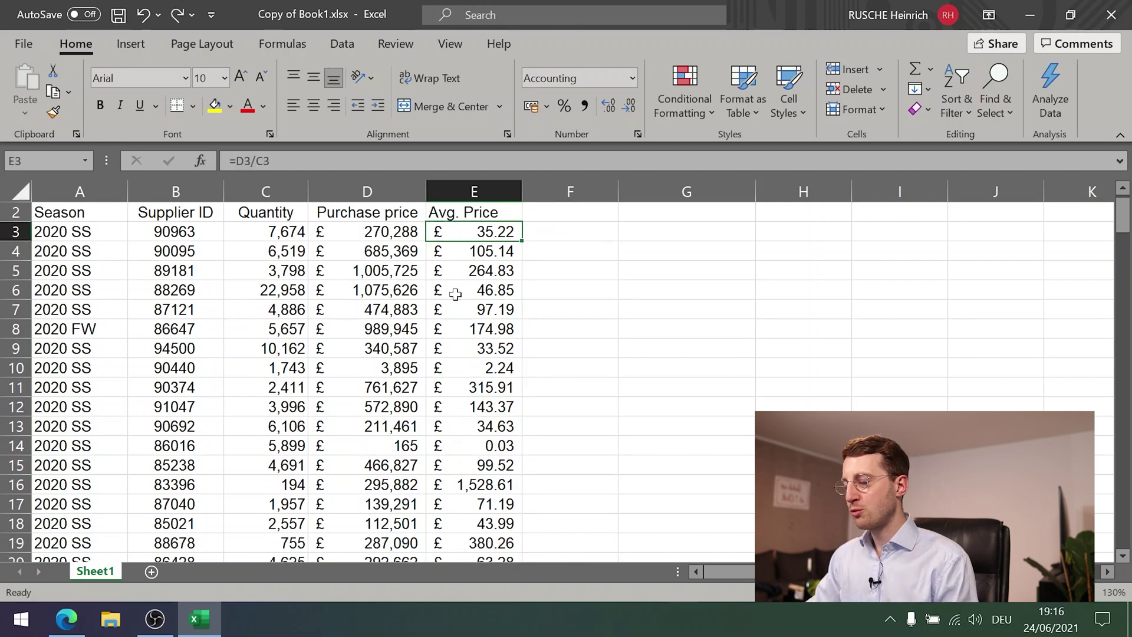
{"action": "key", "text": "ctrl+shift+Down"}
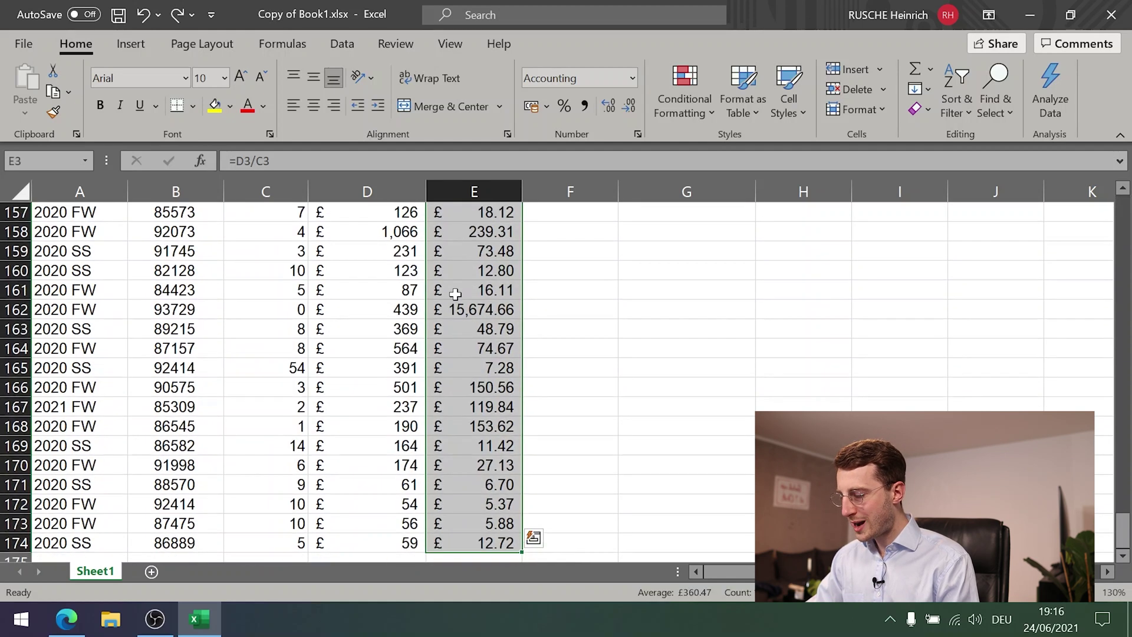
{"action": "key", "text": "ctrl+c"}
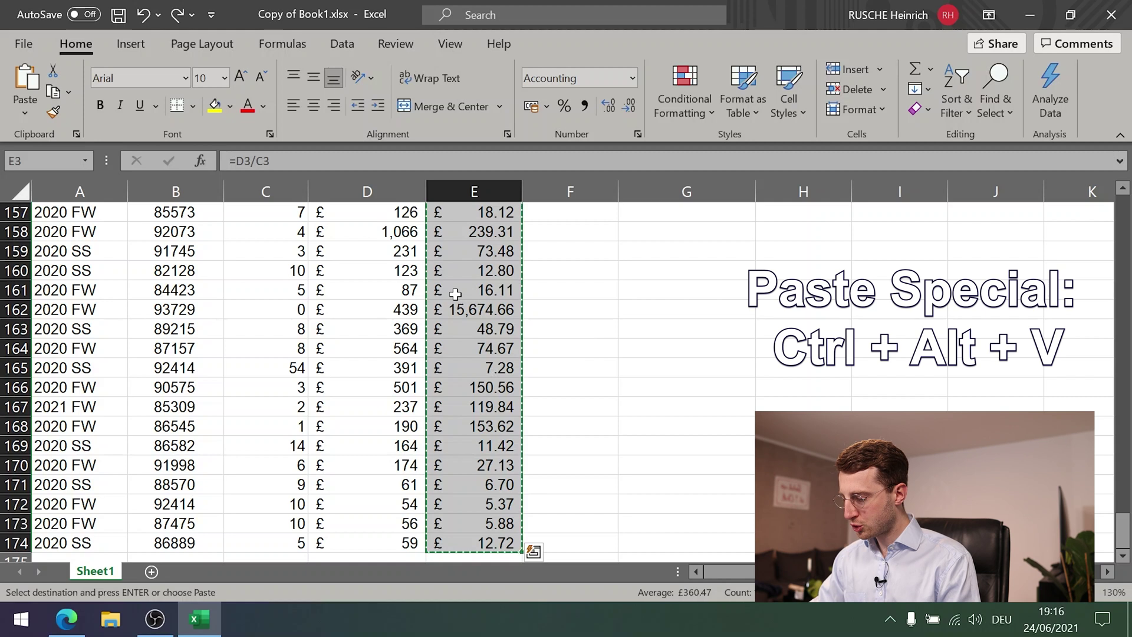
{"action": "key", "text": "ctrl+alt+v"}
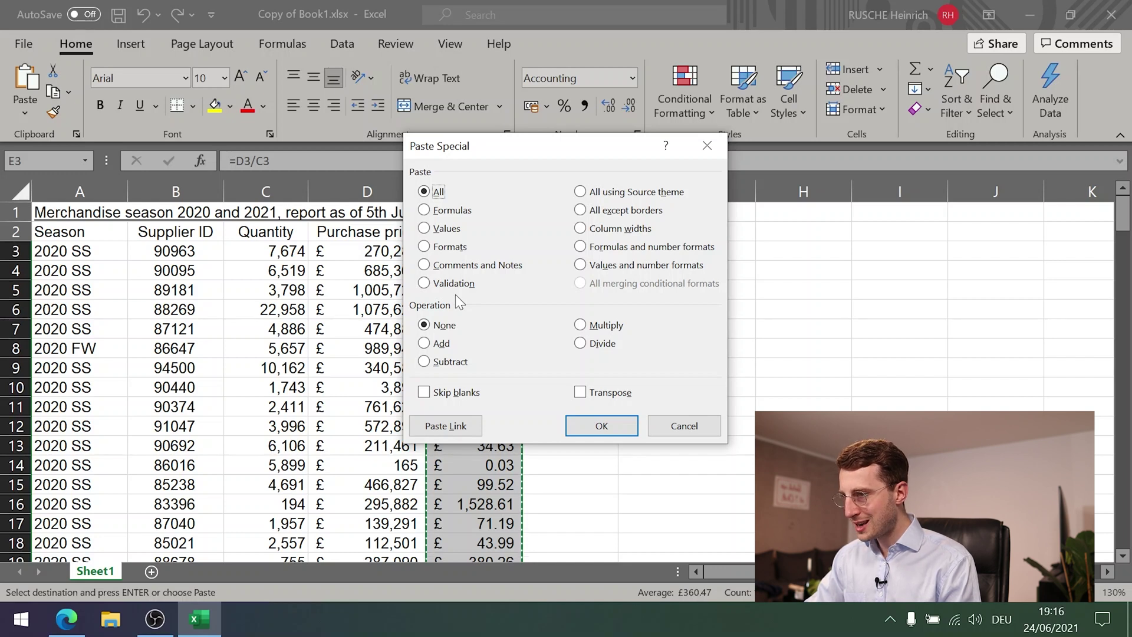
{"action": "key", "text": "v"}
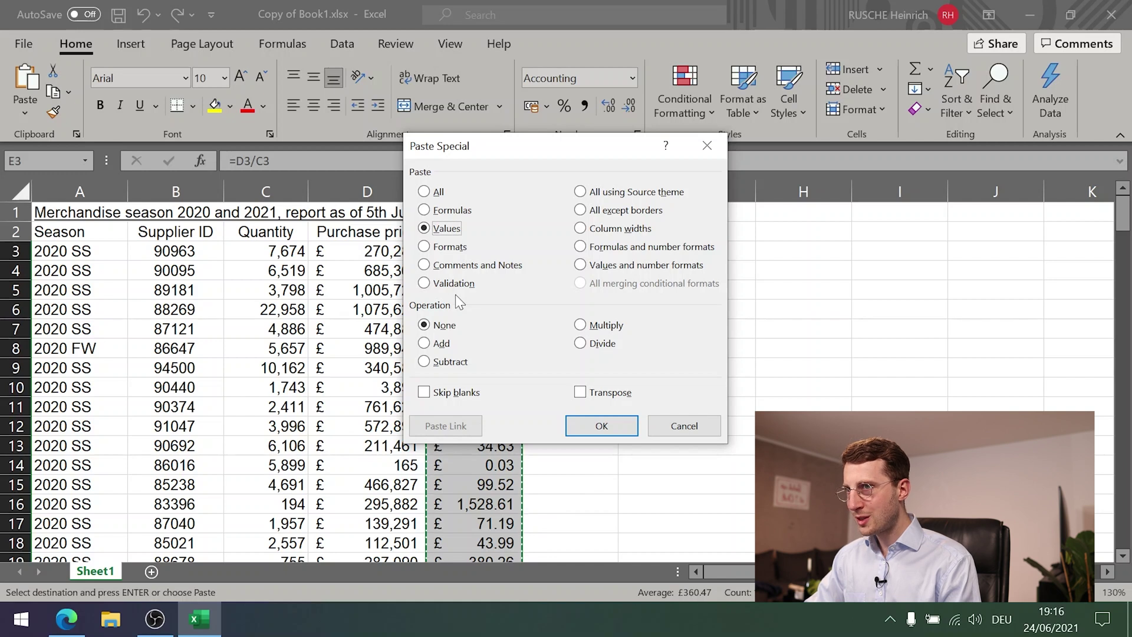
{"action": "key", "text": "Return"}
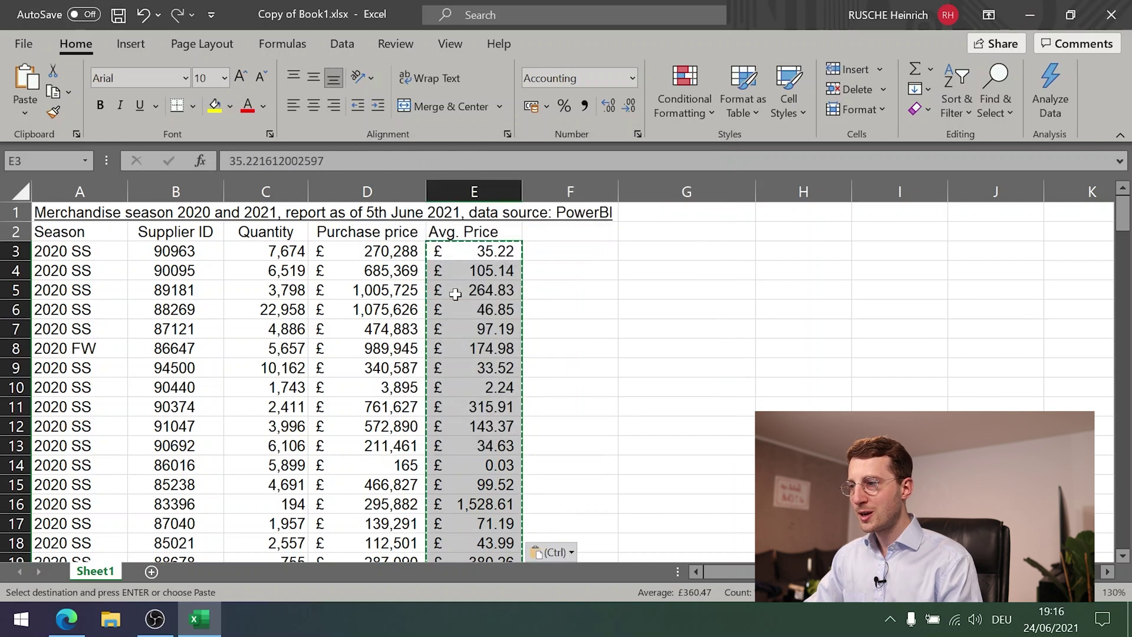
{"action": "key", "text": "Down"}
{"action": "key", "text": "Down"}
{"action": "key", "text": "Down"}
{"action": "key", "text": "Down"}
{"action": "key", "text": "Down"}
{"action": "key", "text": "Down"}
{"action": "key", "text": "Down"}
{"action": "key", "text": "Down"}
{"action": "key", "text": "Down"}
{"action": "key", "text": "Down"}
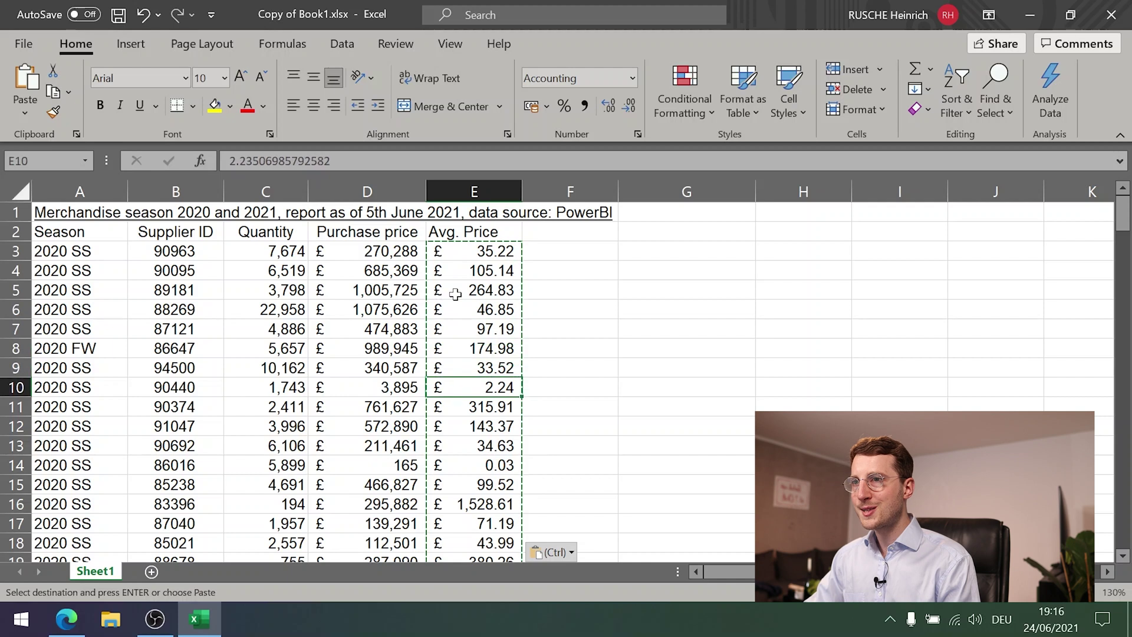
{"action": "key", "text": "ctrl+z"}
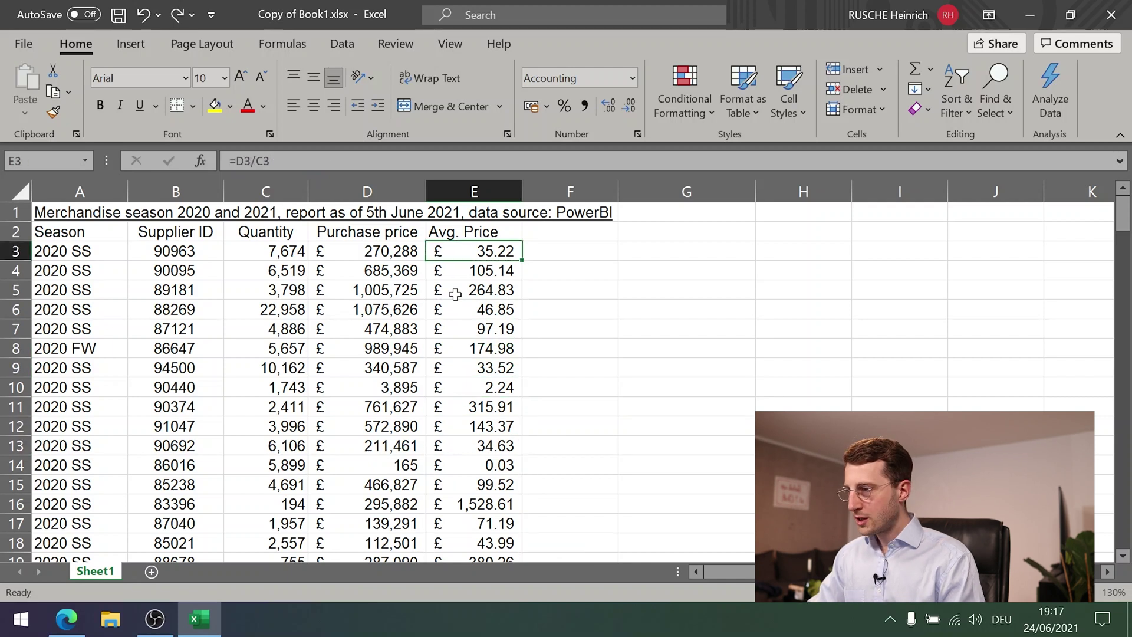
{"action": "key", "text": "ctrl+shift+Down"}
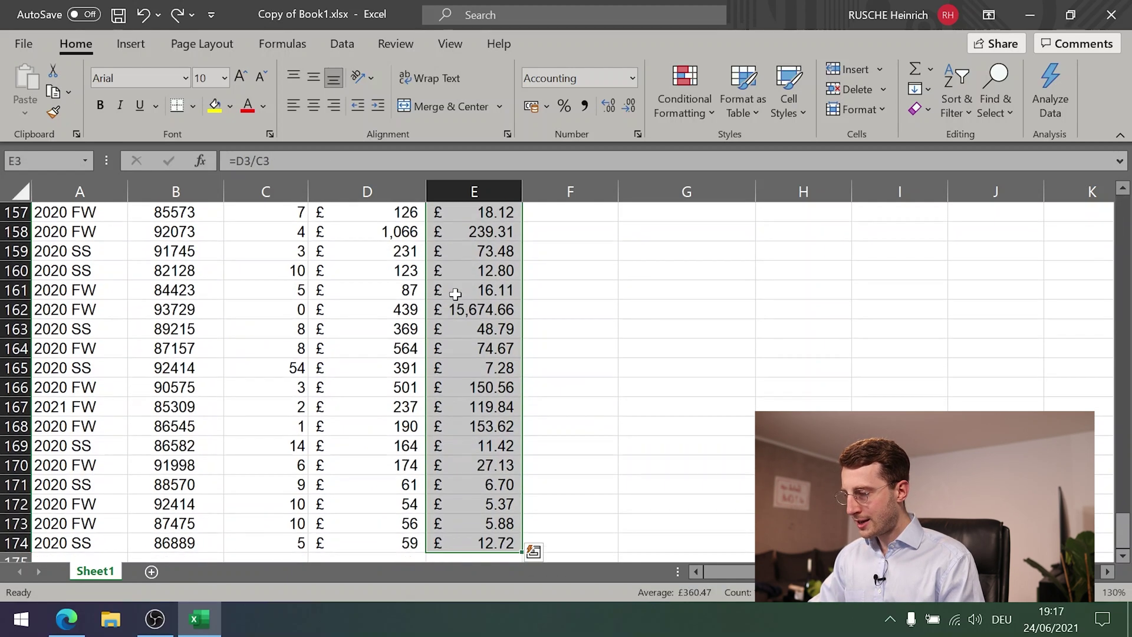
{"action": "key", "text": "ctrl+c"}
{"action": "key", "text": "ctrl+alt+v"}
{"action": "key", "text": "v"}
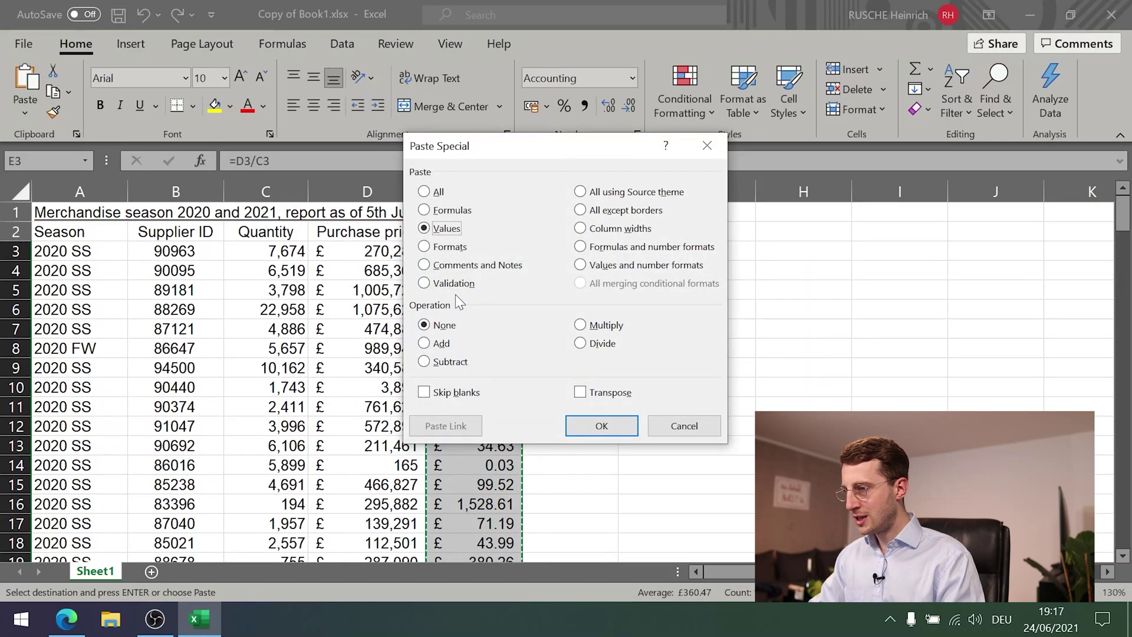
{"action": "key", "text": "Return"}
{"action": "key", "text": "Down"}
{"action": "key", "text": "Up"}
{"action": "key", "text": "Escape"}
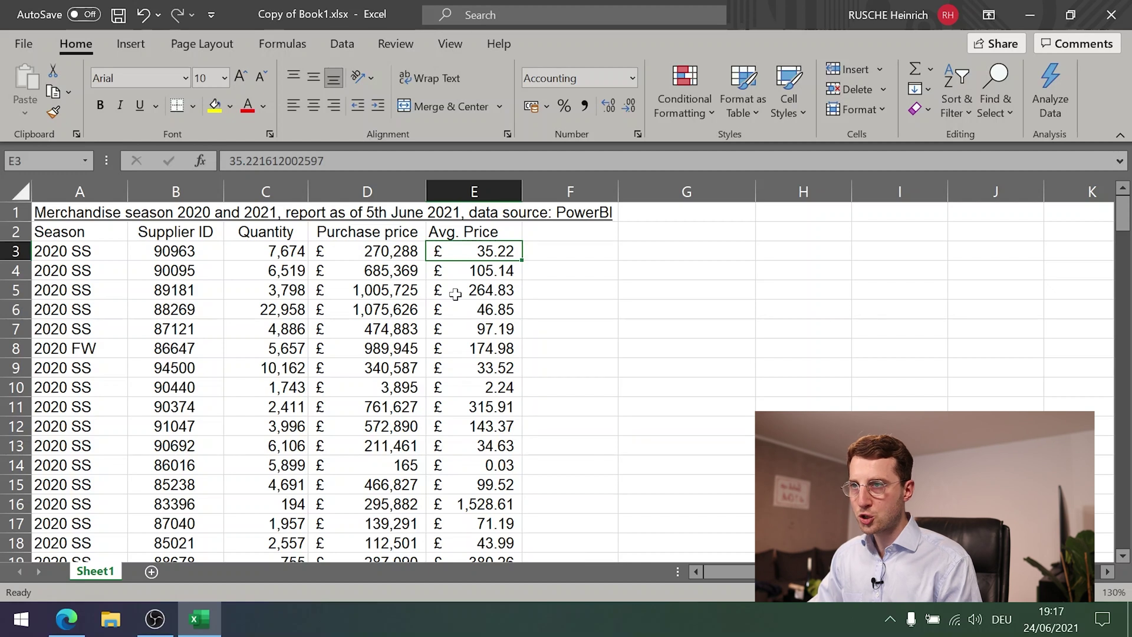
{"action": "key", "text": "ctrl+Left"}
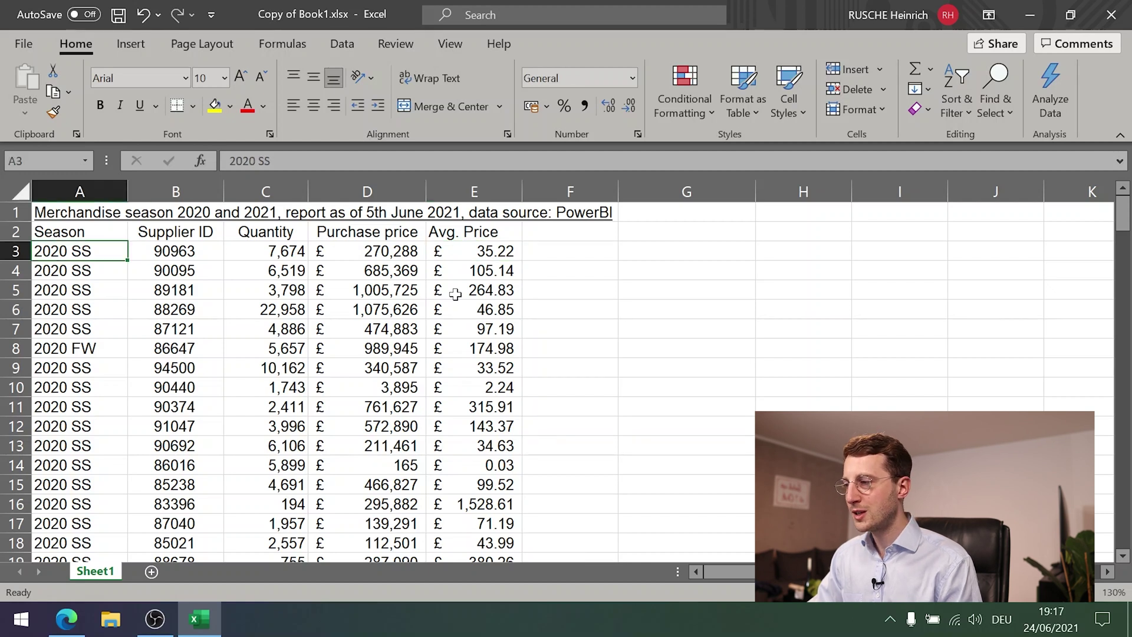
{"action": "key", "text": "ctrl+Down"}
{"action": "key", "text": "Right"}
{"action": "key", "text": "ctrl+Up"}
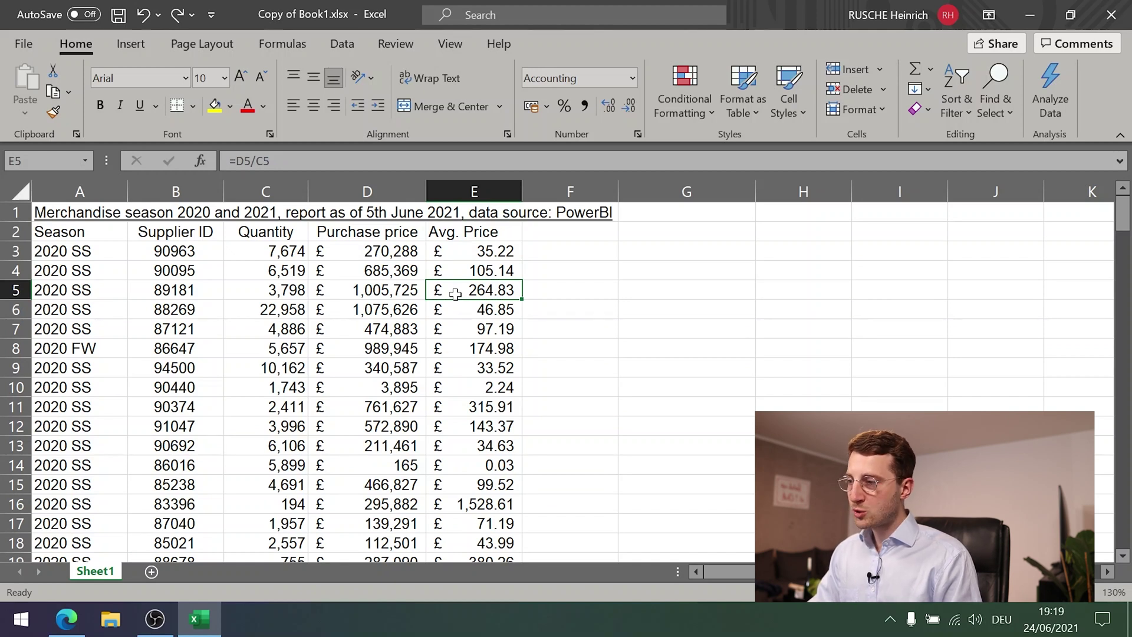
Add the heading 'Purchase price in GBP tsd' in F2
{"action": "key", "text": "Up"}
{"action": "key", "text": "Up"}
{"action": "key", "text": "Up"}
{"action": "key", "text": "Right"}
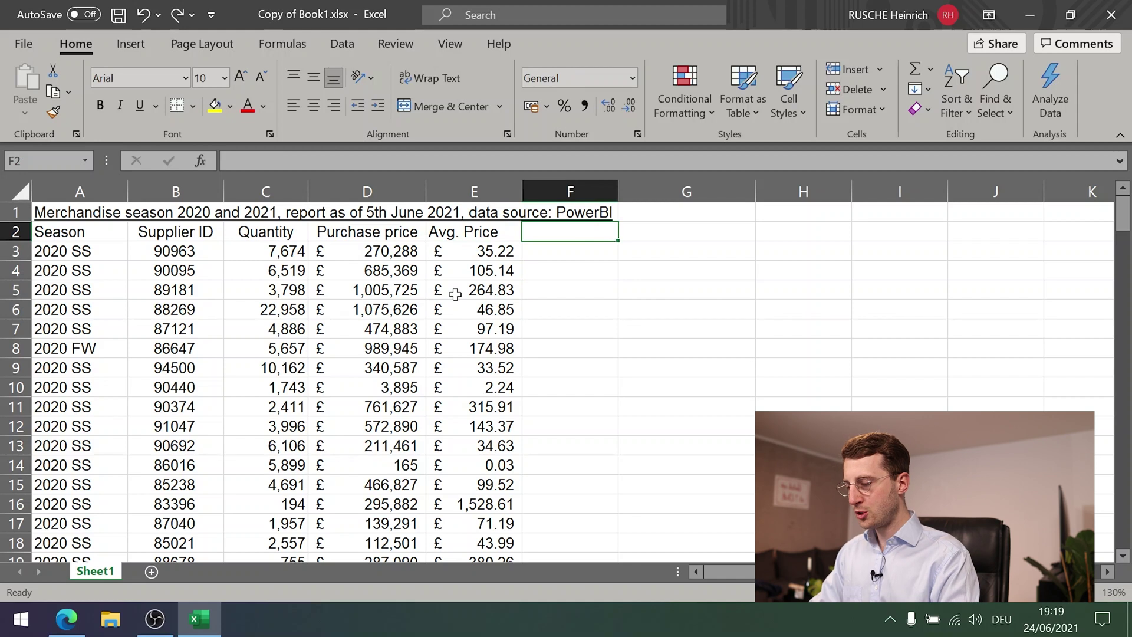
{"action": "type", "text": "P"}
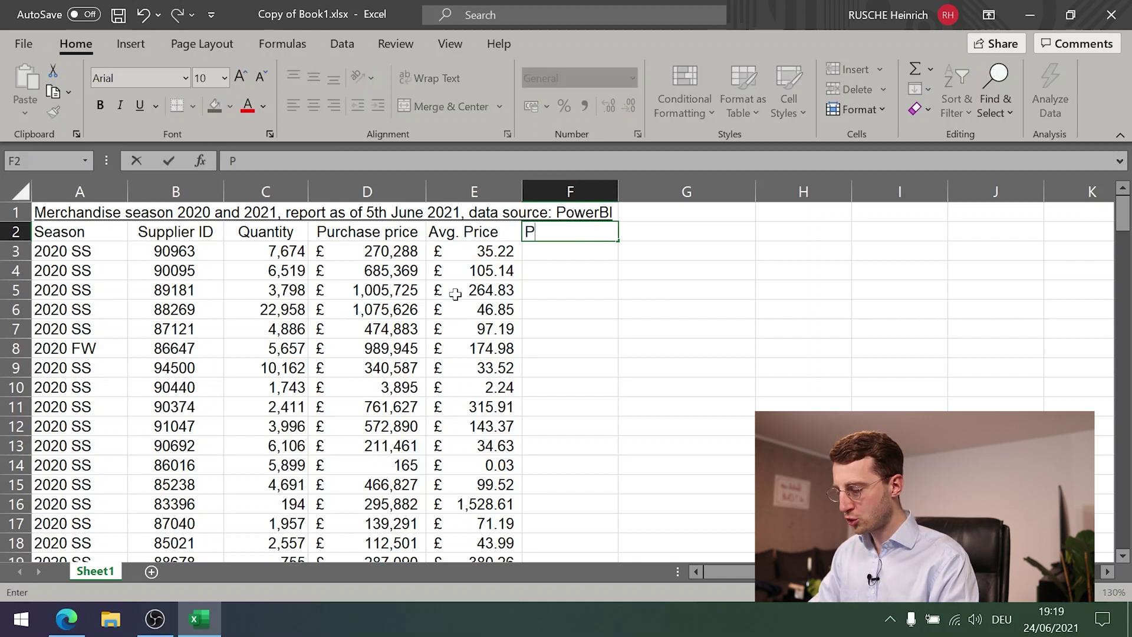
{"action": "type", "text": "urchase price"}
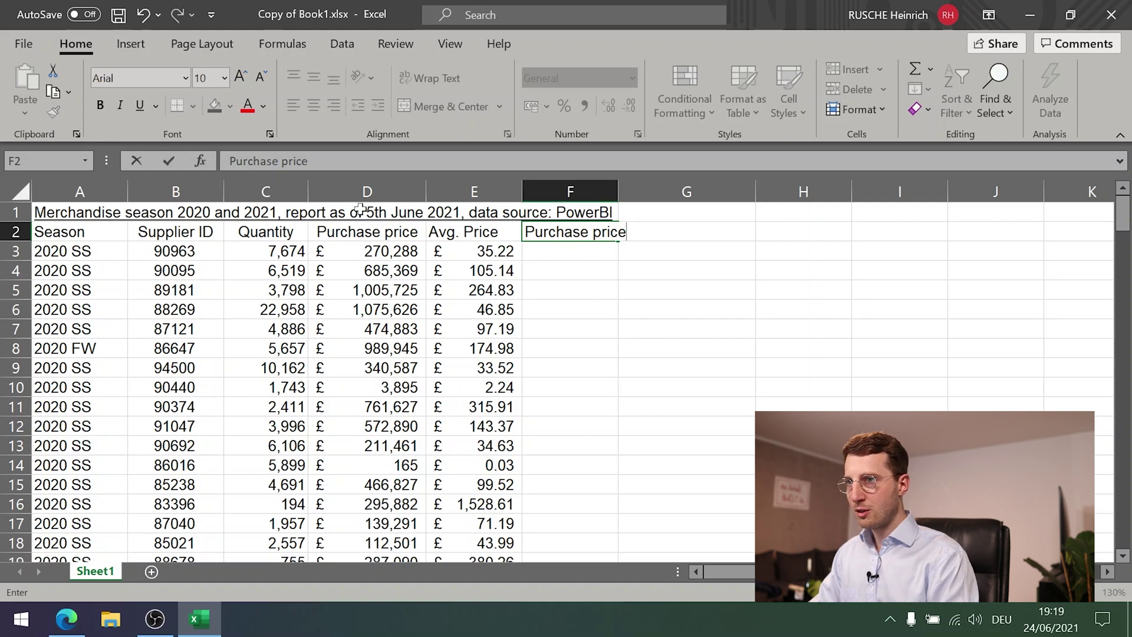
{"action": "type", "text": " in GB"}
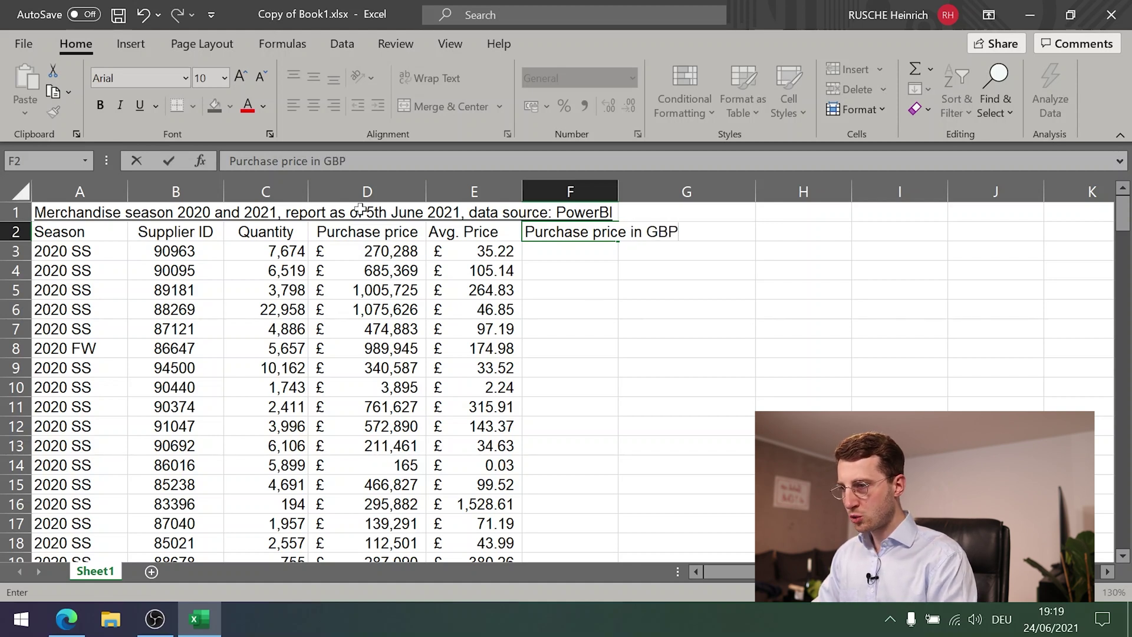
{"action": "type", "text": "P tsd"}
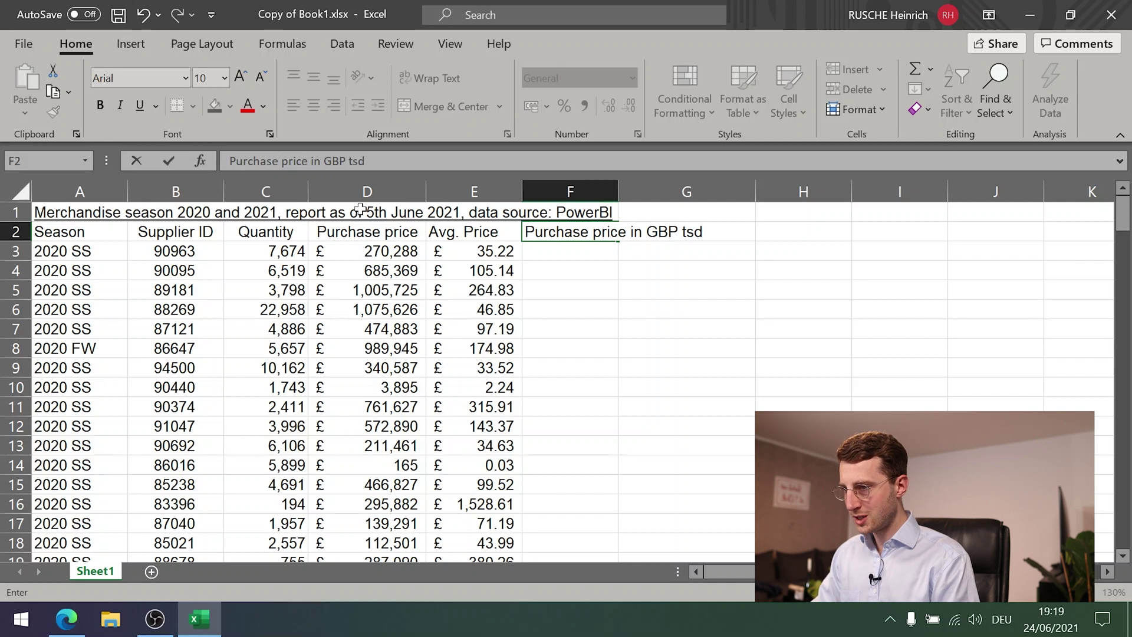
{"action": "key", "text": "Return"}
Enter the divisor 1000 in G1
{"action": "key", "text": "Up"}
{"action": "key", "text": "Right"}
{"action": "key", "text": "Up"}
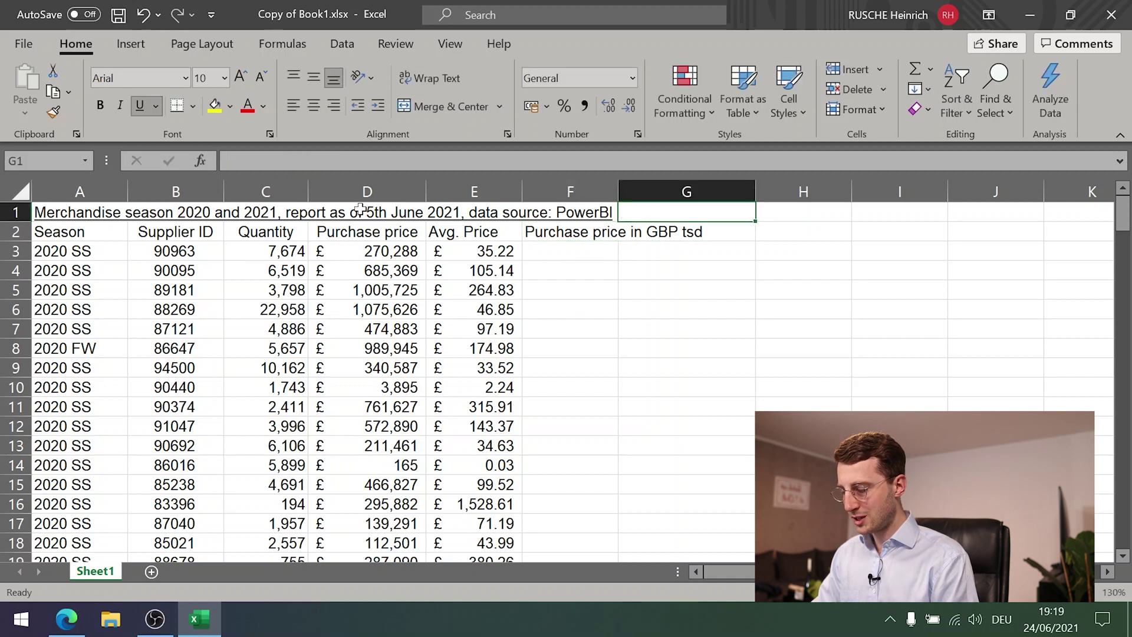
{"action": "type", "text": "100"}
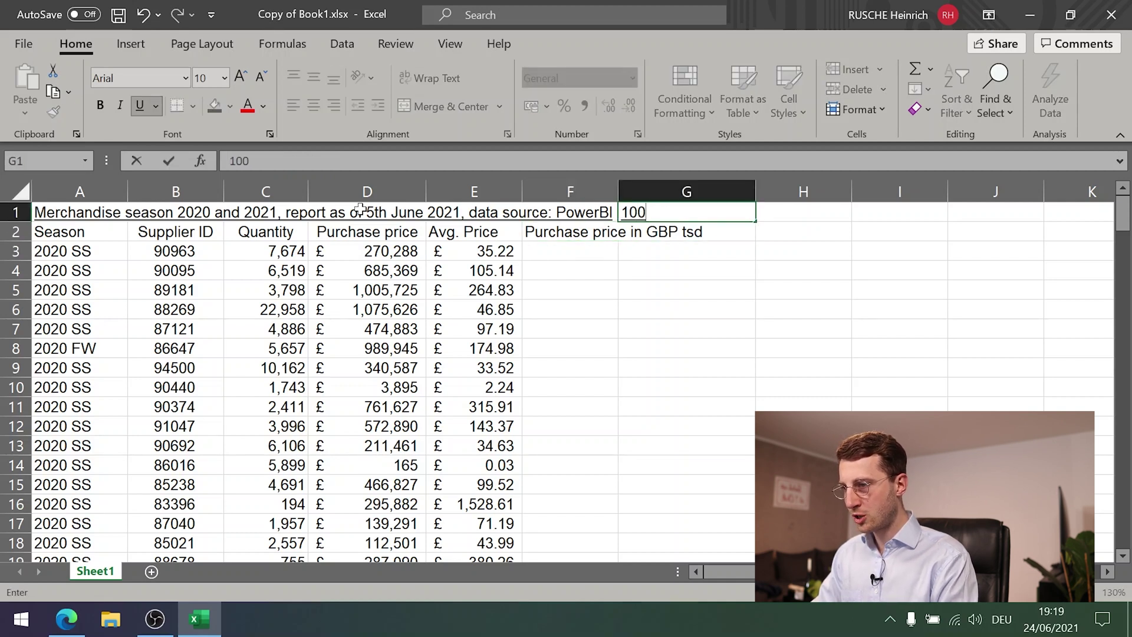
{"action": "type", "text": "0"}
{"action": "key", "text": "Return"}
{"action": "key", "text": "Up"}
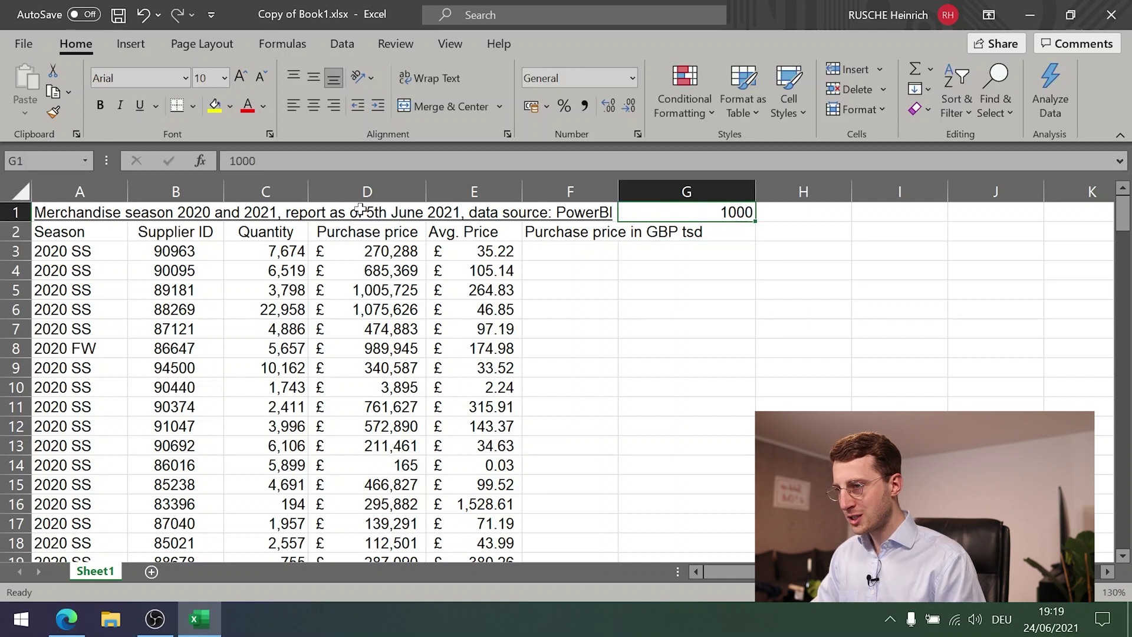
{"action": "key", "text": "Down"}
{"action": "key", "text": "Down"}
{"action": "key", "text": "Left"}
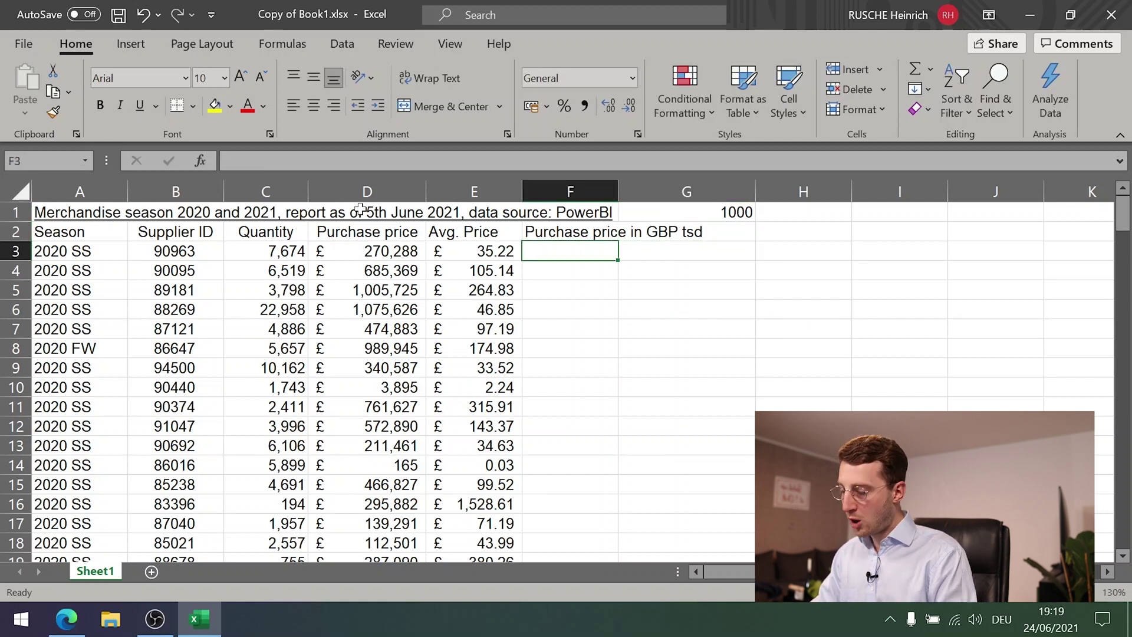
Enter the formula =D3/G1 in F3, giving £ 270.29
{"action": "type", "text": "="}
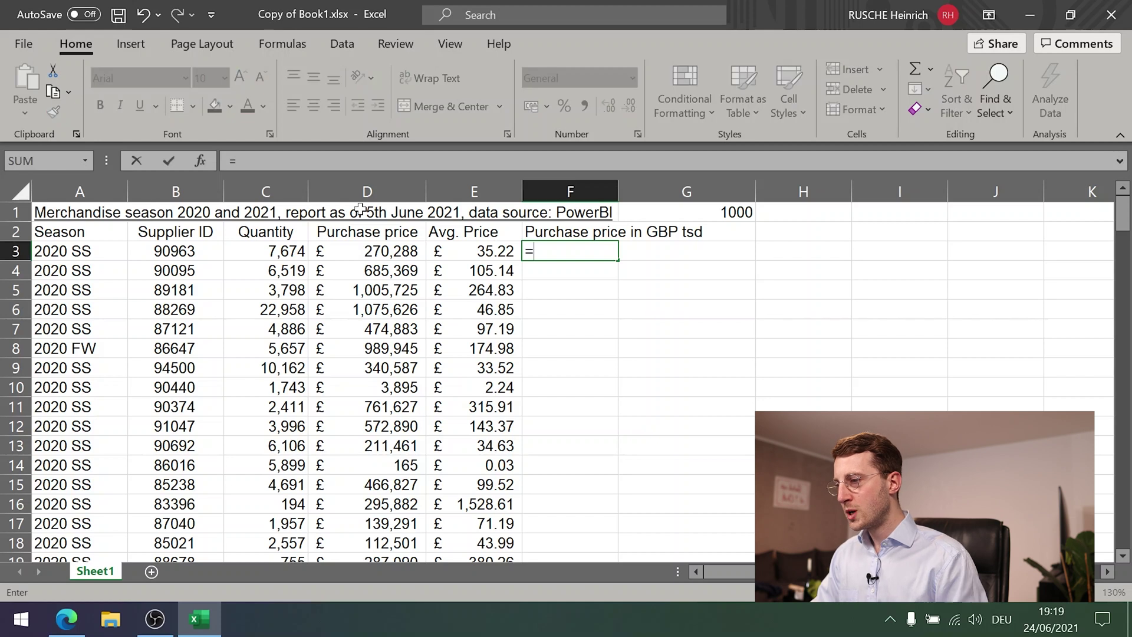
{"action": "key", "text": "Left"}
{"action": "key", "text": "Left"}
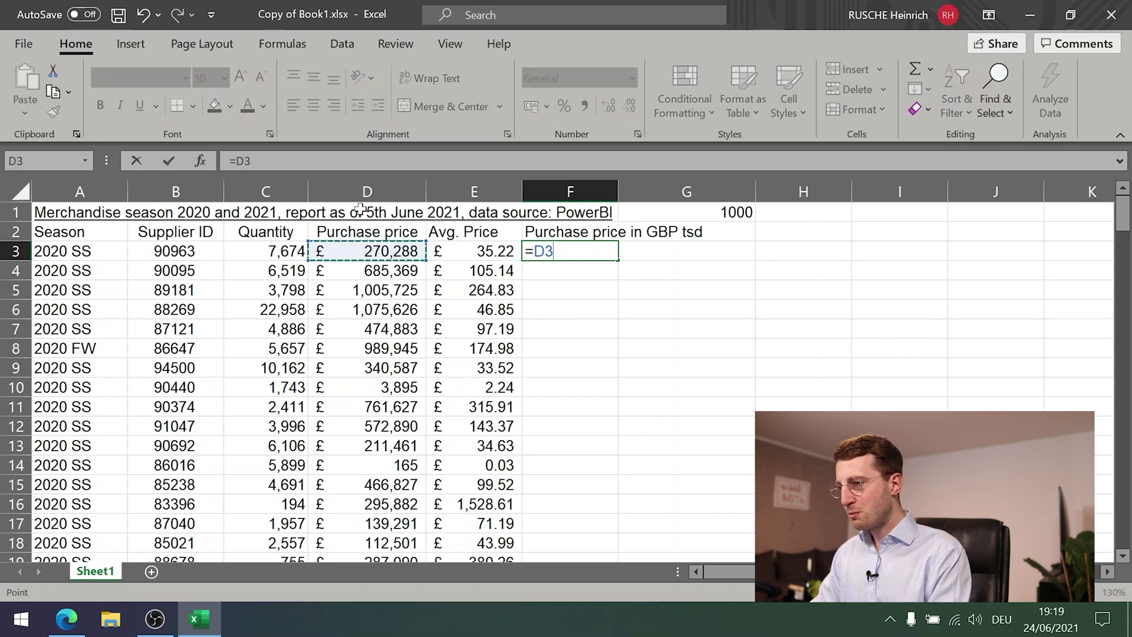
{"action": "type", "text": "/"}
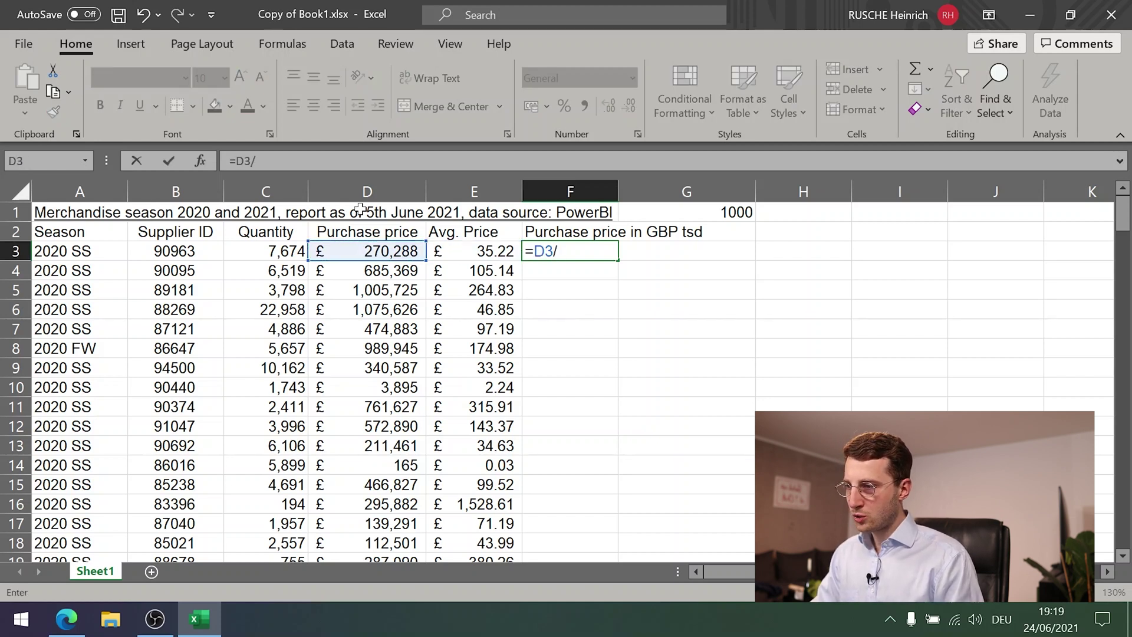
{"action": "key", "text": "Right"}
{"action": "key", "text": "Up"}
{"action": "key", "text": "Up"}
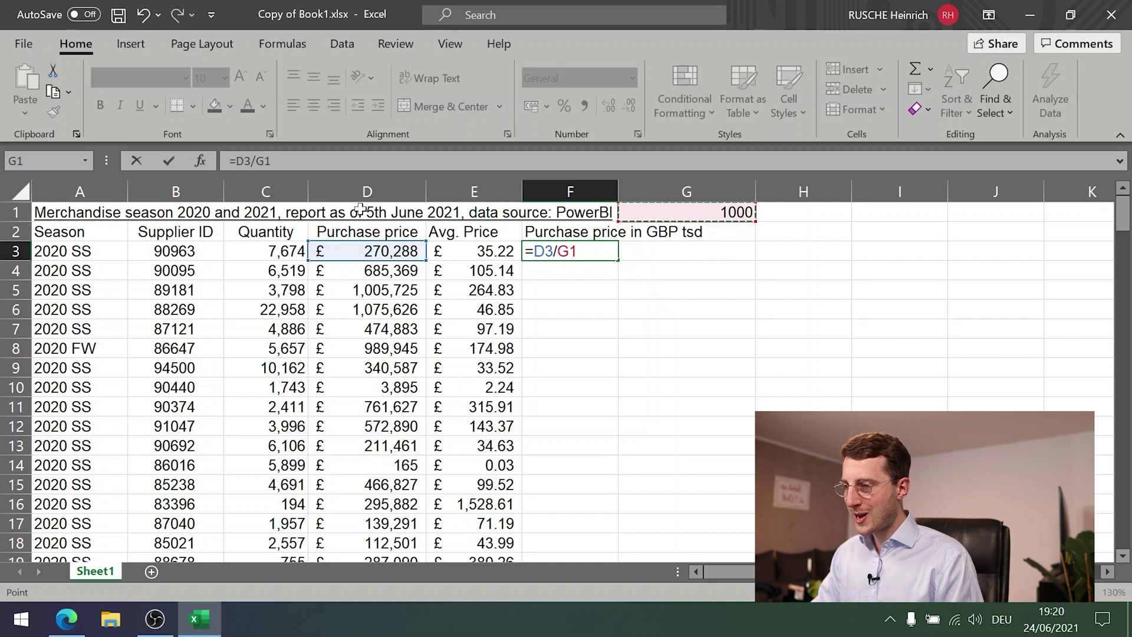
{"action": "key", "text": "Return"}
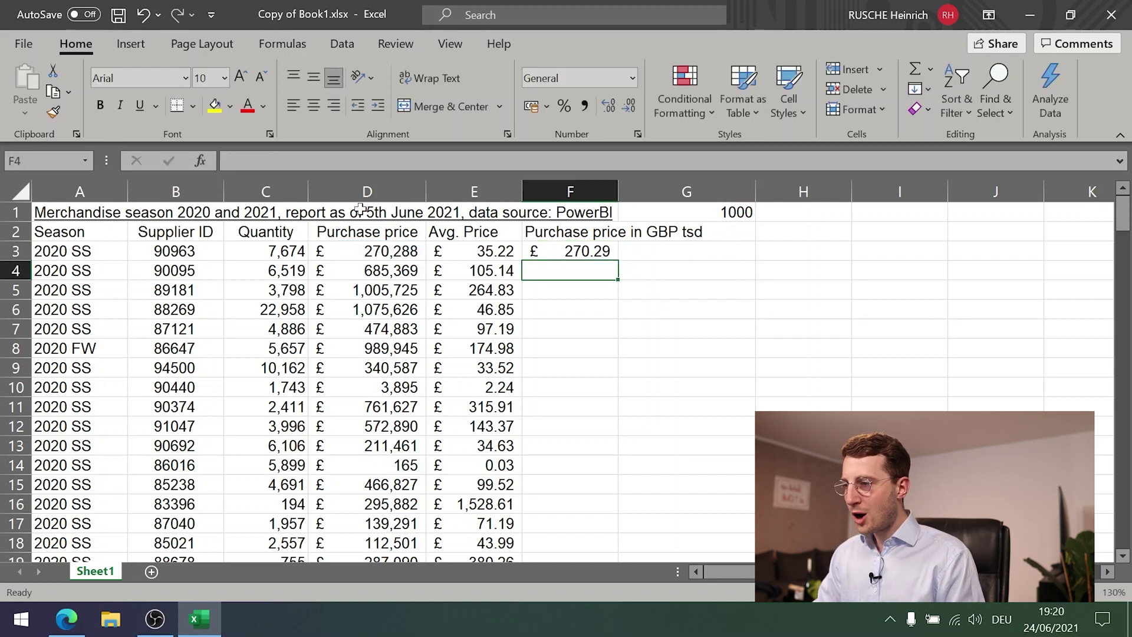
Copy F3's formula into F4 through F8, where it returns #DIV/0! errors
{"action": "key", "text": "Up"}
{"action": "key", "text": "ctrl+c"}
{"action": "key", "text": "Down"}
{"action": "key", "text": "ctrl+v"}
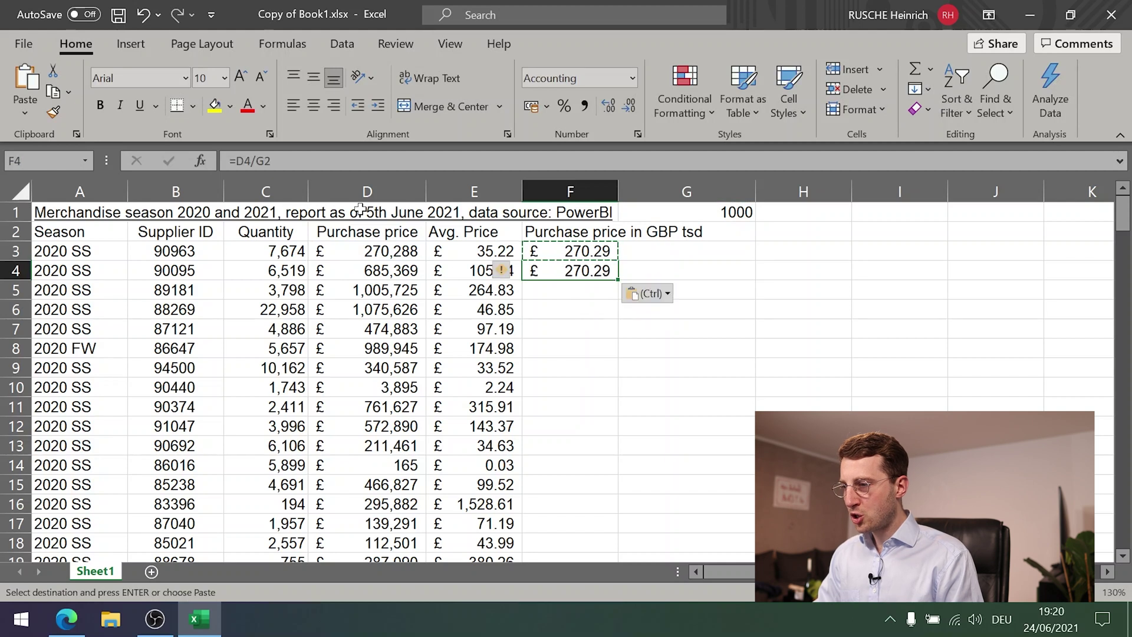
{"action": "key", "text": "Down"}
{"action": "key", "text": "ctrl+v"}
{"action": "key", "text": "Down"}
{"action": "key", "text": "ctrl+v"}
{"action": "key", "text": "Down"}
{"action": "key", "text": "ctrl+v"}
{"action": "key", "text": "Down"}
{"action": "key", "text": "ctrl+v"}
{"action": "key", "text": "Up"}
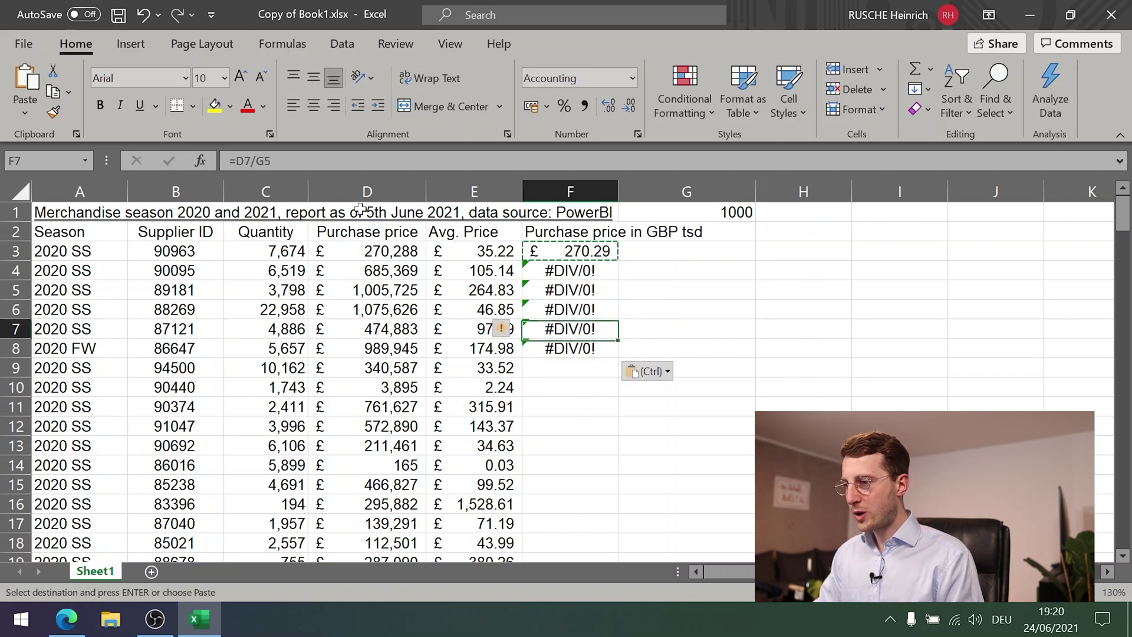
{"action": "key", "text": "Escape"}
Inspect the shifted references in the formulas in F3 through F8 without changing them
{"action": "key", "text": "Up"}
{"action": "key", "text": "Up"}
{"action": "key", "text": "Up"}
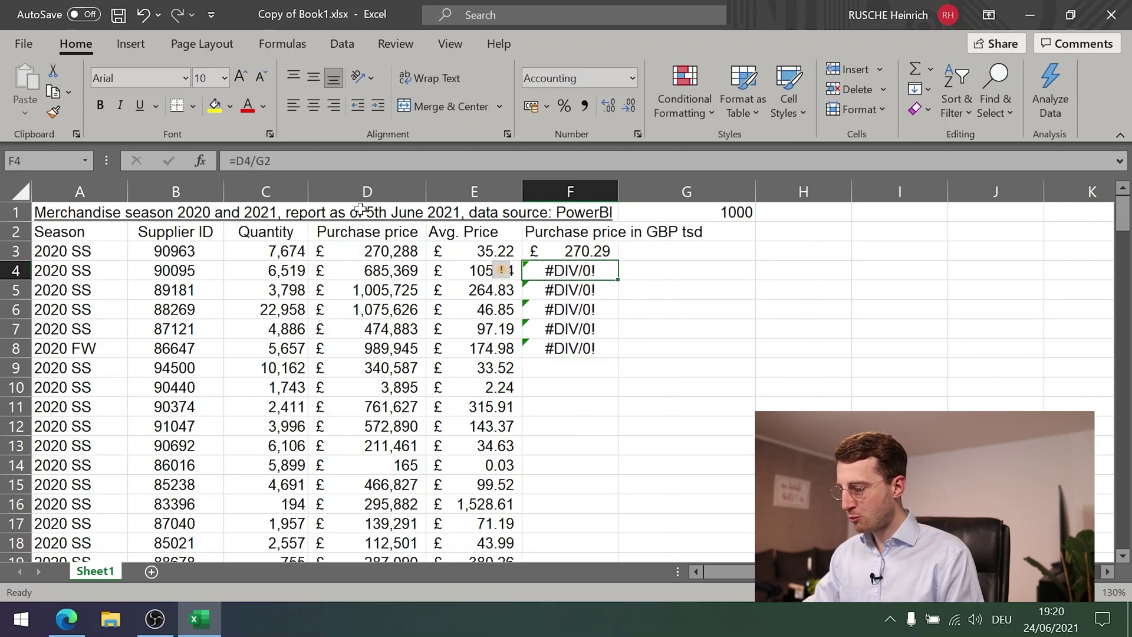
{"action": "key", "text": "F2"}
{"action": "key", "text": "Escape"}
{"action": "key", "text": "Up"}
{"action": "key", "text": "F2"}
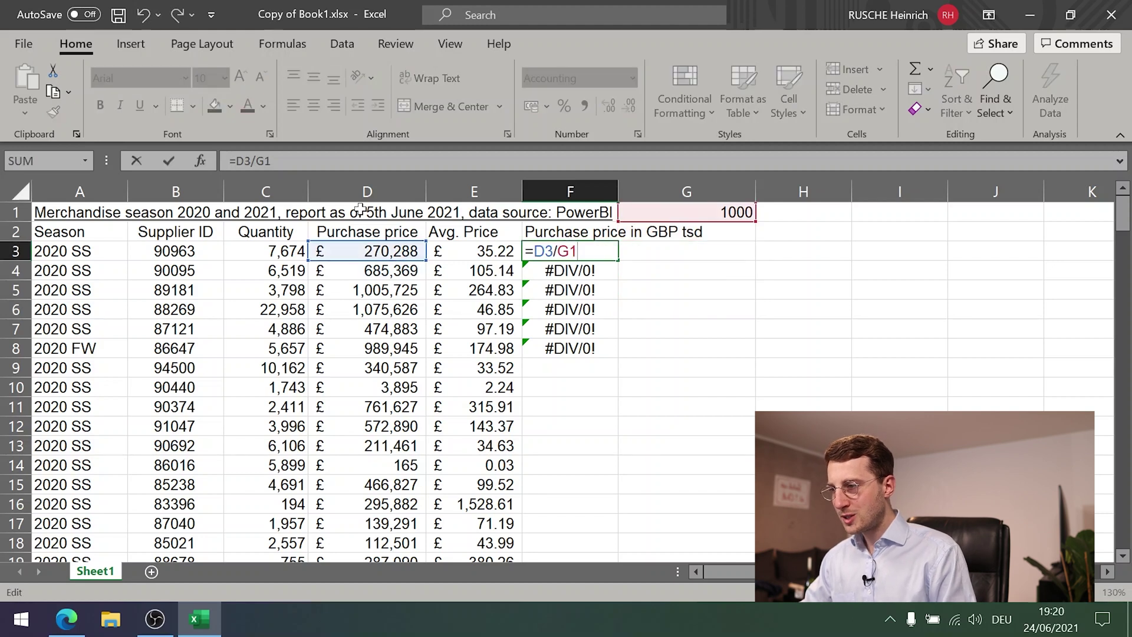
{"action": "key", "text": "Escape"}
{"action": "key", "text": "Down"}
{"action": "key", "text": "F2"}
{"action": "key", "text": "Escape"}
{"action": "key", "text": "Down"}
{"action": "key", "text": "F2"}
{"action": "key", "text": "Escape"}
{"action": "key", "text": "Down"}
{"action": "key", "text": "F2"}
{"action": "key", "text": "Escape"}
{"action": "key", "text": "Down"}
{"action": "key", "text": "F2"}
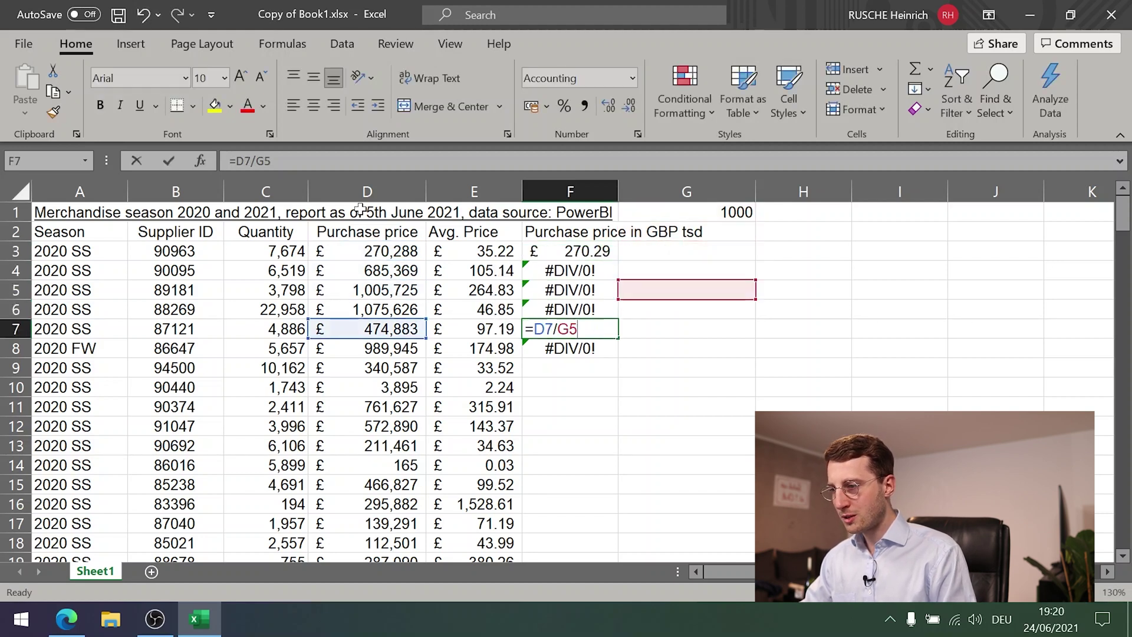
{"action": "key", "text": "Escape"}
{"action": "key", "text": "Down"}
{"action": "key", "text": "F2"}
{"action": "key", "text": "Escape"}
{"action": "key", "text": "Up"}
{"action": "key", "text": "F2"}
{"action": "key", "text": "Escape"}
{"action": "key", "text": "Up"}
{"action": "key", "text": "F2"}
{"action": "key", "text": "Escape"}
{"action": "key", "text": "Up"}
{"action": "key", "text": "Up"}
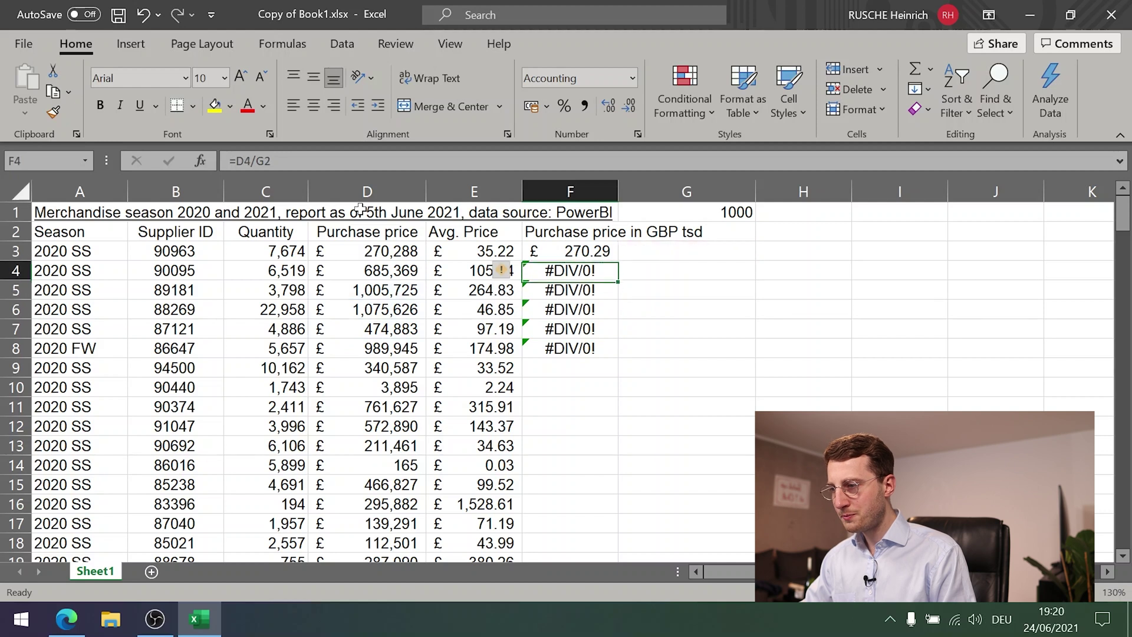
{"action": "key", "text": "F2"}
{"action": "key", "text": "Escape"}
{"action": "key", "text": "Up"}
{"action": "key", "text": "F2"}
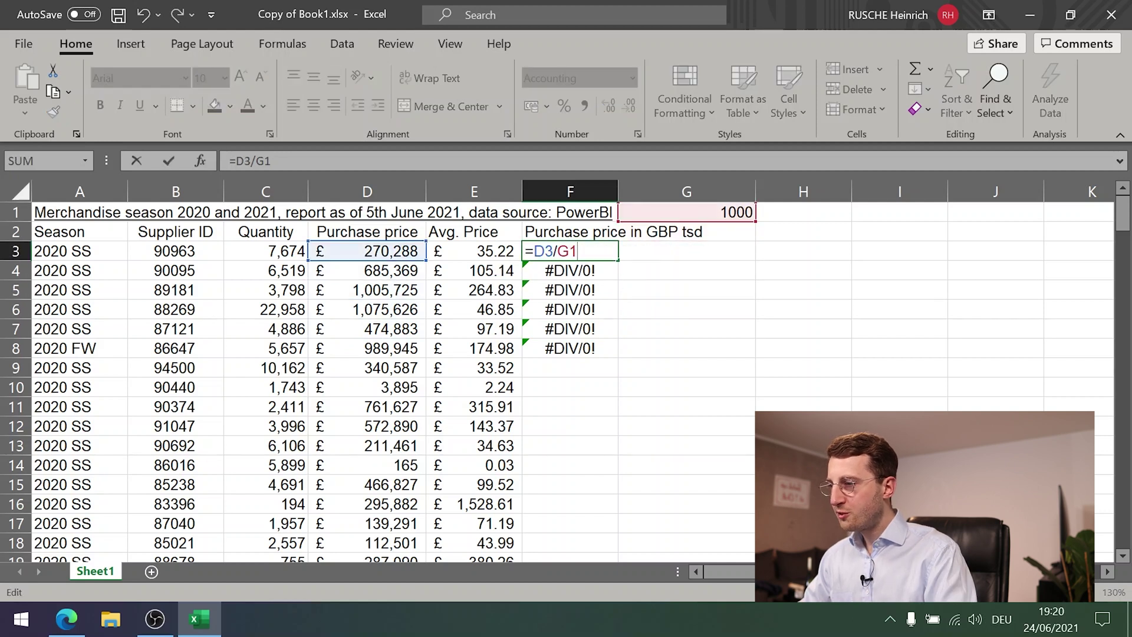
Lock F3's divisor as $G$1 so the formula reads =D3/$G$1
{"action": "left_click", "coordinate": [255, 161]}
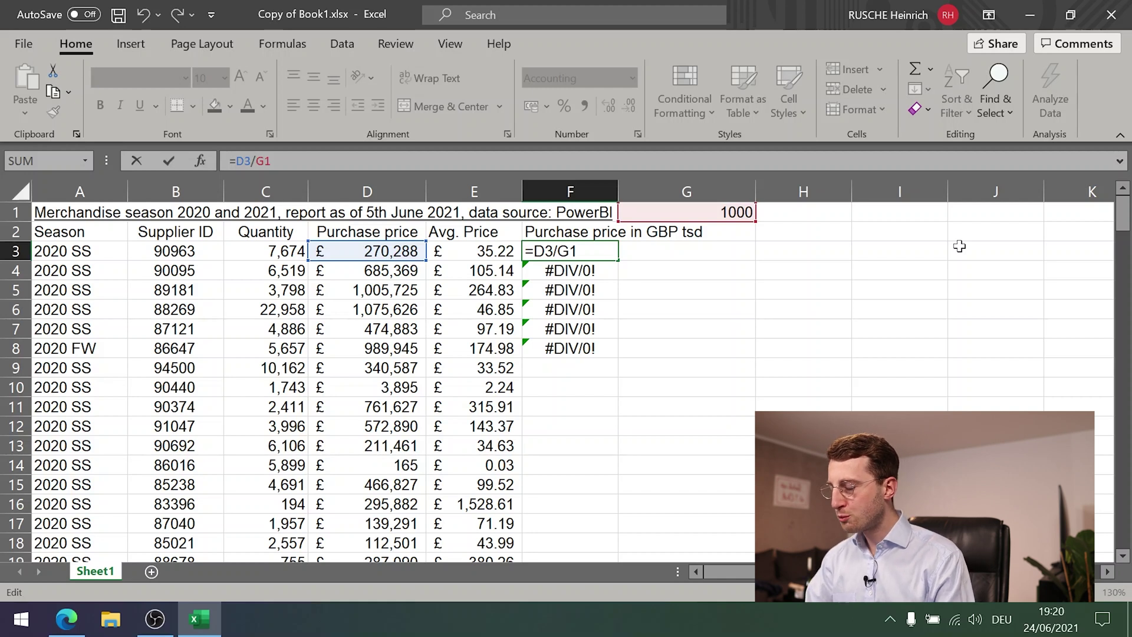
{"action": "key", "text": "F4"}
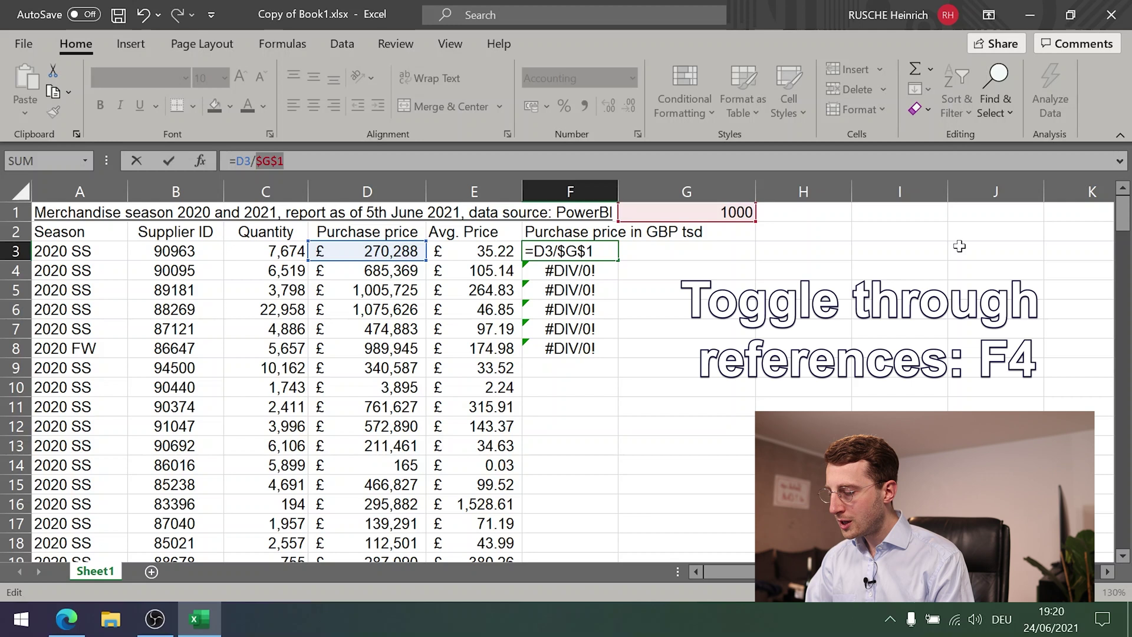
{"action": "key", "text": "F4"}
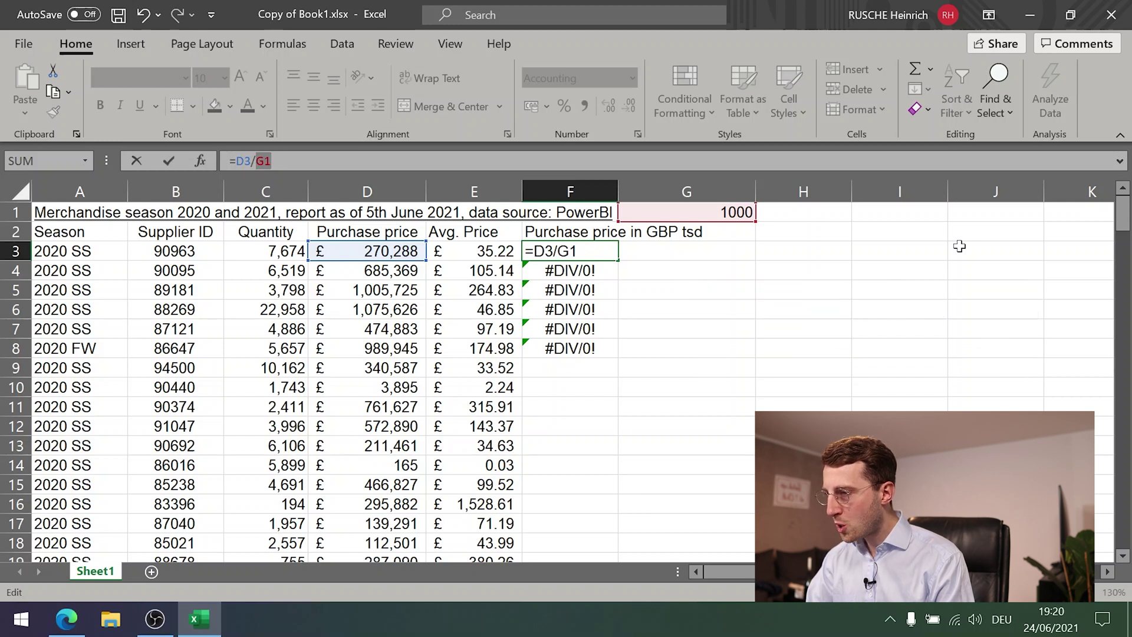
{"action": "key", "text": "F4"}
{"action": "key", "text": "F4"}
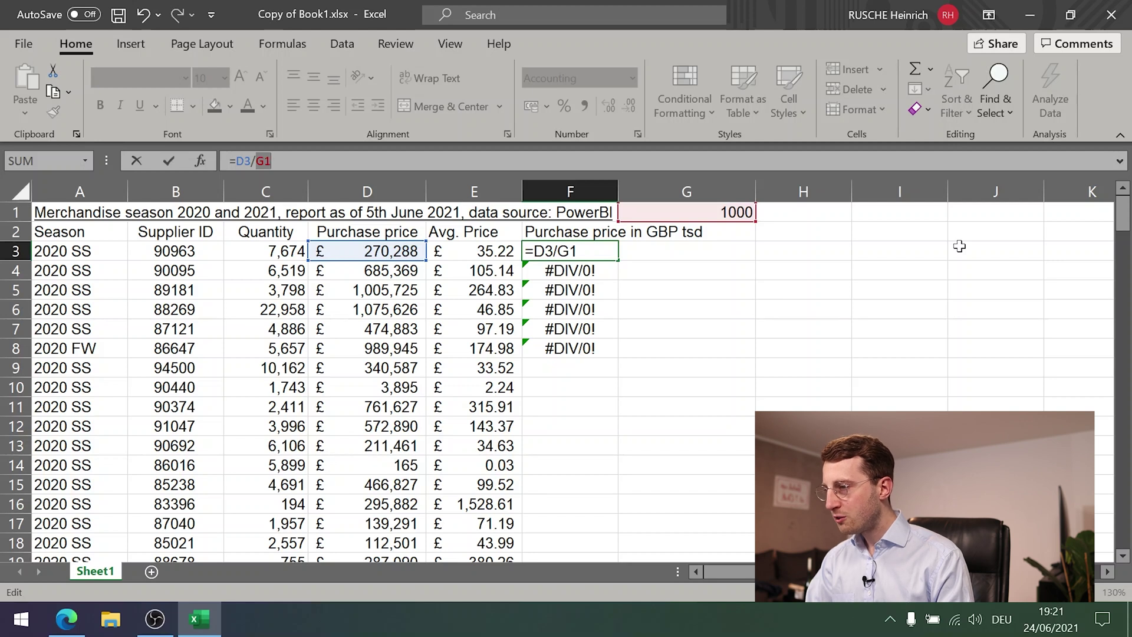
{"action": "key", "text": "F4"}
{"action": "key", "text": "ctrl+Return"}
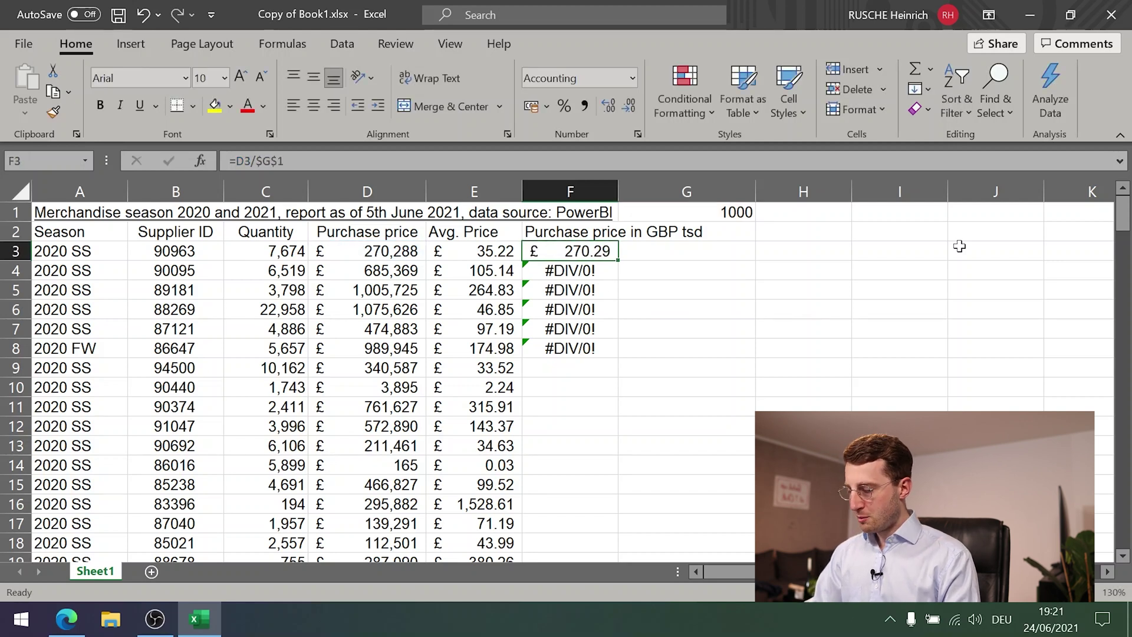
Copy the corrected F3 formula into F9:F174
{"action": "key", "text": "ctrl+c"}
{"action": "key", "text": "Left"}
{"action": "key", "text": "ctrl+Down"}
{"action": "key", "text": "Right"}
{"action": "key", "text": "ctrl+shift+Up"}
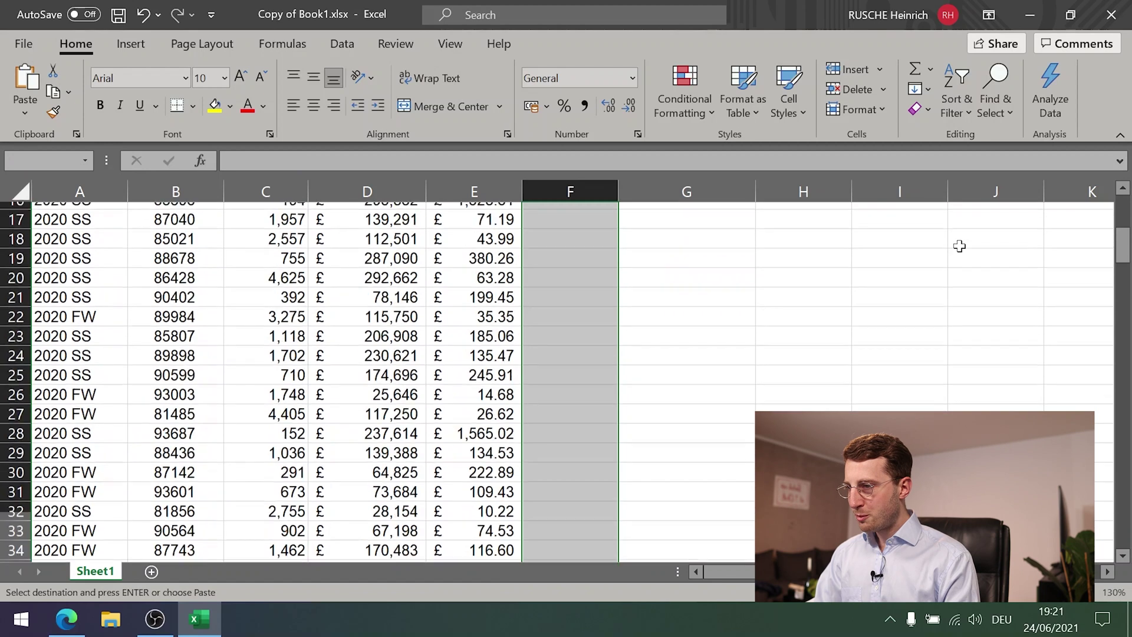
{"action": "key", "text": "ctrl+v"}
{"action": "key", "text": "Up"}
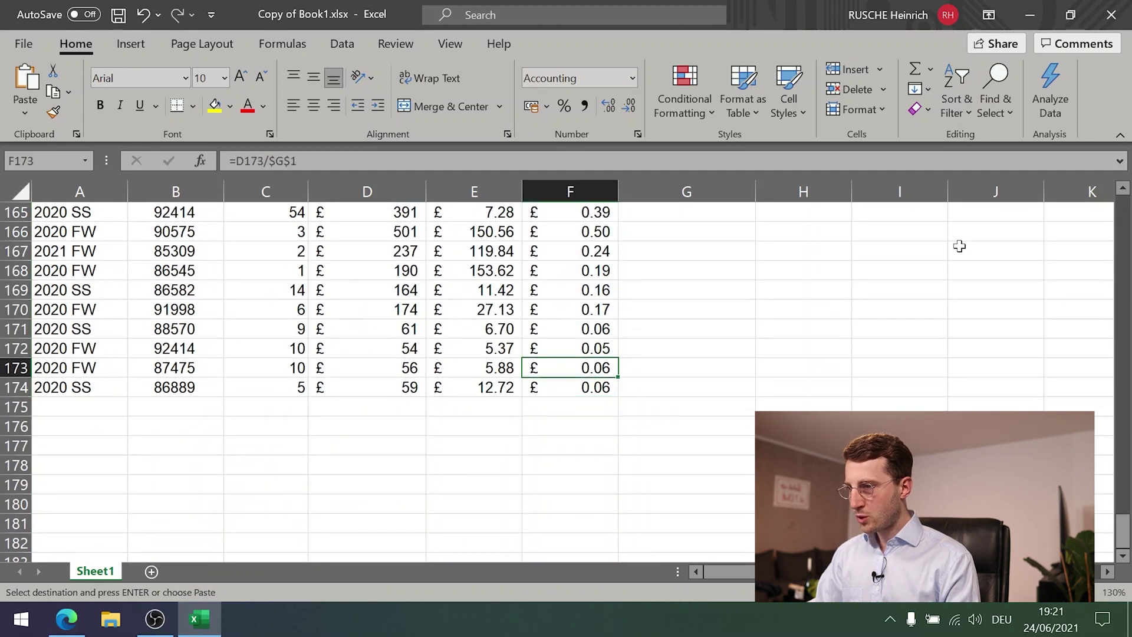
Replace the #DIV/0! errors in F4:F7 with F8's working formula, e.g. F4 £ 685.37
{"action": "key", "text": "ctrl+Up"}
{"action": "key", "text": "Down"}
{"action": "key", "text": "Down"}
{"action": "key", "text": "Down"}
{"action": "key", "text": "Down"}
{"action": "key", "text": "Down"}
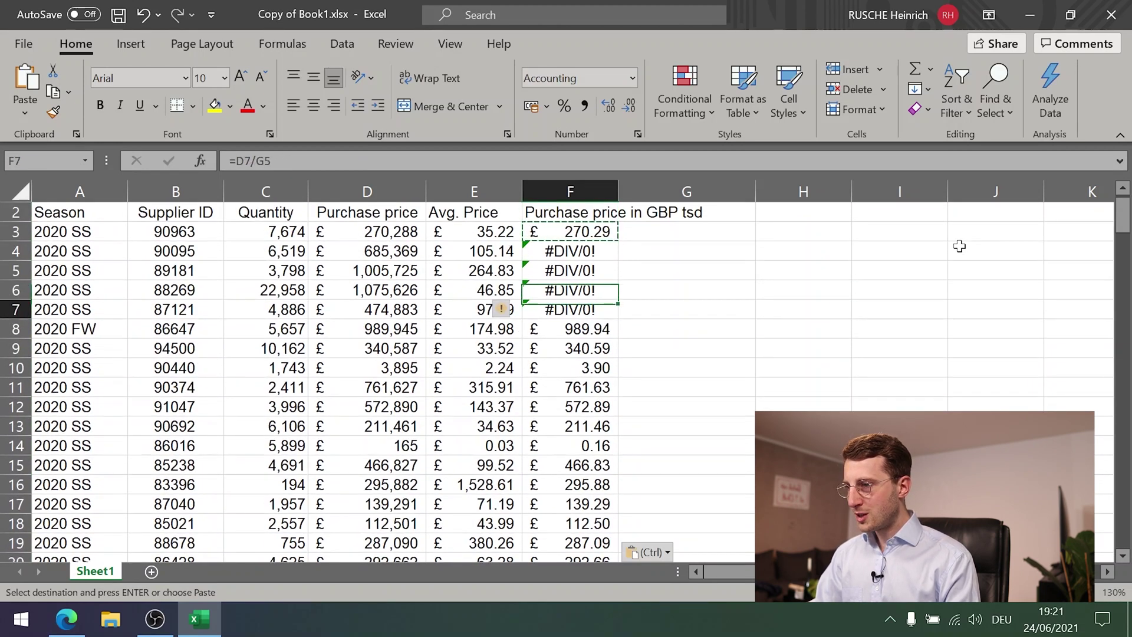
{"action": "key", "text": "Down"}
{"action": "key", "text": "ctrl+c"}
{"action": "key", "text": "Up"}
{"action": "key", "text": "shift+Up"}
{"action": "key", "text": "shift+Up"}
{"action": "key", "text": "shift+Up"}
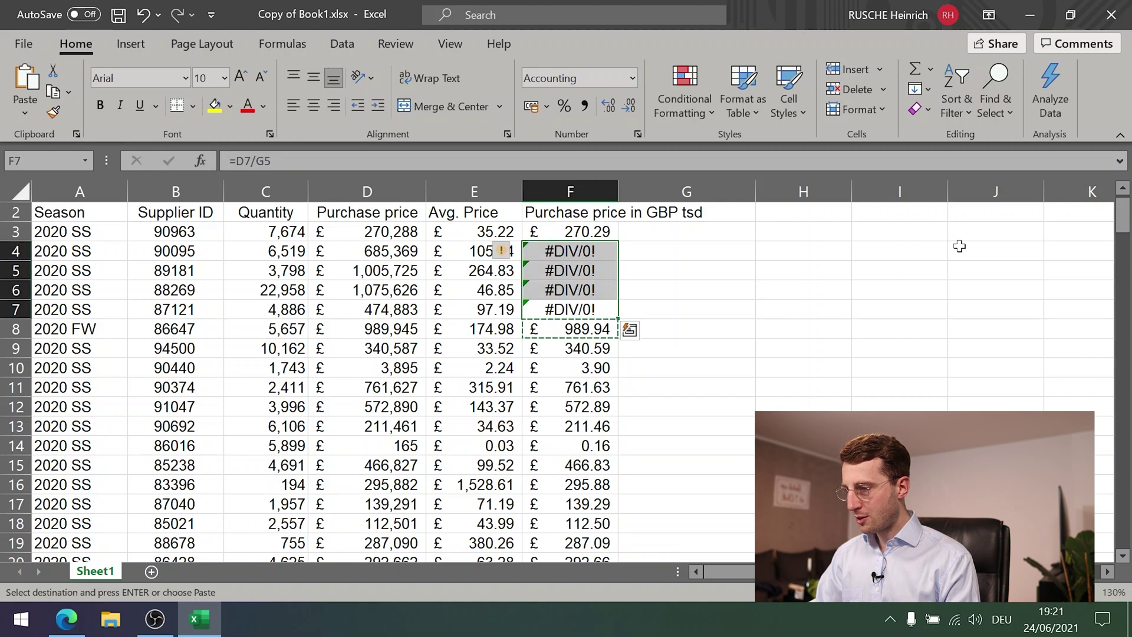
{"action": "key", "text": "ctrl+v"}
{"action": "key", "text": "shift+Down"}
{"action": "key", "text": "shift+Down"}
{"action": "key", "text": "Escape"}
{"action": "scroll", "coordinate": [708, 354], "scroll_direction": "up", "scroll_amount": 1}
{"action": "left_click", "coordinate": [687, 425]}
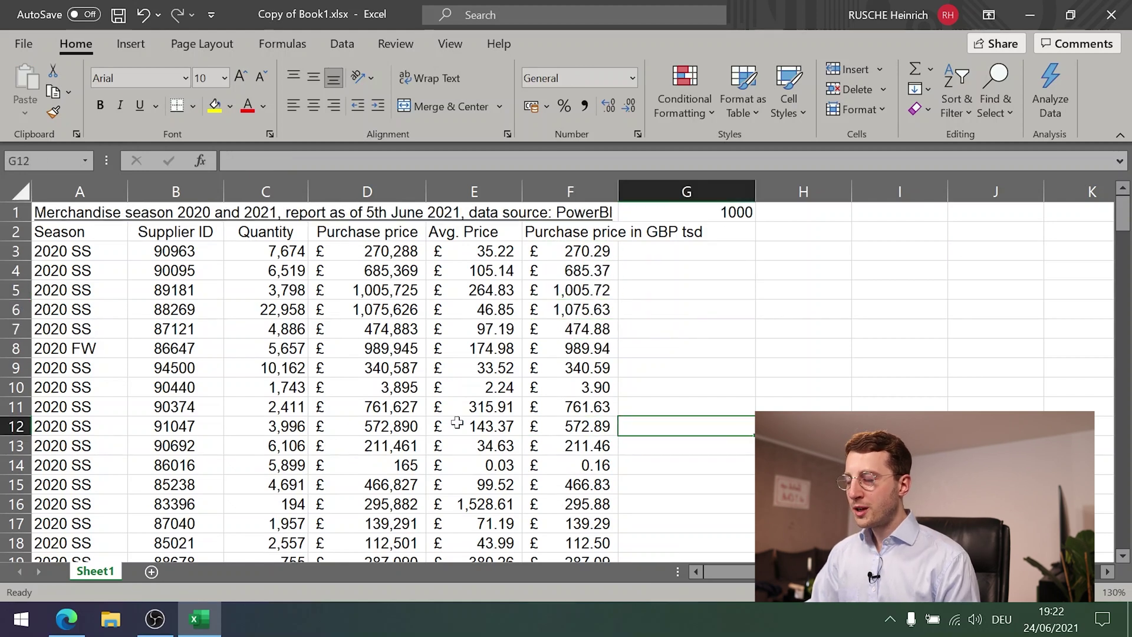
{"action": "key", "text": "Up"}
{"action": "key", "text": "Up"}
{"action": "key", "text": "Up"}
{"action": "key", "text": "Up"}
{"action": "key", "text": "Up"}
{"action": "key", "text": "Up"}
{"action": "key", "text": "Up"}
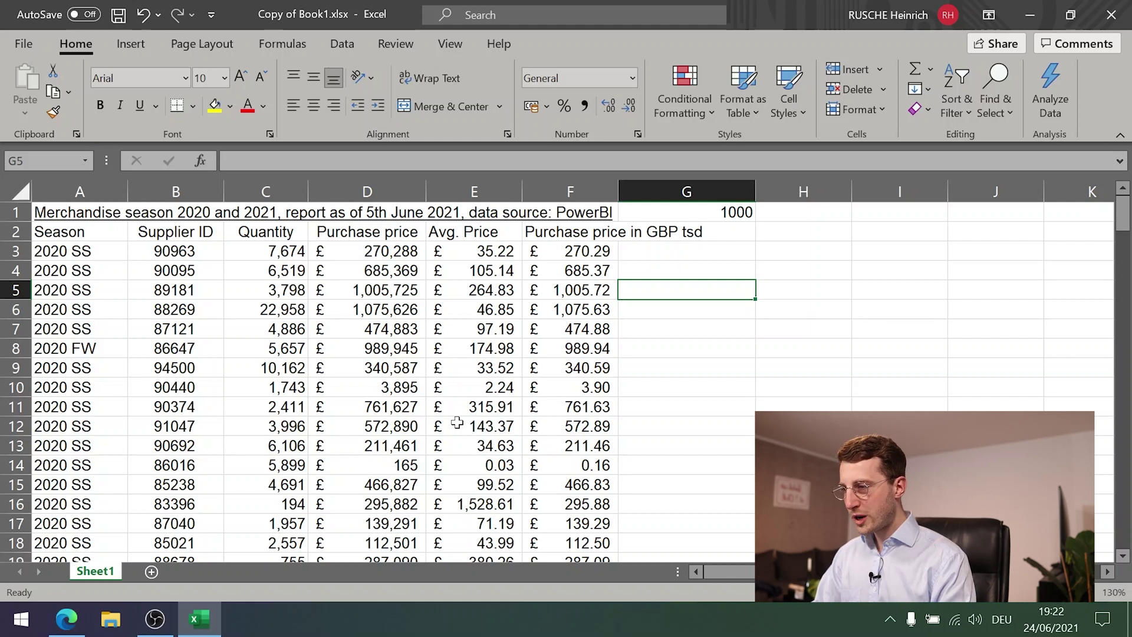
Enter =AVERAGE(C5:F5)/D5*SUM(E5:F5)*MEDIAN(C5:F5) in G5, giving 766708.1465
{"action": "key", "text": "F2"}
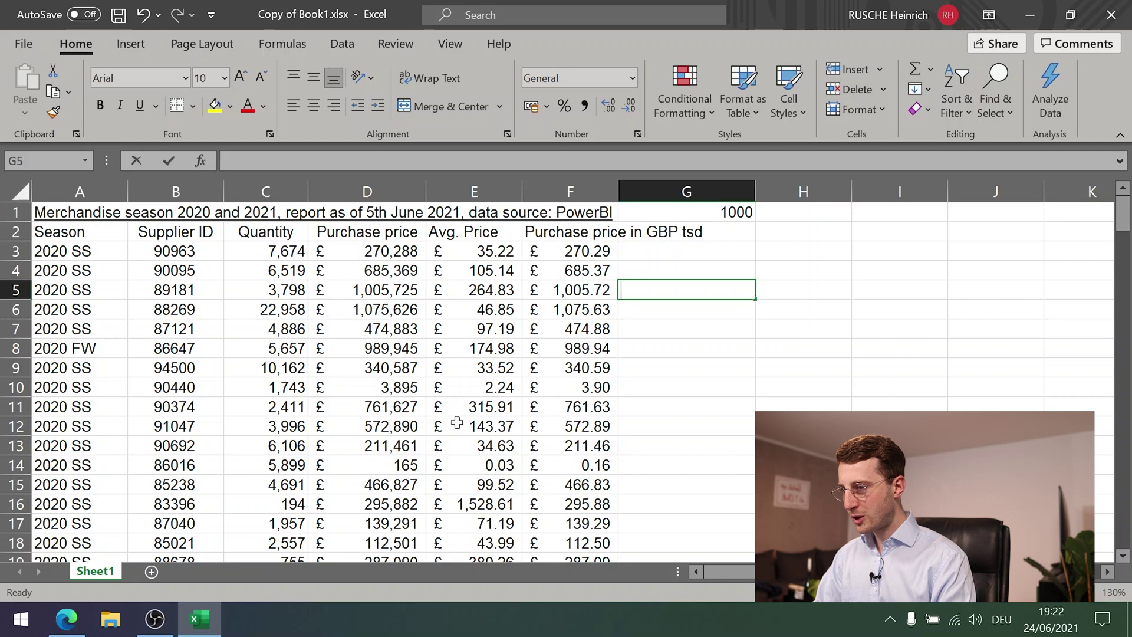
{"action": "type", "text": "=AVERAGE(C5:F5)/D5*SUM(E5:F5)*MEDIAN(C5:F5"}
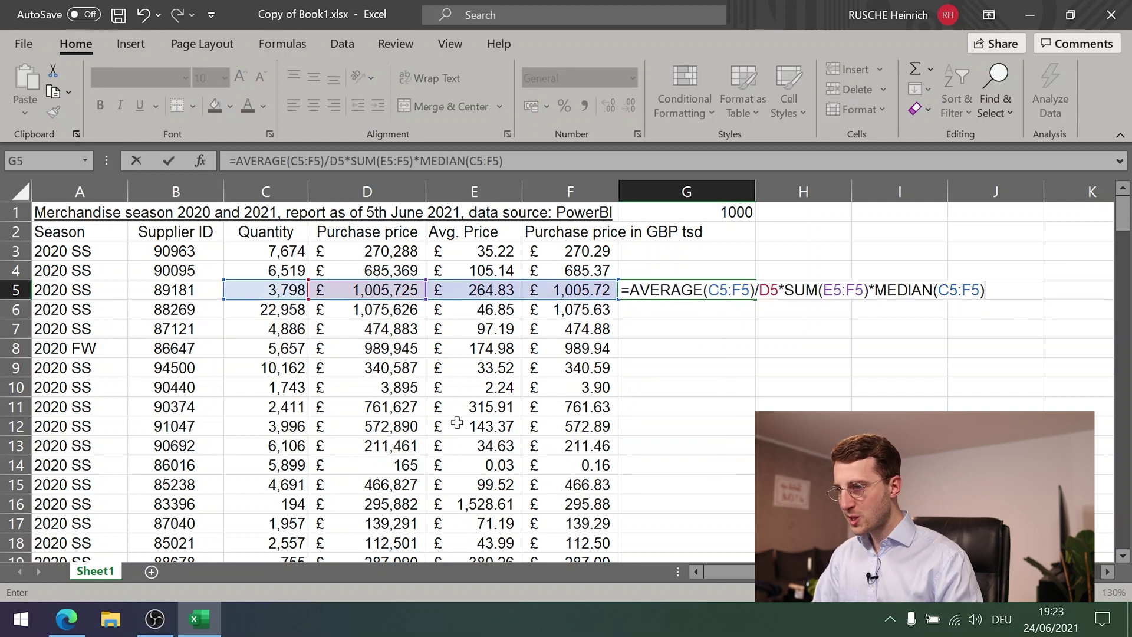
{"action": "key", "text": "Return"}
{"action": "key", "text": "Up"}
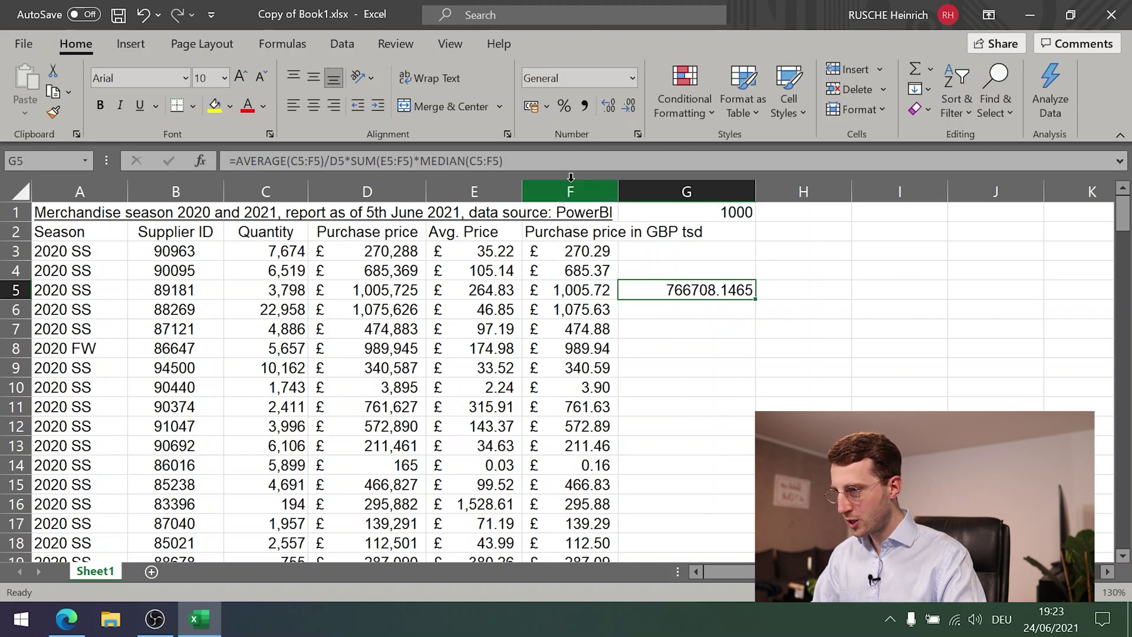
Select the MEDIAN(C5:F5) part of G5's formula in the formula bar
{"action": "left_click_drag", "start_coordinate": [503, 161], "coordinate": [250, 161]}
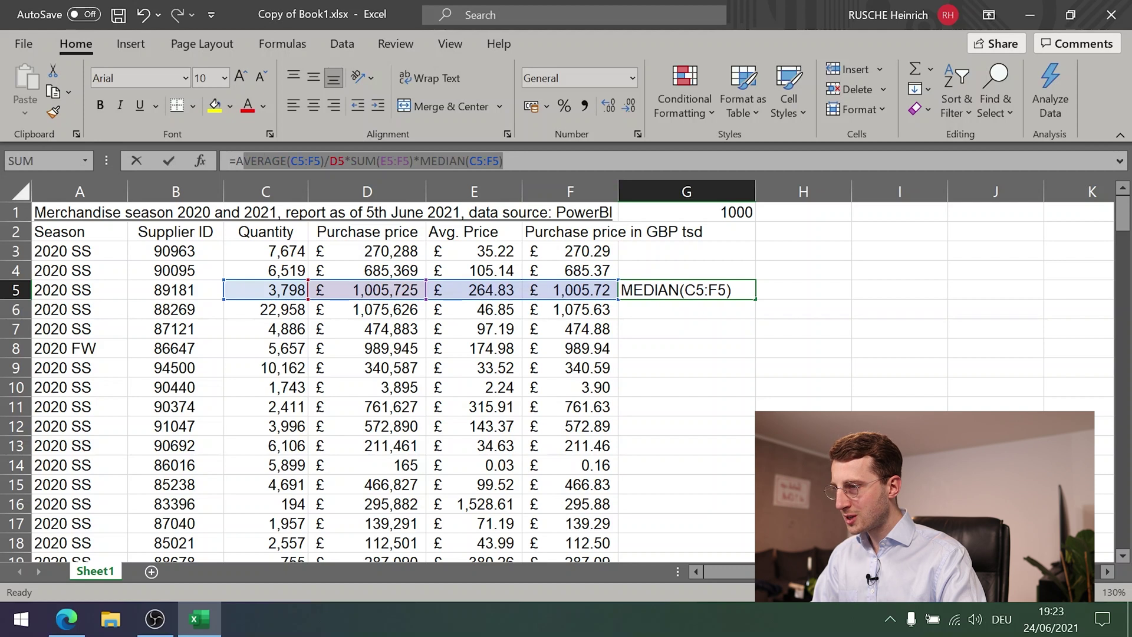
{"action": "left_click", "coordinate": [437, 161]}
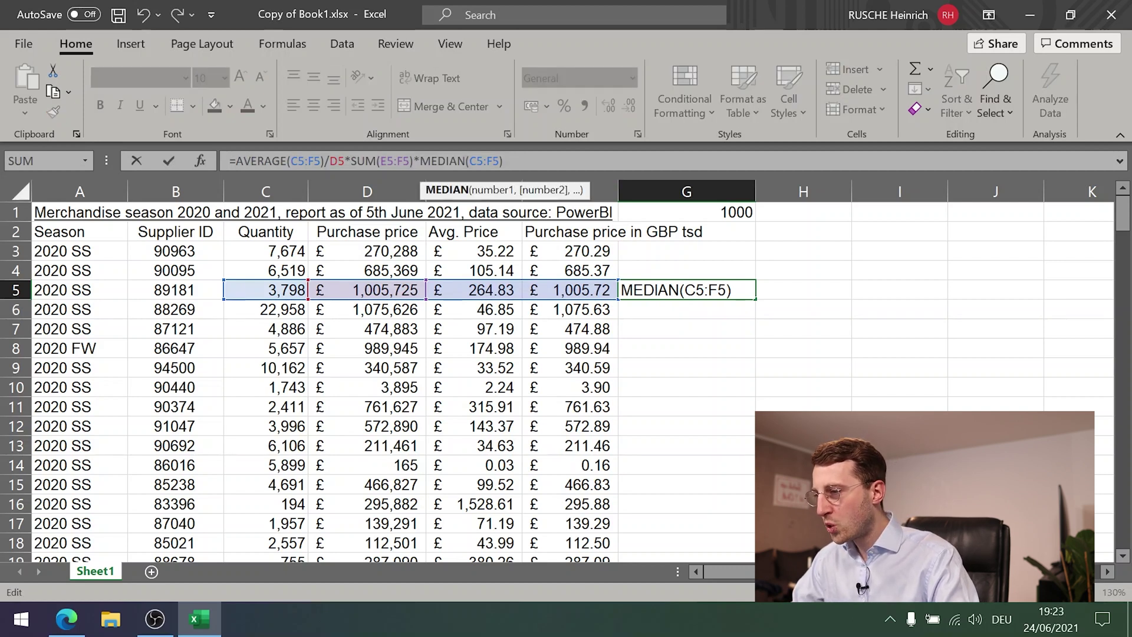
{"action": "left_click_drag", "start_coordinate": [503, 161], "coordinate": [420, 161]}
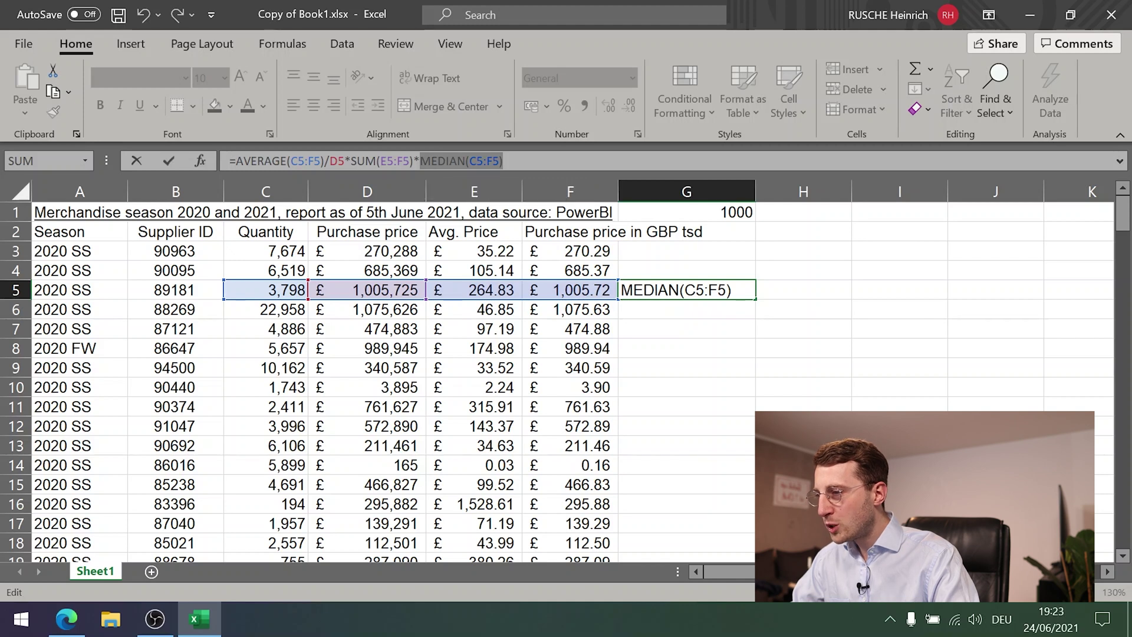
{"action": "left_click", "coordinate": [503, 161]}
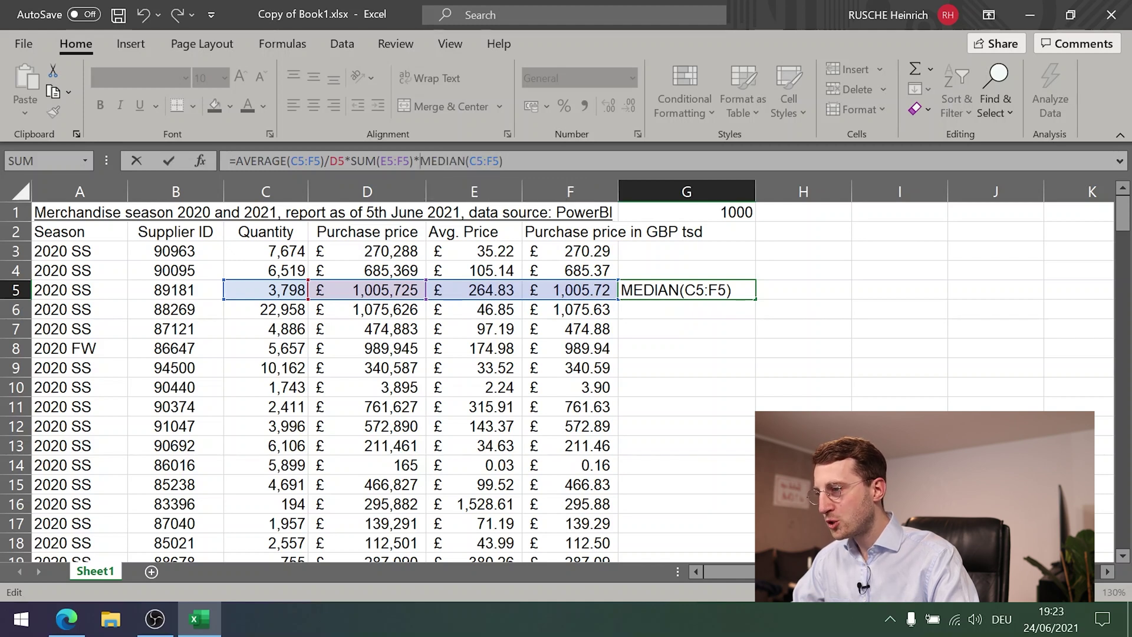
{"action": "left_click_drag", "start_coordinate": [420, 161], "coordinate": [503, 161]}
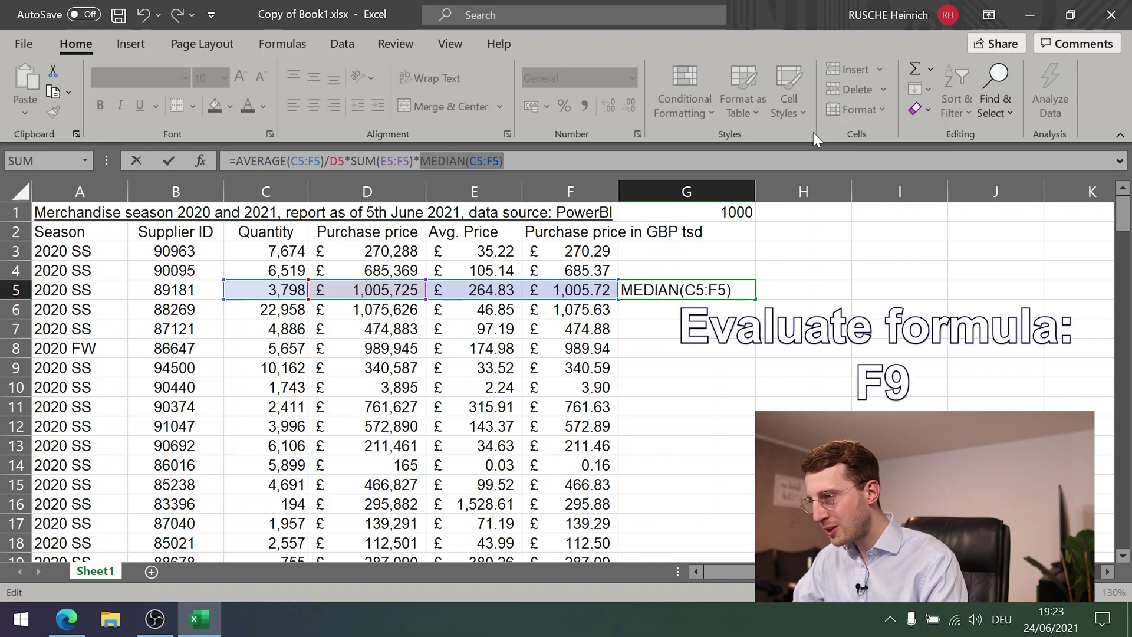
Evaluate MEDIAN(C5:F5) to 2401.67074881585 and D5 to 1005724.72894417 with F9, undoing each
{"action": "key", "text": "F9"}
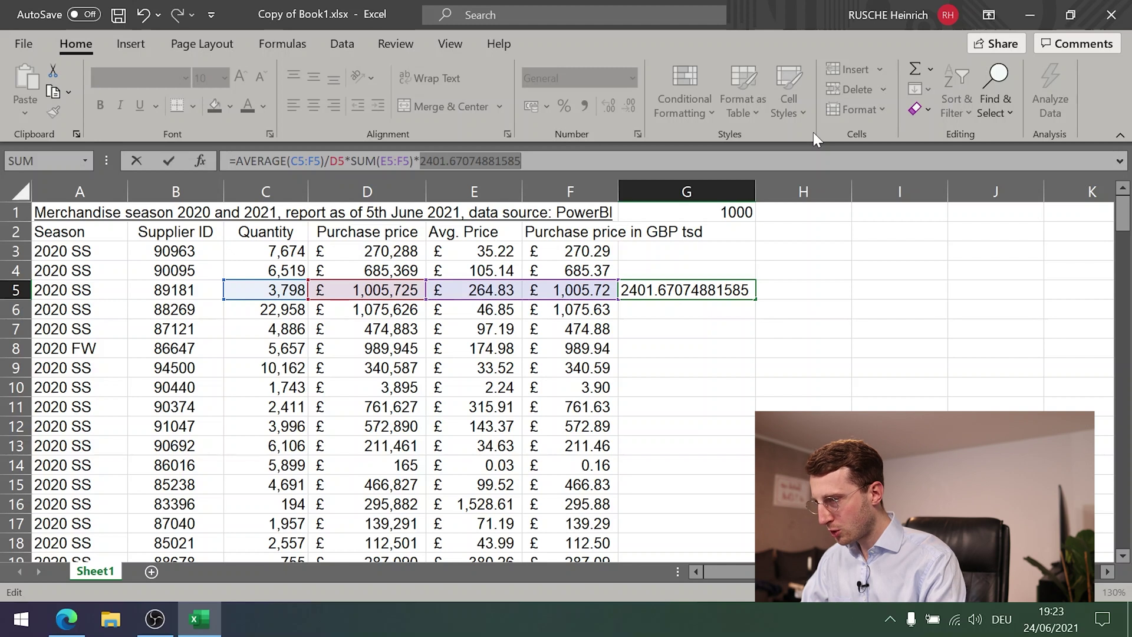
{"action": "key", "text": "ctrl+z"}
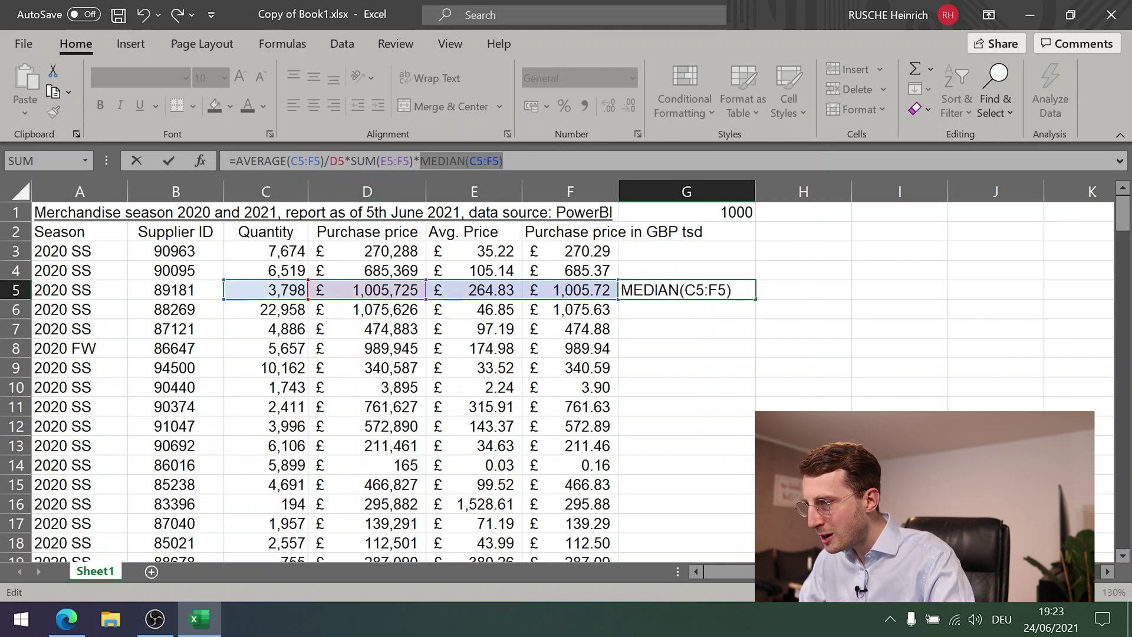
{"action": "key", "text": "Right"}
{"action": "key", "text": "ctrl+Left"}
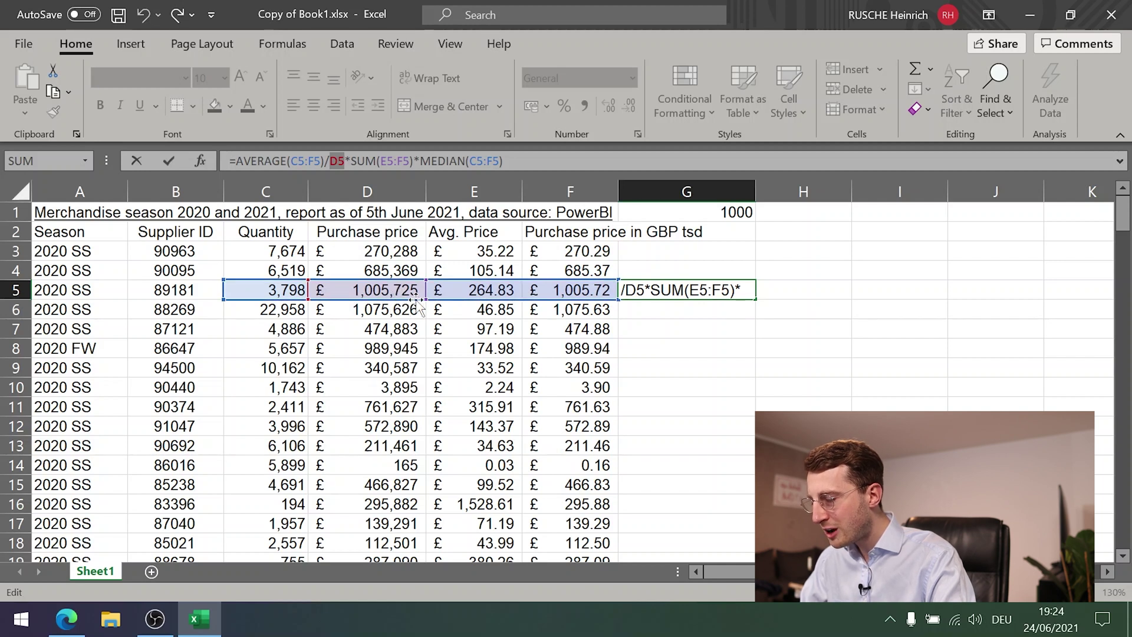
{"action": "key", "text": "F9"}
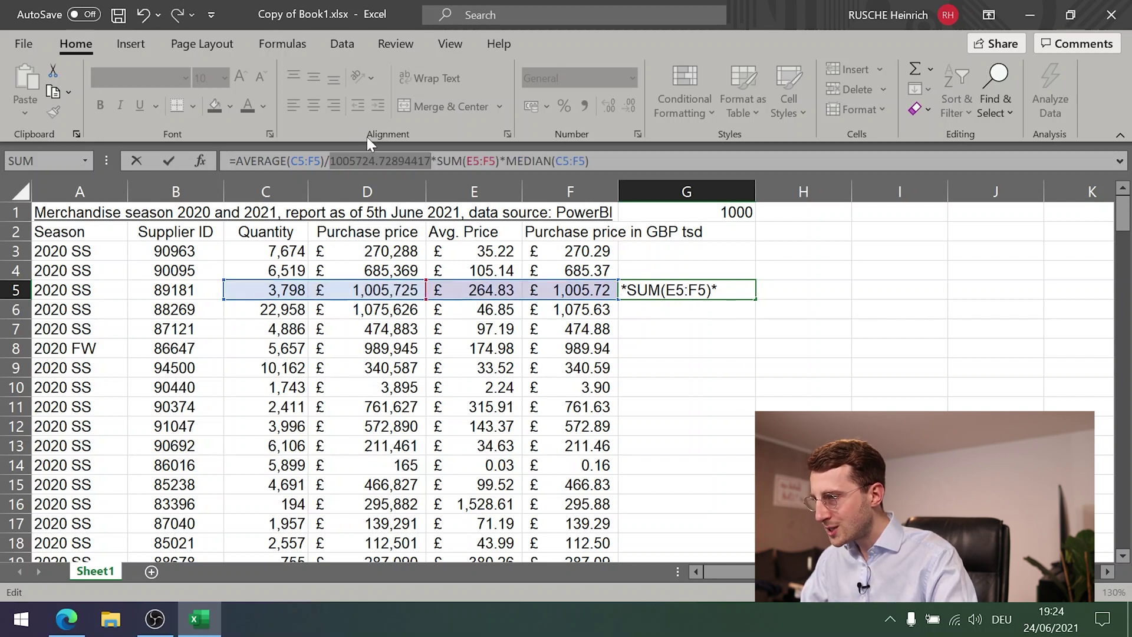
{"action": "key", "text": "ctrl+z"}
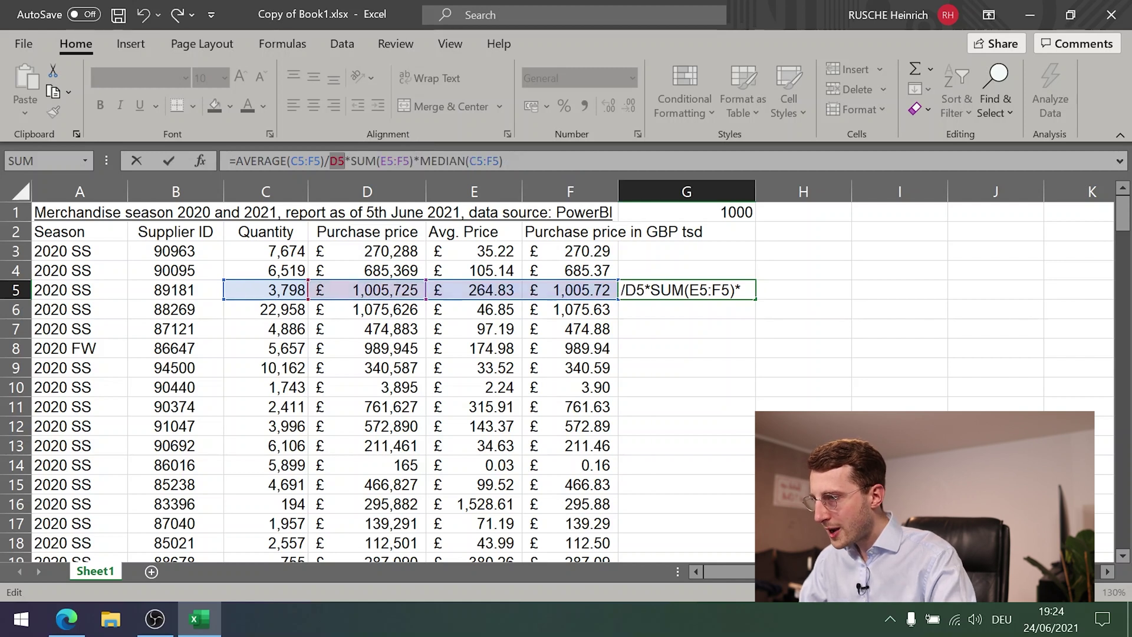
Evaluate D5*SUM(E5:F5)*MEDIAN(C5:F5) with F9, then restore it and leave the formula unchanged
{"action": "key", "text": "End"}
{"action": "key", "text": "shift+Left"}
{"action": "key", "text": "shift+Left"}
{"action": "key", "text": "shift+Left"}
{"action": "key", "text": "shift+Left"}
{"action": "key", "text": "shift+Left"}
{"action": "key", "text": "shift+Left"}
{"action": "key", "text": "shift+Left"}
{"action": "key", "text": "shift+Left"}
{"action": "key", "text": "shift+Left"}
{"action": "key", "text": "shift+Left"}
{"action": "key", "text": "shift+Left"}
{"action": "key", "text": "shift+Left"}
{"action": "key", "text": "shift+Left"}
{"action": "key", "text": "shift+Left"}
{"action": "key", "text": "shift+Left"}
{"action": "key", "text": "shift+Left"}
{"action": "key", "text": "shift+Left"}
{"action": "key", "text": "shift+Left"}
{"action": "key", "text": "shift+Left"}
{"action": "key", "text": "shift+Left"}
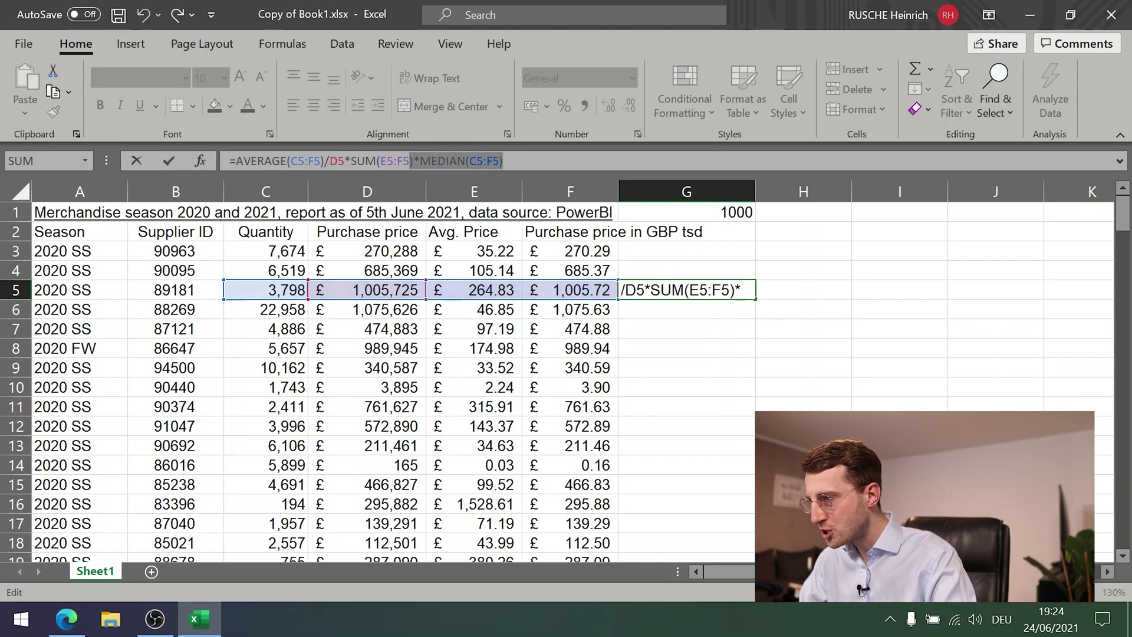
{"action": "key", "text": "shift+Left"}
{"action": "key", "text": "shift+Left"}
{"action": "key", "text": "shift+Left"}
{"action": "key", "text": "shift+Left"}
{"action": "key", "text": "shift+Left"}
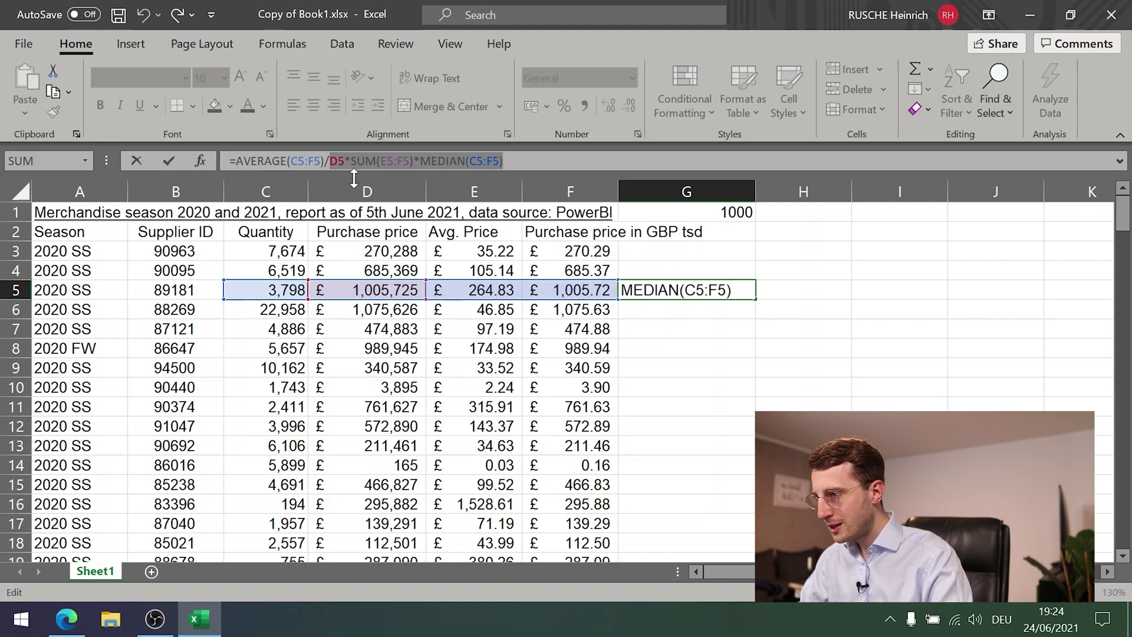
{"action": "key", "text": "F9"}
{"action": "key", "text": "ctrl+z"}
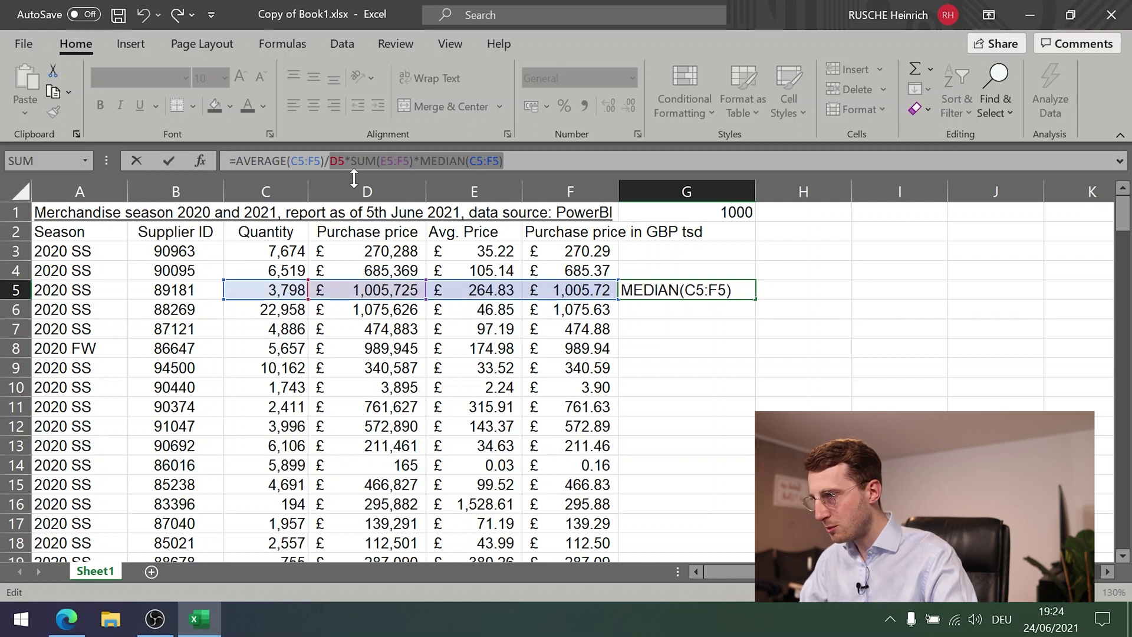
{"action": "key", "text": "Escape"}
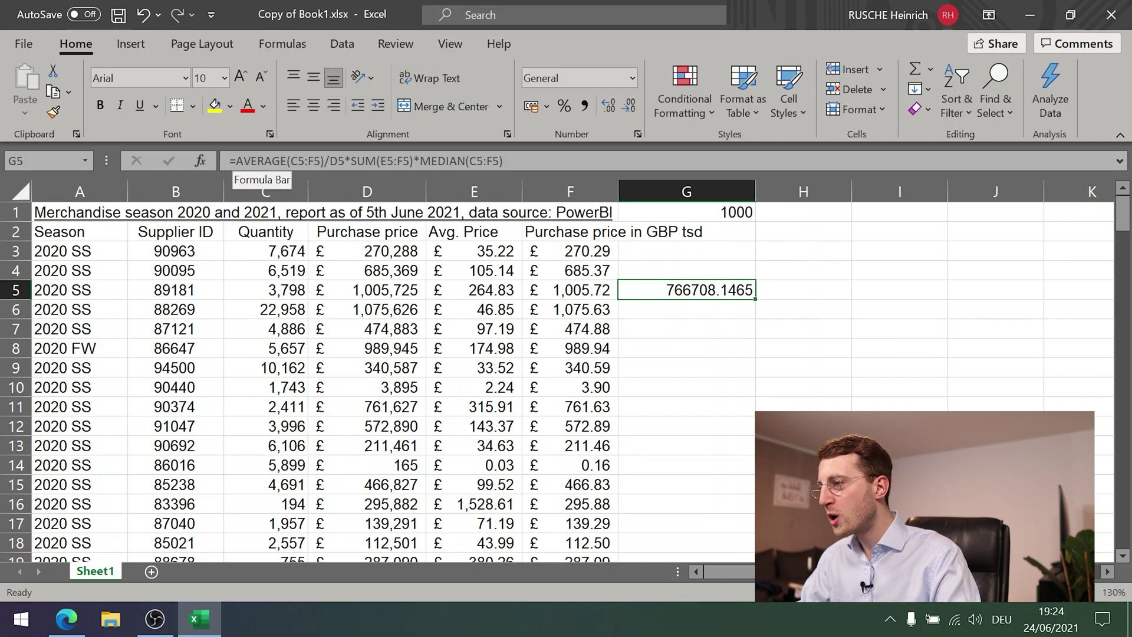
Select G5's formula text in the formula bar to show its colour-coded row 5 references
{"action": "left_click_drag", "start_coordinate": [266, 161], "coordinate": [503, 161]}
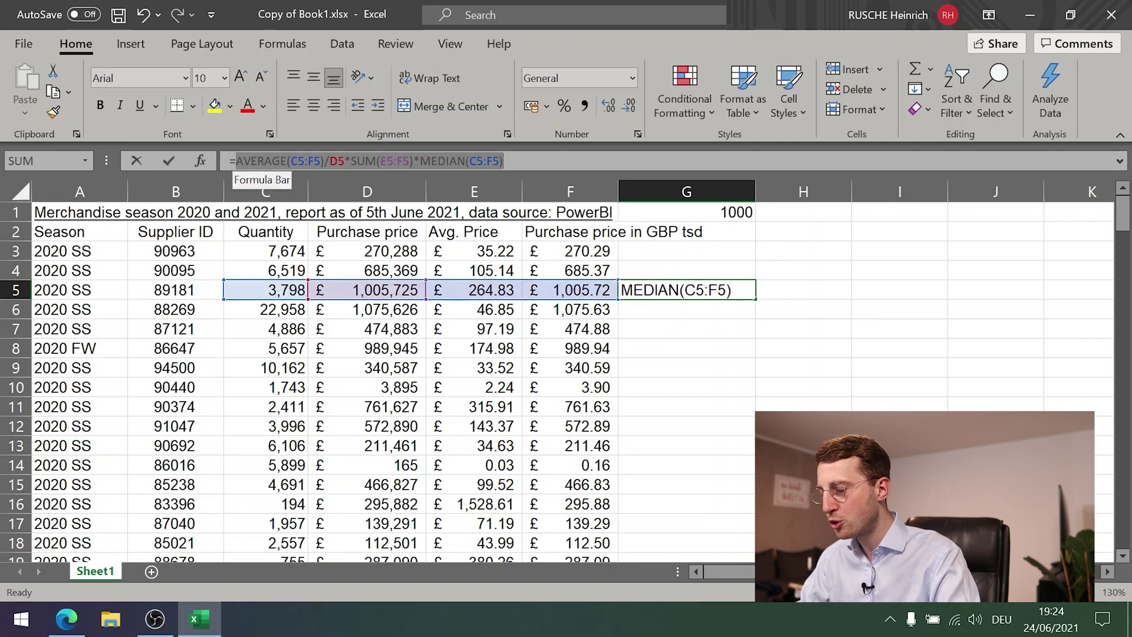